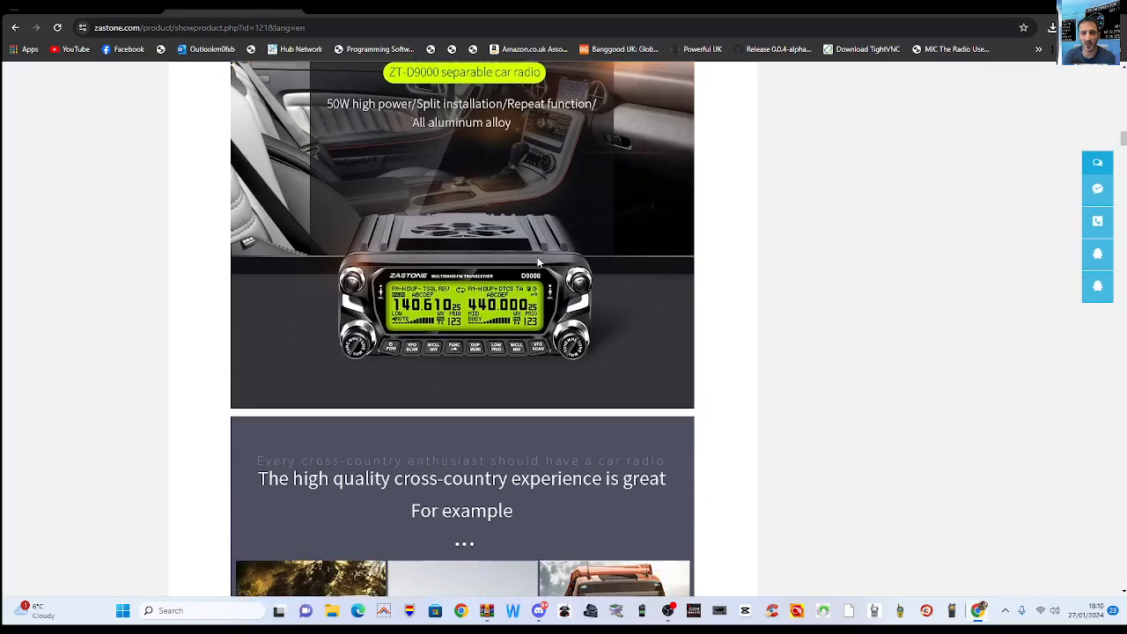
Look through the product page of the ZT-D9000 car radio for its main features
{"action": "scroll", "coordinate": [541, 255], "scroll_direction": "down", "scroll_amount": 8}
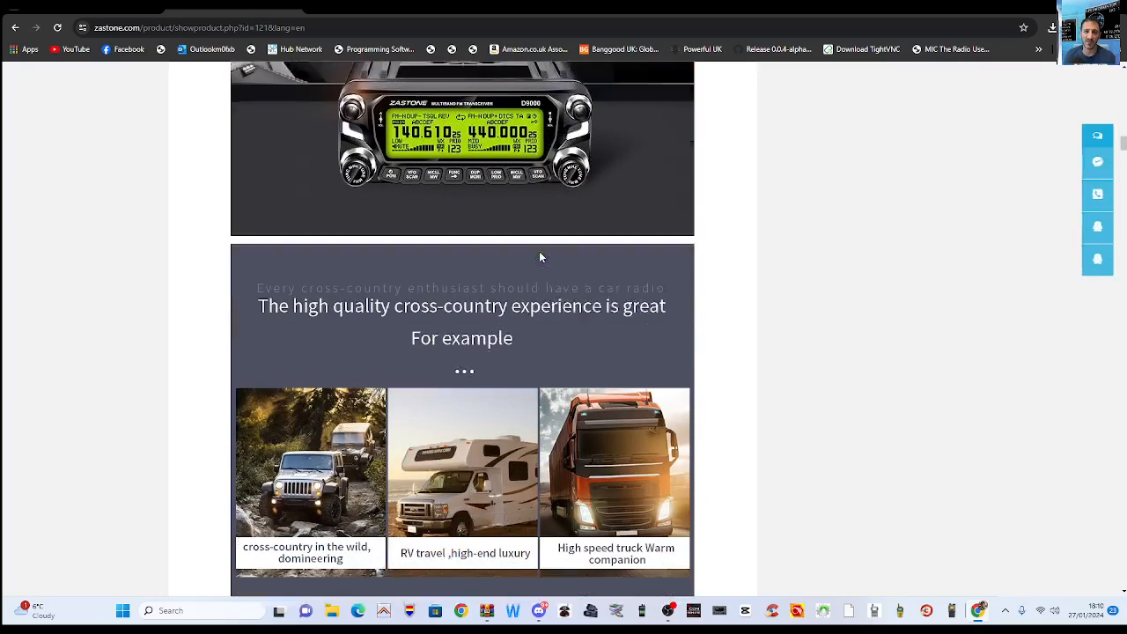
{"action": "scroll", "coordinate": [541, 255], "scroll_direction": "down", "scroll_amount": 7}
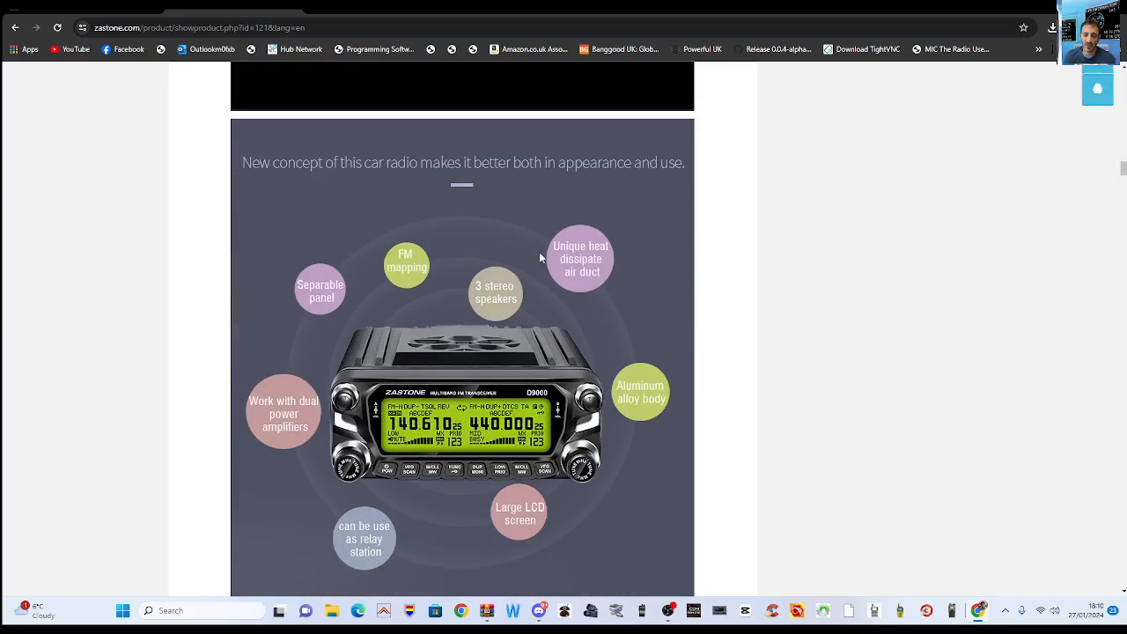
{"action": "scroll", "coordinate": [544, 258], "scroll_direction": "down", "scroll_amount": 4}
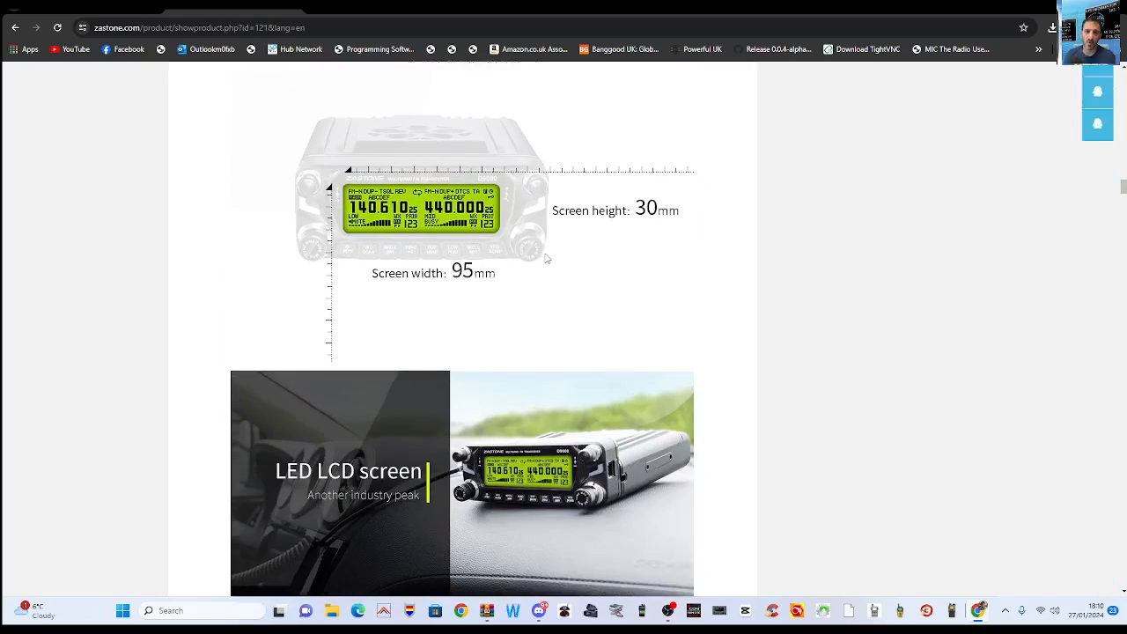
{"action": "scroll", "coordinate": [544, 258], "scroll_direction": "down", "scroll_amount": 10}
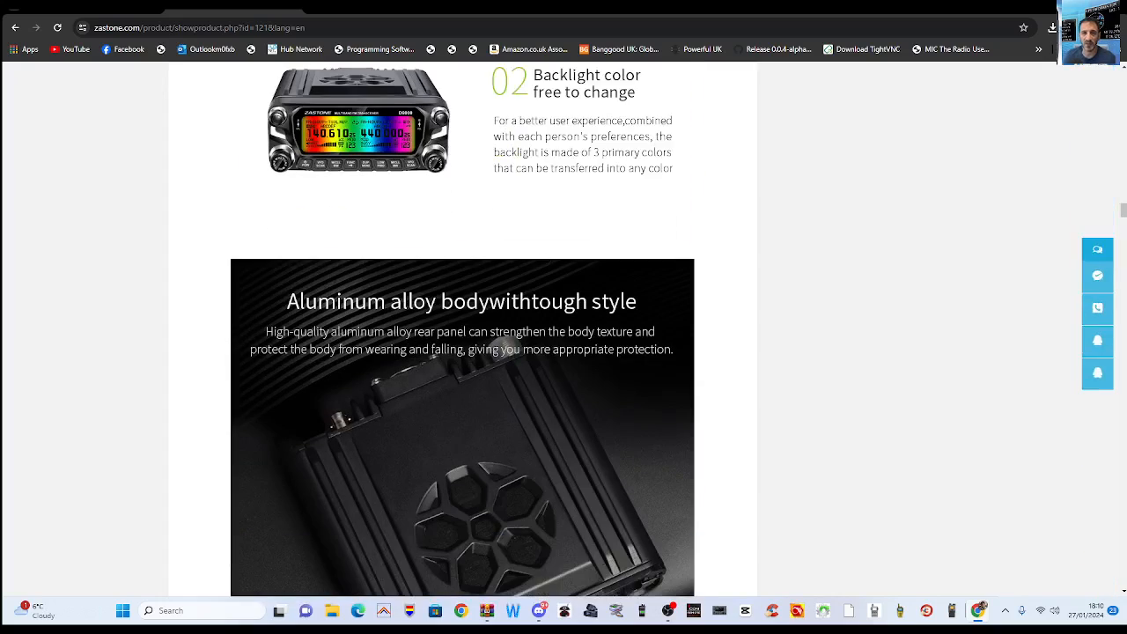
{"action": "left_click", "coordinate": [1087, 9]}
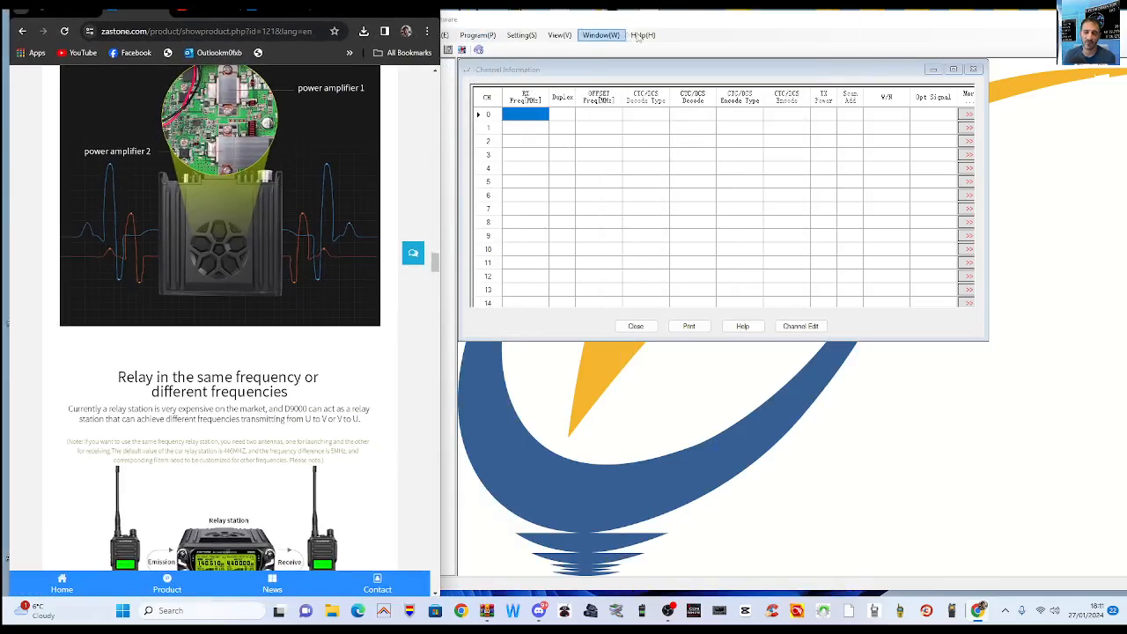
Switch to the D9000 Programming software and change its interface language to Chinese
{"action": "left_click", "coordinate": [710, 21]}
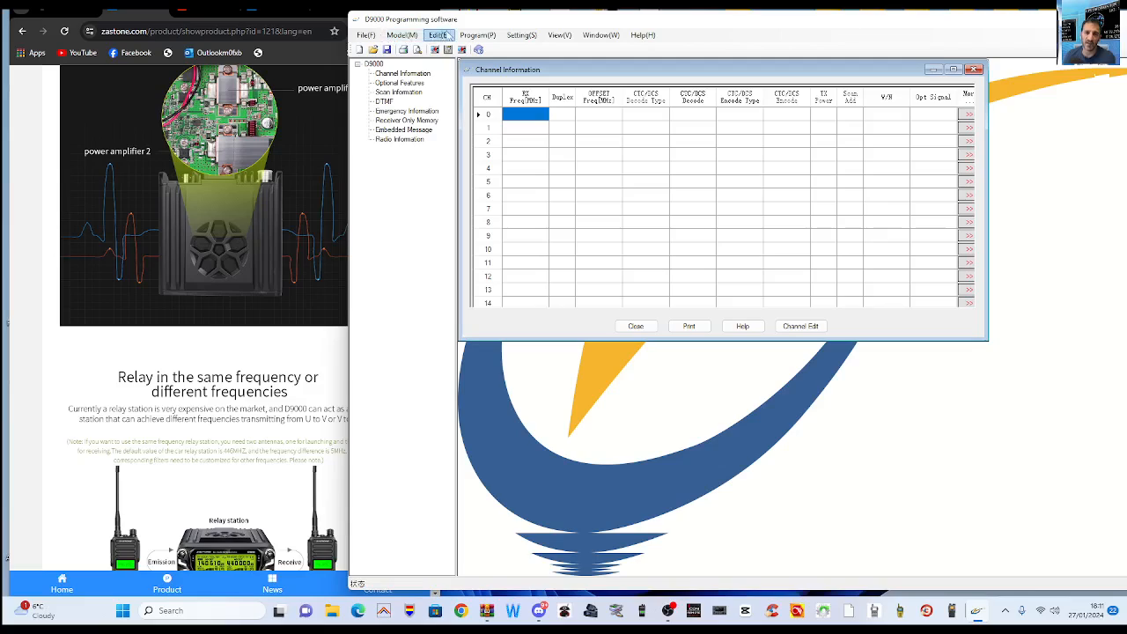
{"action": "left_click", "coordinate": [477, 34]}
{"action": "mouse_move", "coordinate": [525, 35]}
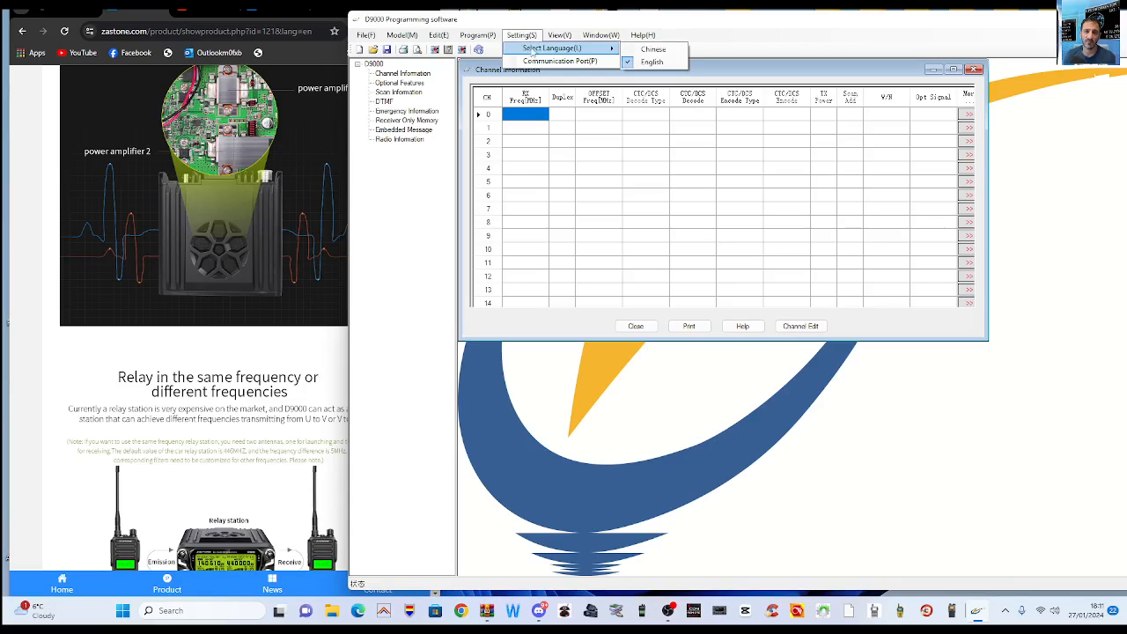
{"action": "left_click", "coordinate": [653, 49]}
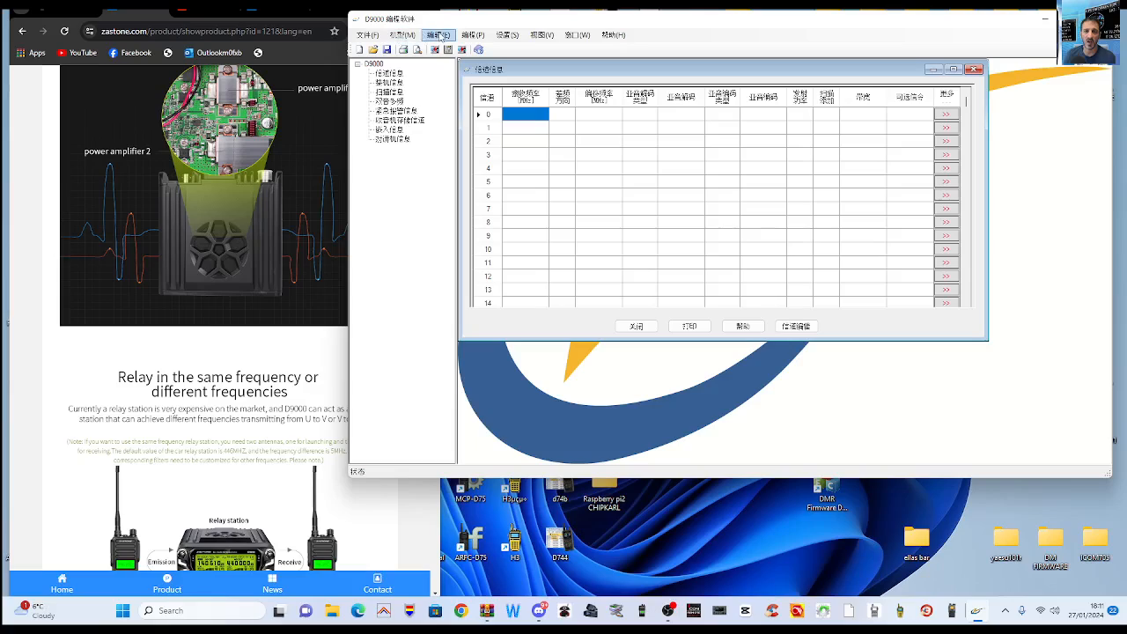
Set the programming software's interface language back to English and check the language selection
{"action": "left_click", "coordinate": [508, 35]}
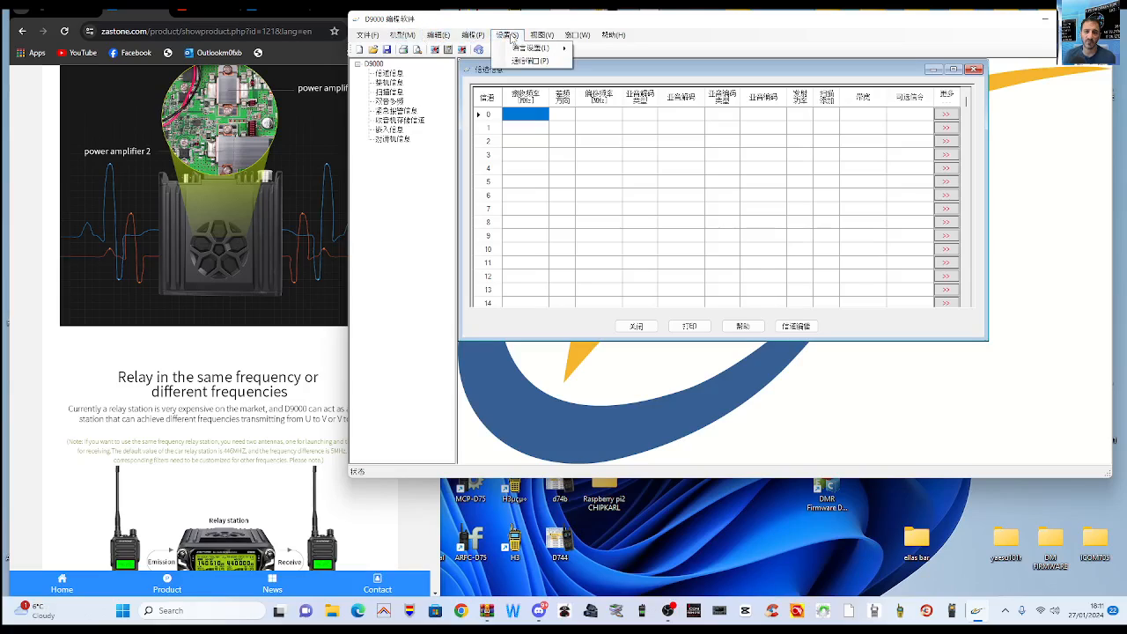
{"action": "mouse_move", "coordinate": [519, 51]}
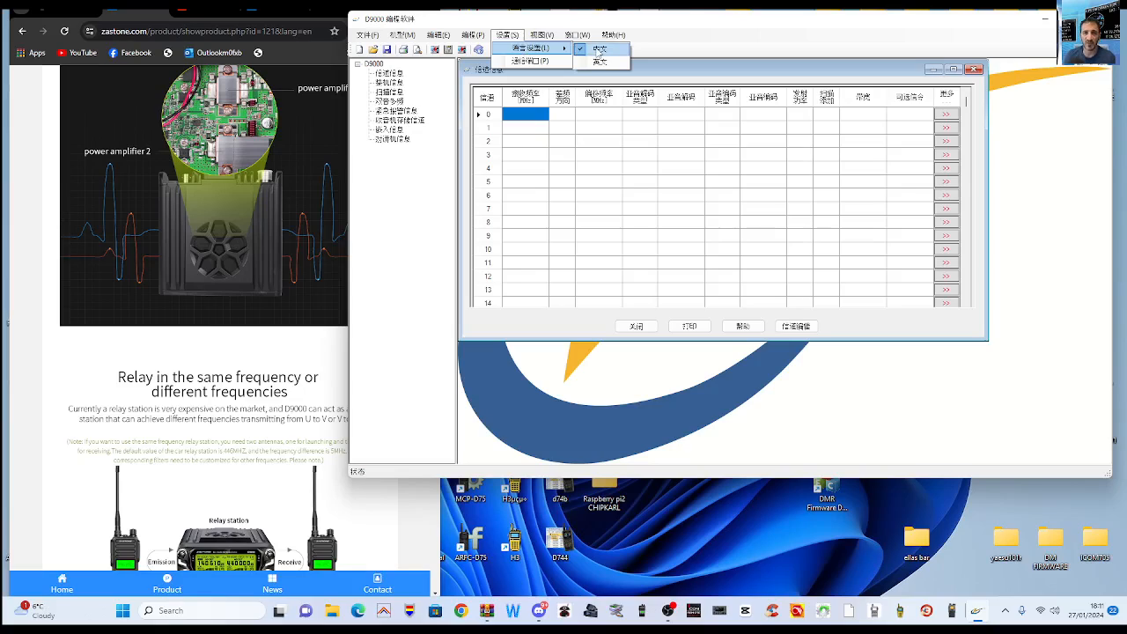
{"action": "left_click", "coordinate": [599, 63]}
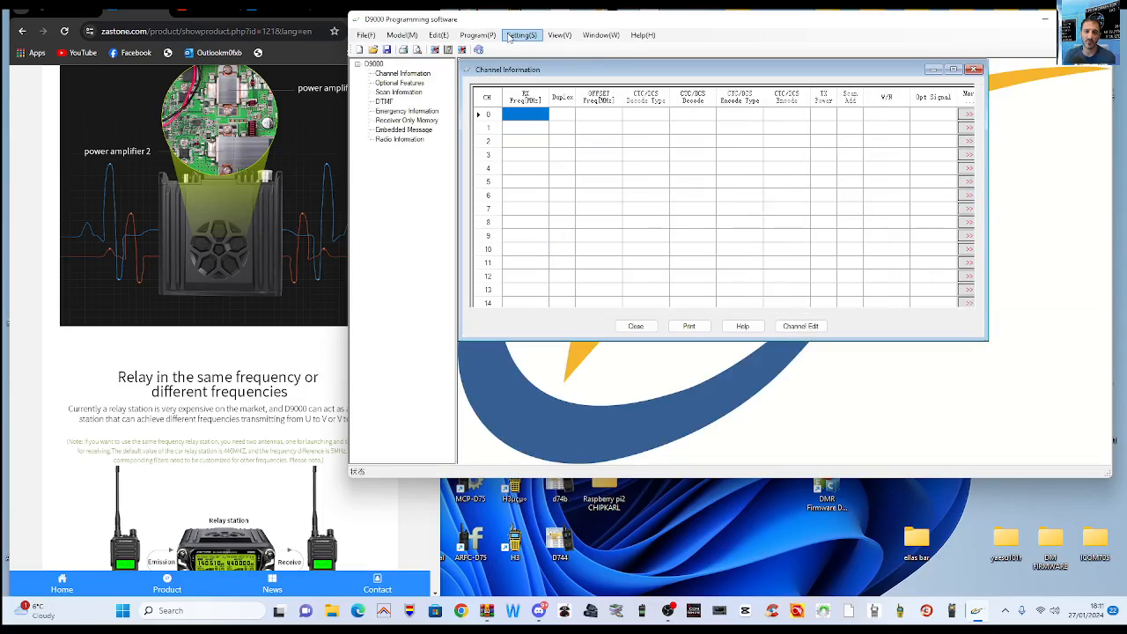
{"action": "left_click", "coordinate": [520, 35]}
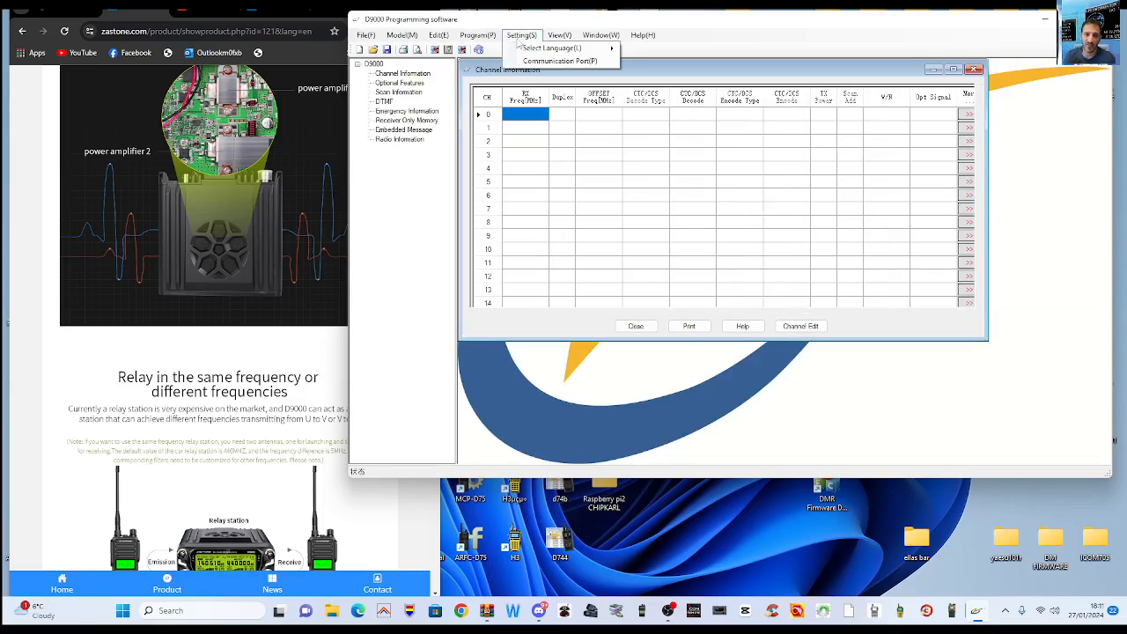
{"action": "mouse_move", "coordinate": [549, 55]}
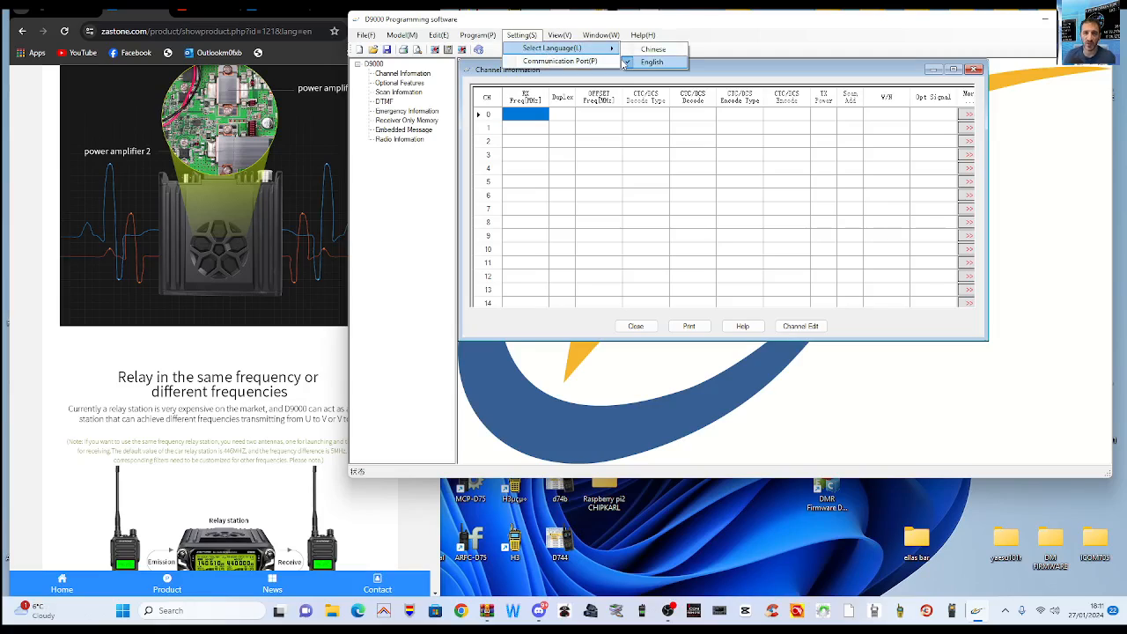
{"action": "left_click", "coordinate": [401, 258]}
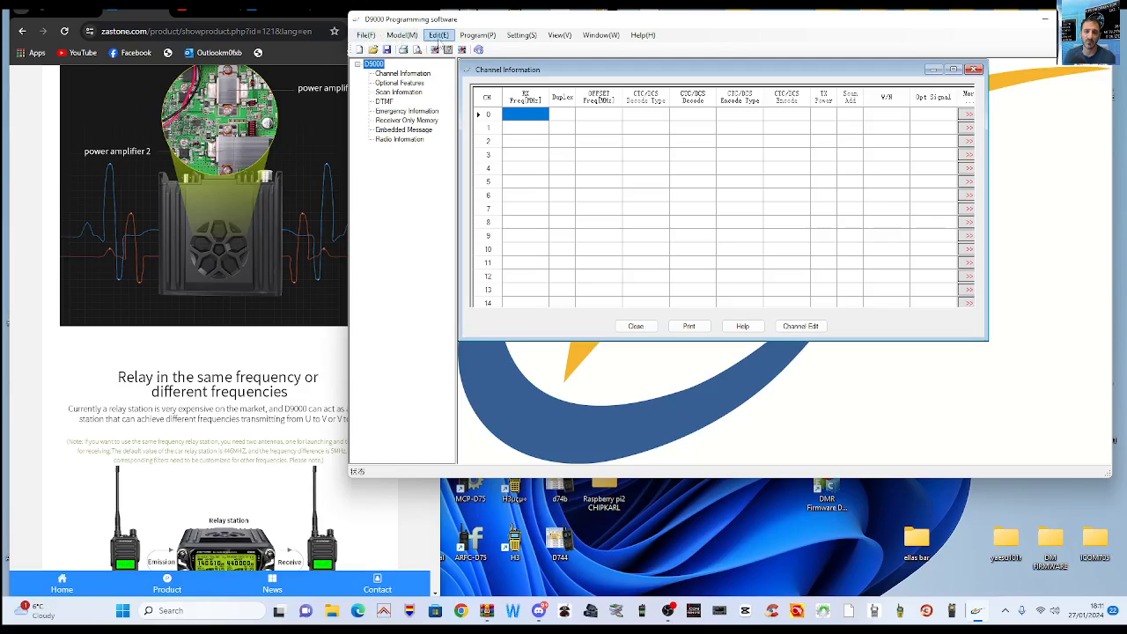
Enlarge the D9000 Programming software window downwards
{"action": "left_click", "coordinate": [518, 35]}
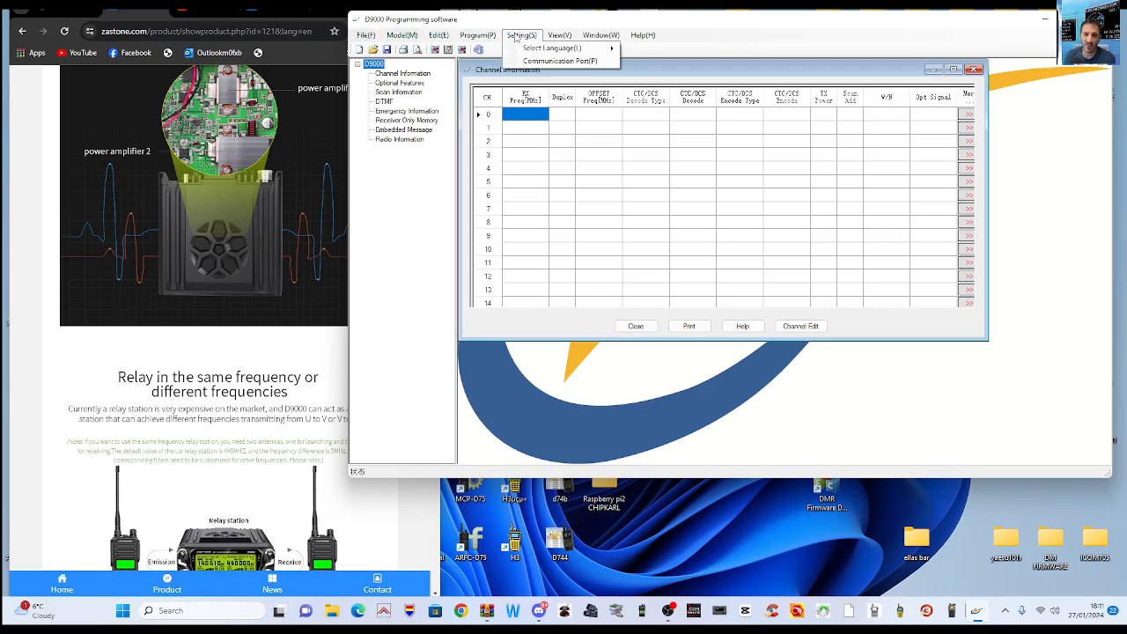
{"action": "mouse_move", "coordinate": [529, 51]}
{"action": "left_click_drag", "start_coordinate": [744, 481], "coordinate": [739, 572]}
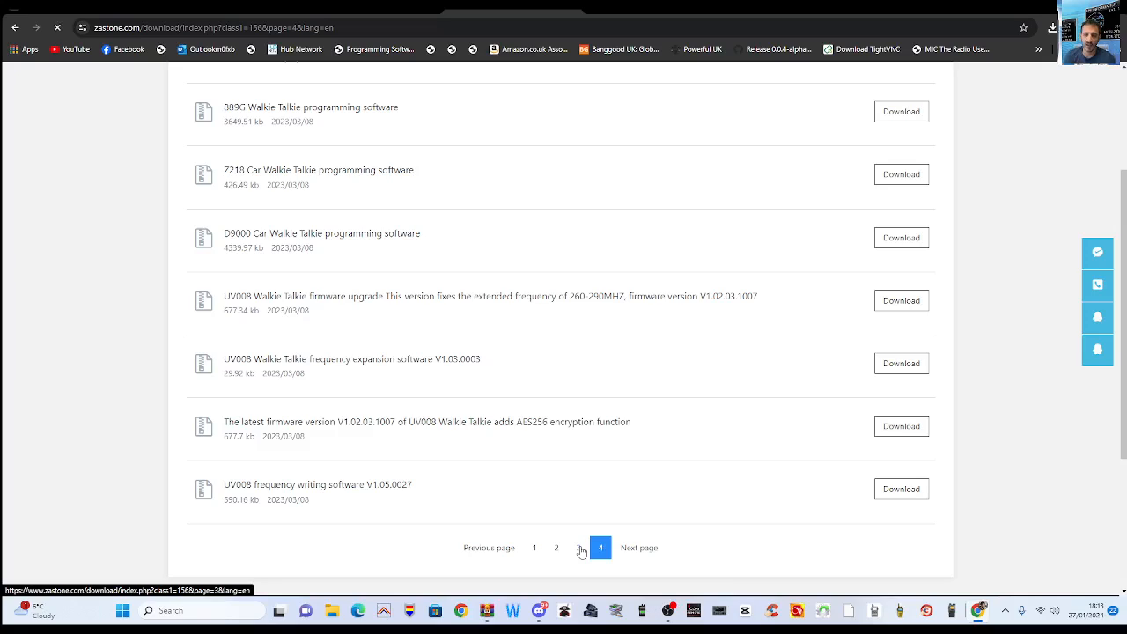
Open page 3 of the Zastone data downloads and look for the D9000 programming cable USB driver
{"action": "left_click", "coordinate": [580, 548]}
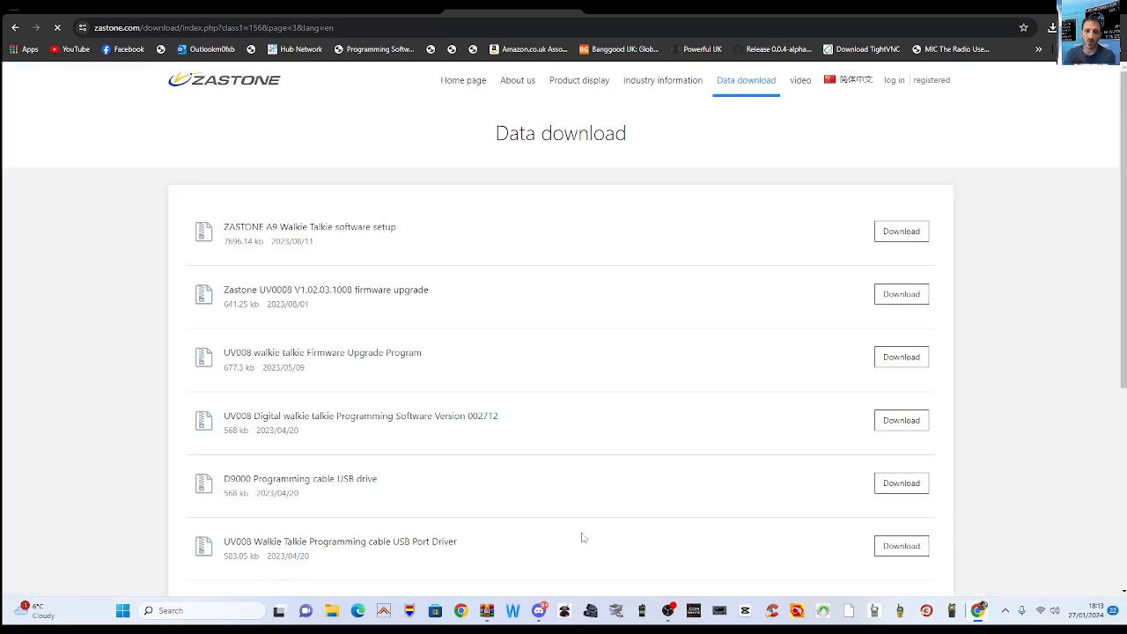
{"action": "scroll", "coordinate": [709, 318], "scroll_direction": "down", "scroll_amount": 2}
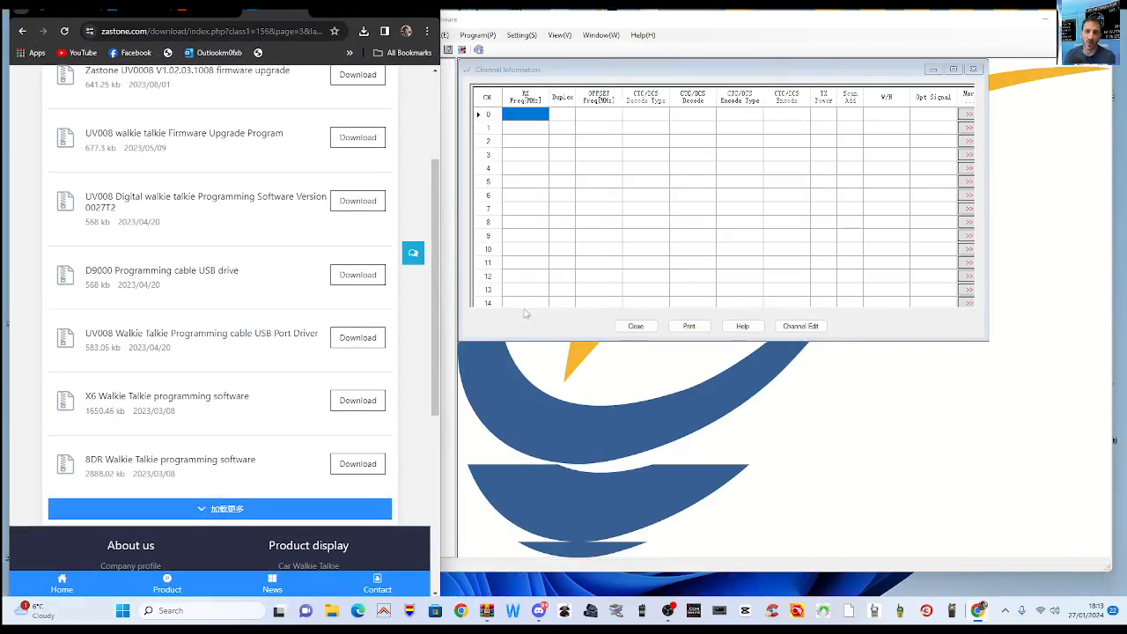
Return to the D9000 product page and examine the section on same-frequency and different-frequency relay
{"action": "left_click", "coordinate": [135, 10]}
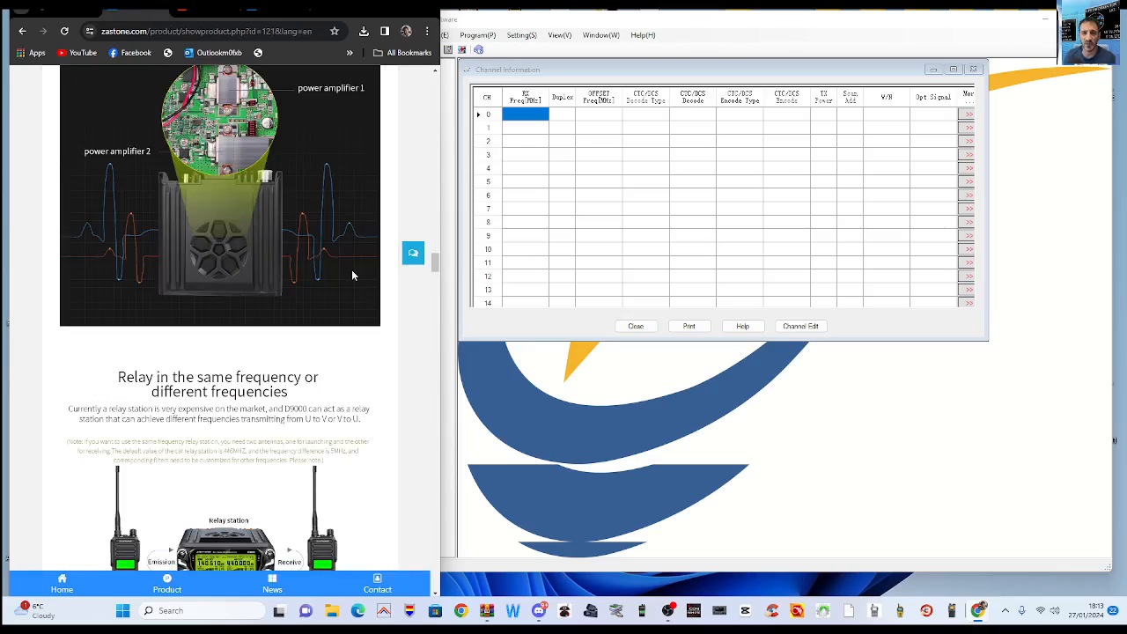
{"action": "scroll", "coordinate": [351, 266], "scroll_direction": "up", "scroll_amount": 2}
{"action": "scroll", "coordinate": [351, 262], "scroll_direction": "down", "scroll_amount": 4}
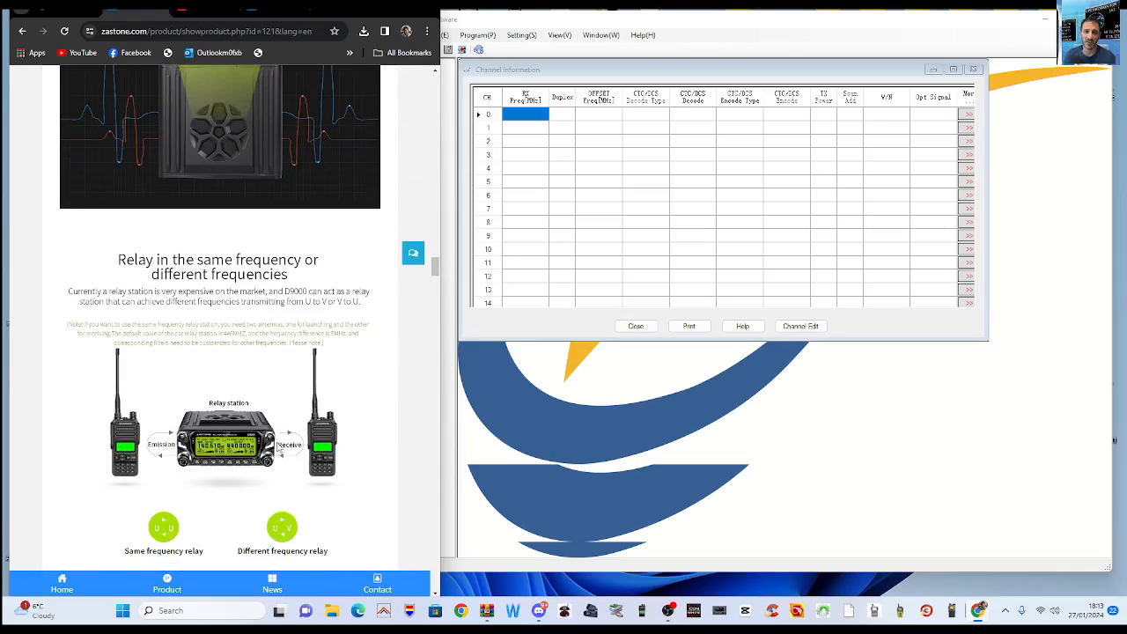
{"action": "scroll", "coordinate": [280, 440], "scroll_direction": "down", "scroll_amount": 1}
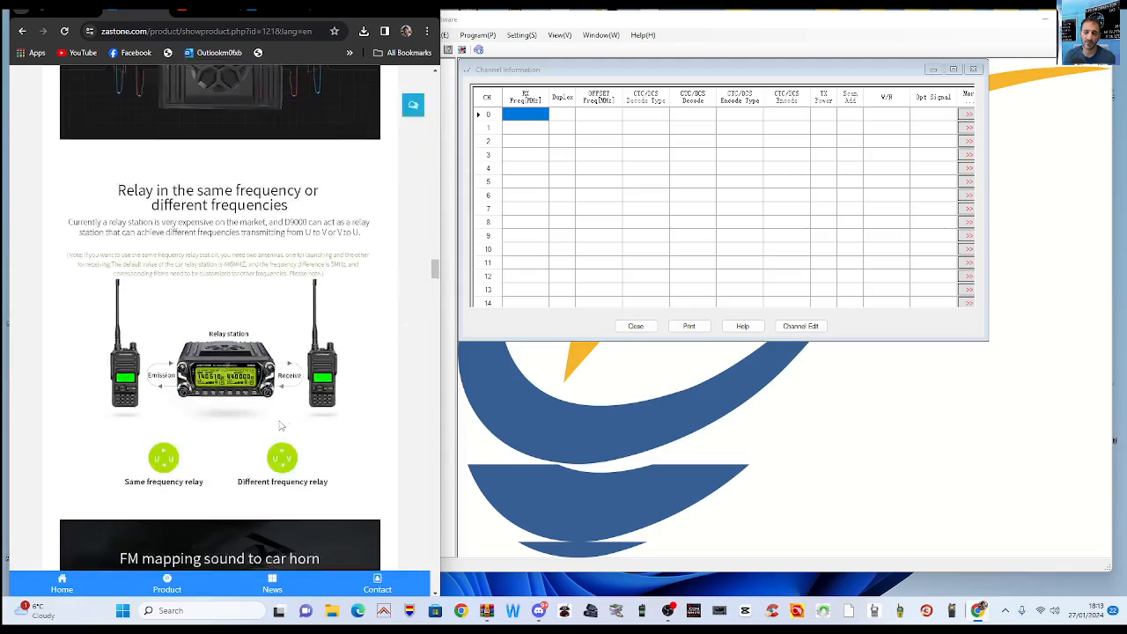
{"action": "scroll", "coordinate": [280, 426], "scroll_direction": "down", "scroll_amount": 2}
{"action": "scroll", "coordinate": [292, 422], "scroll_direction": "up", "scroll_amount": 2}
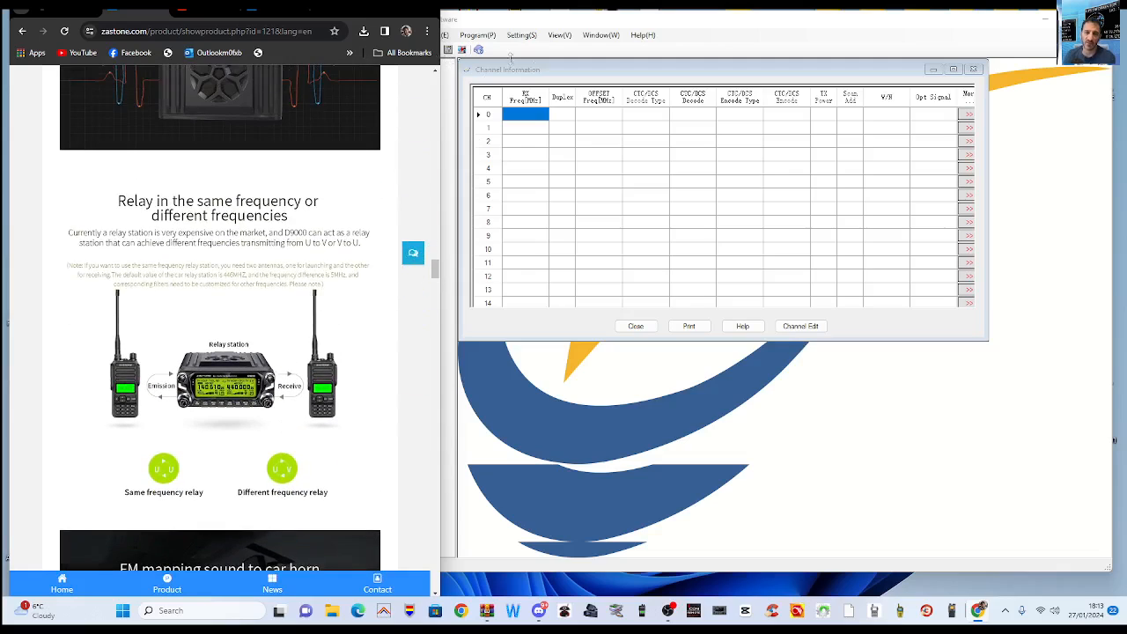
Open Device Manager and look up the programming cable's COM port among the Ports (COM & LPT)
{"action": "left_click", "coordinate": [741, 31]}
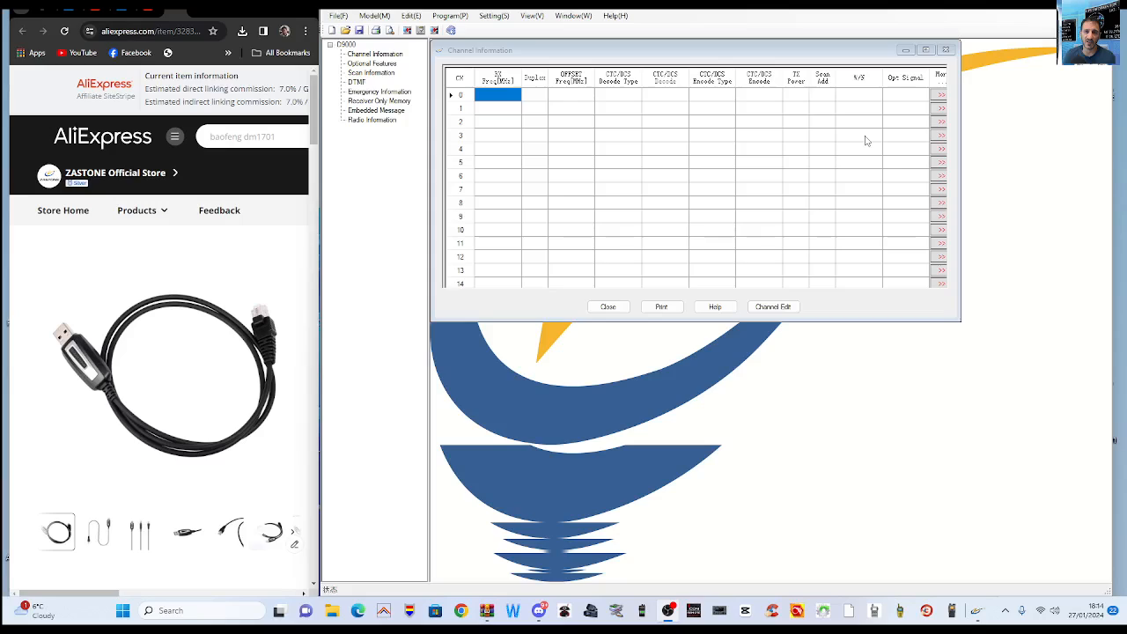
{"action": "left_click", "coordinate": [717, 167]}
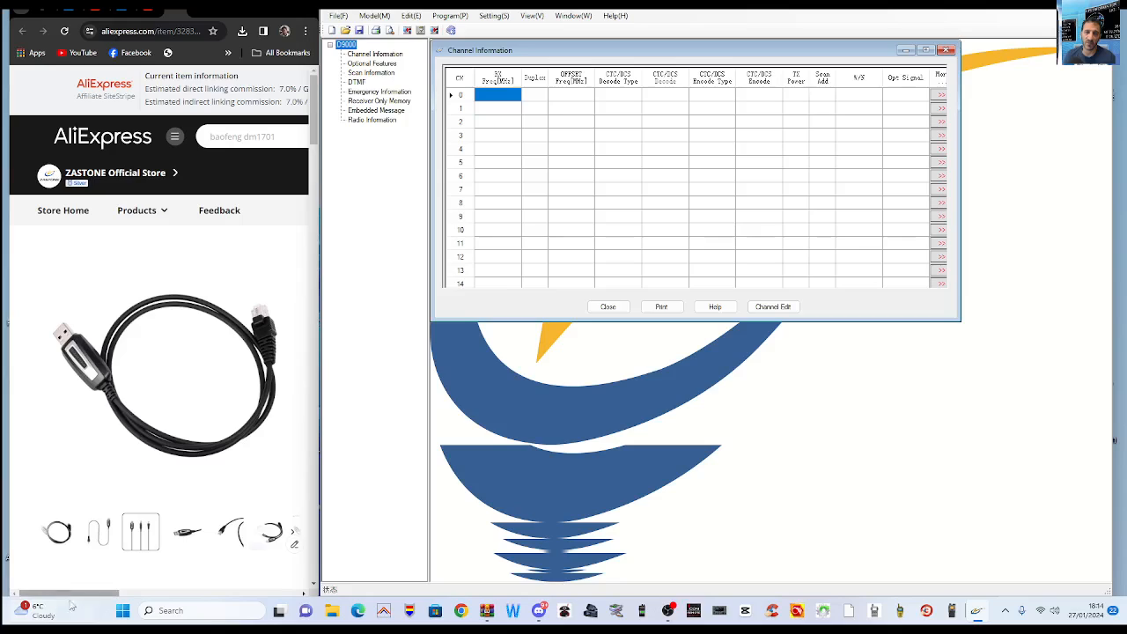
{"action": "right_click", "coordinate": [124, 619]}
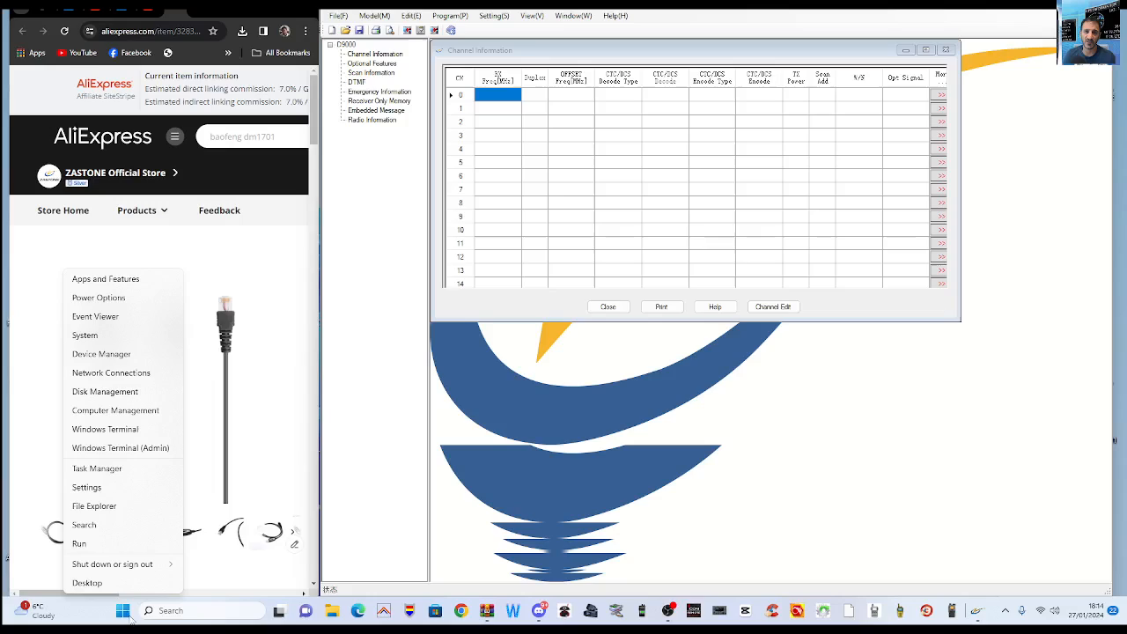
{"action": "left_click", "coordinate": [101, 354]}
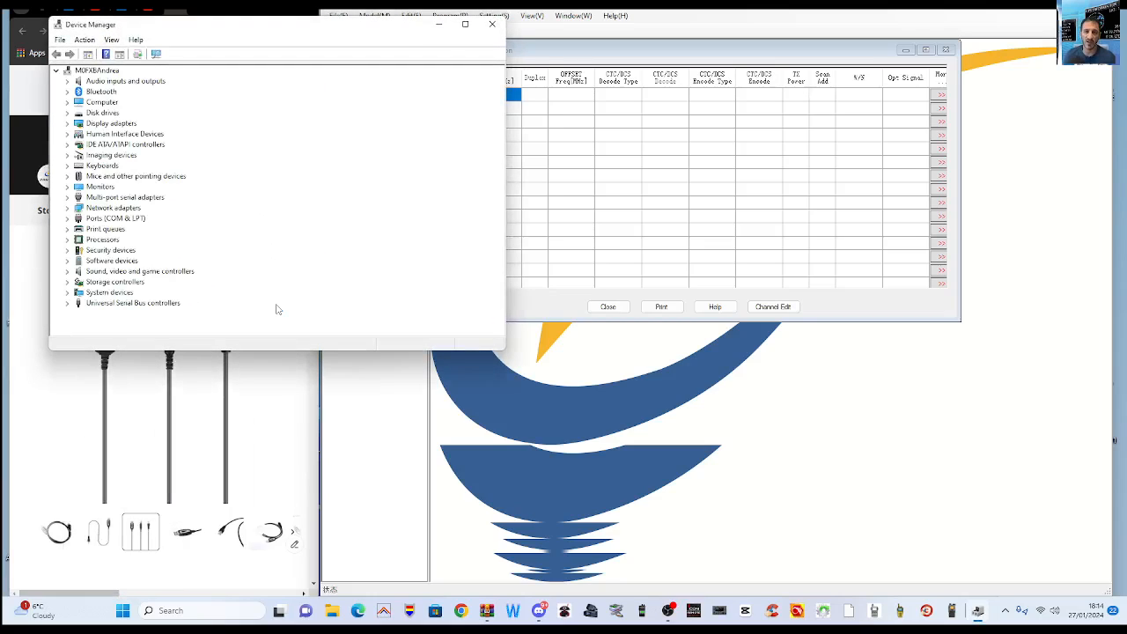
{"action": "double_click", "coordinate": [125, 220]}
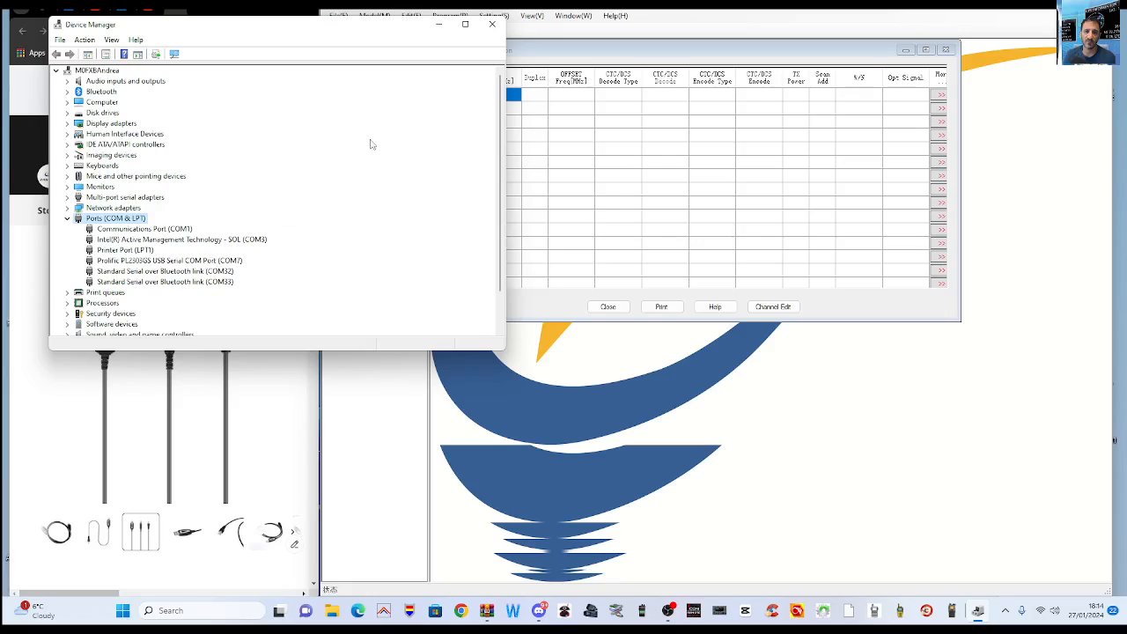
{"action": "left_click", "coordinate": [439, 24]}
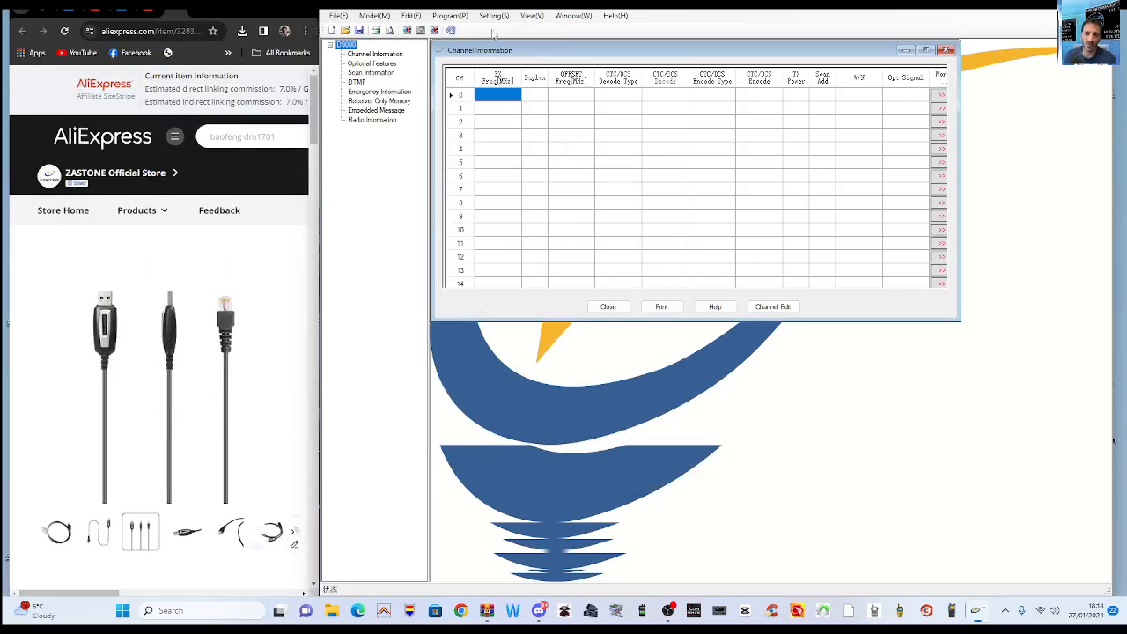
Set the programming software's communication port to COM7
{"action": "left_click", "coordinate": [487, 17]}
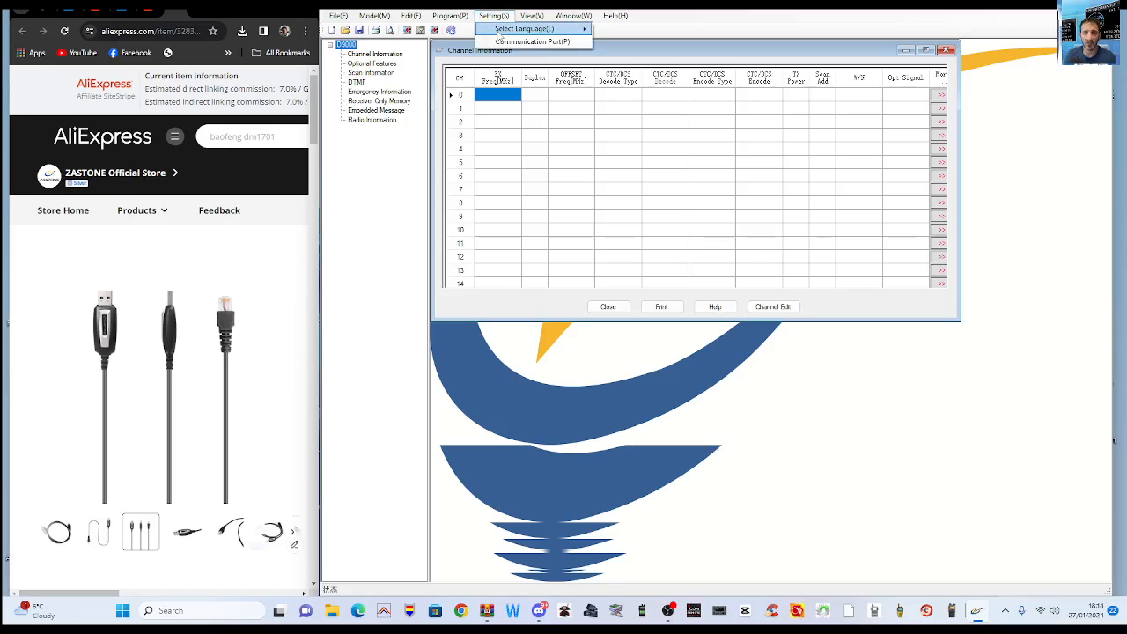
{"action": "left_click", "coordinate": [504, 42]}
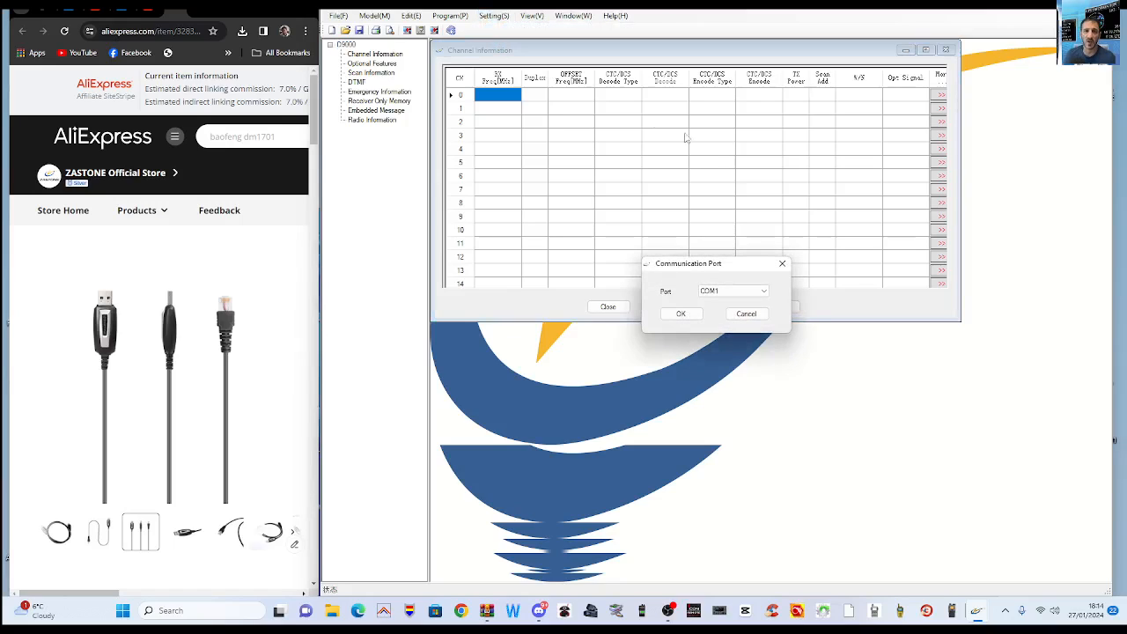
{"action": "left_click", "coordinate": [733, 291]}
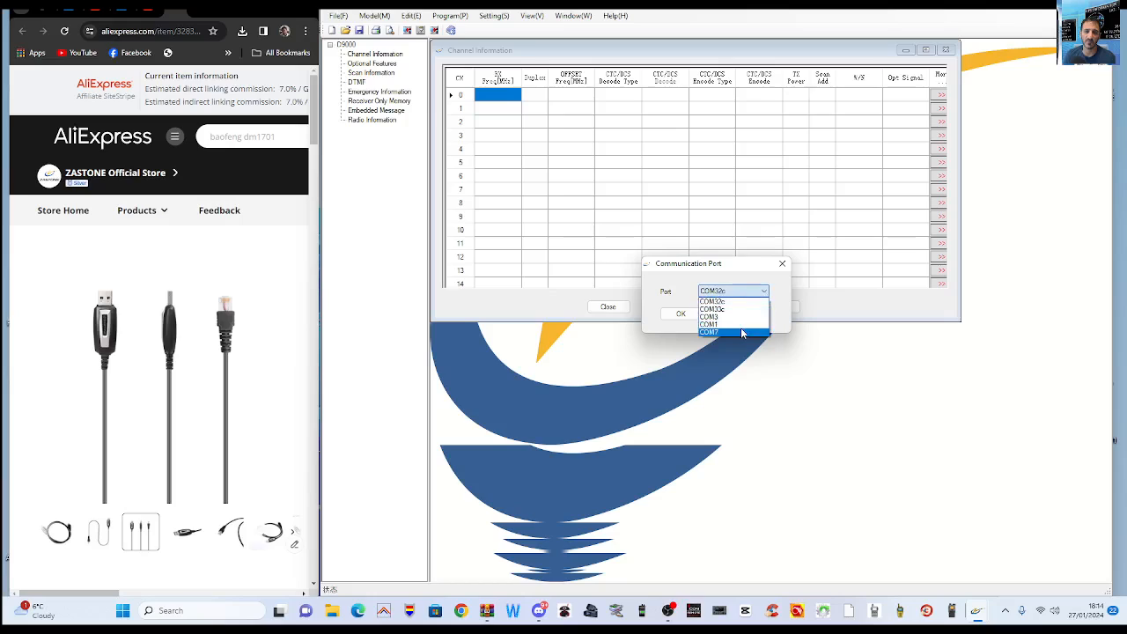
{"action": "left_click", "coordinate": [740, 327]}
{"action": "left_click", "coordinate": [680, 315]}
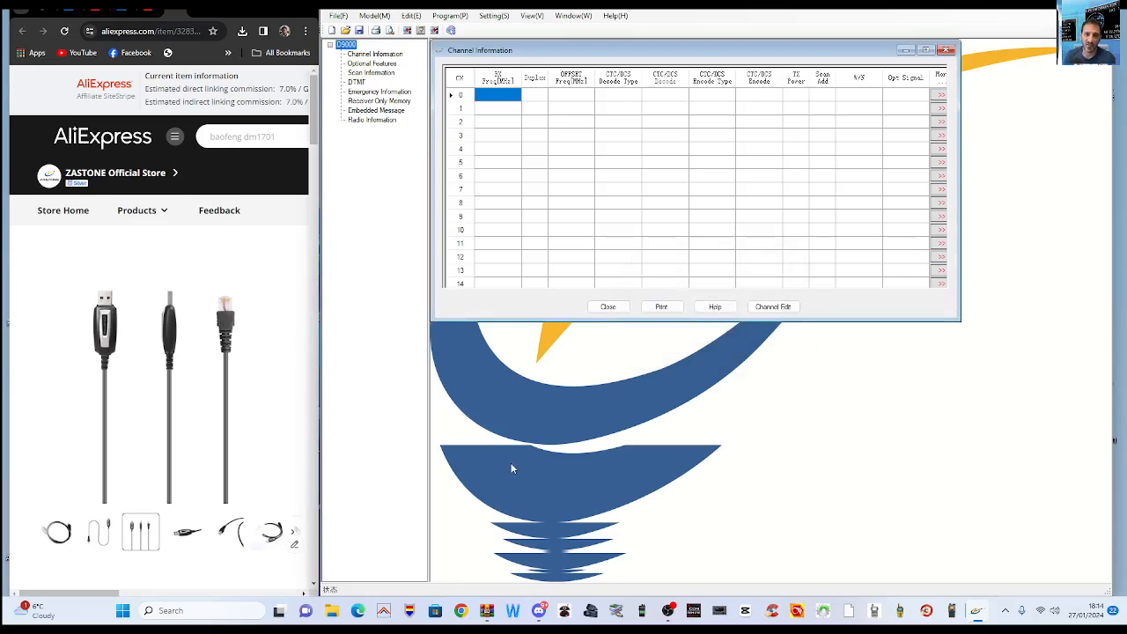
Check the communication port selection in the D9000 software again and accept it
{"action": "left_click", "coordinate": [670, 610]}
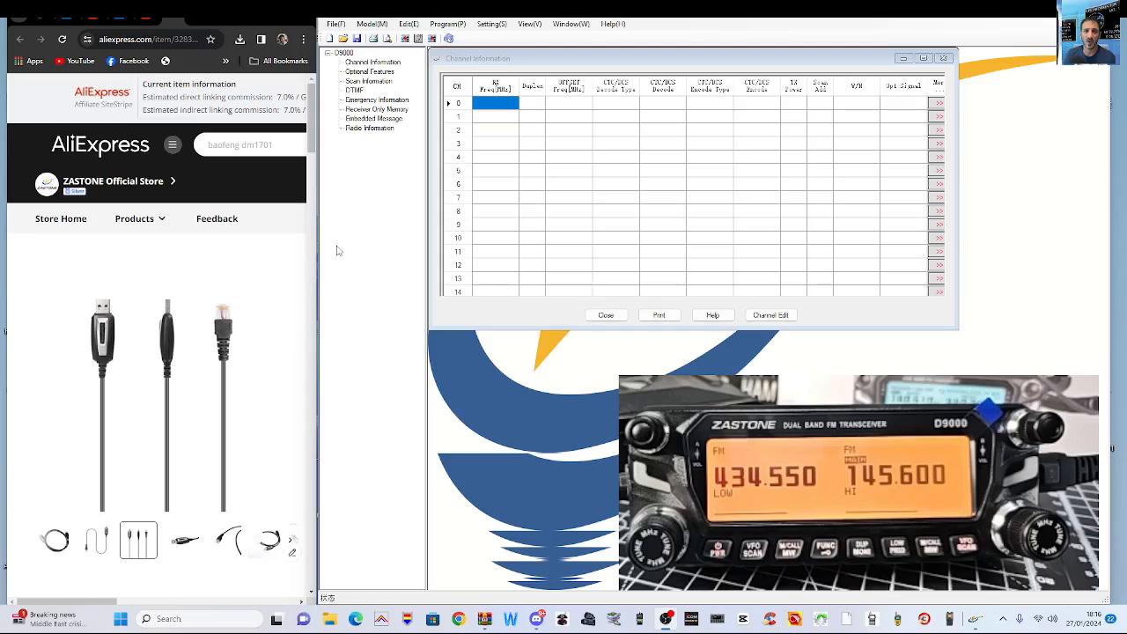
{"action": "left_click", "coordinate": [493, 25]}
{"action": "left_click", "coordinate": [517, 50]}
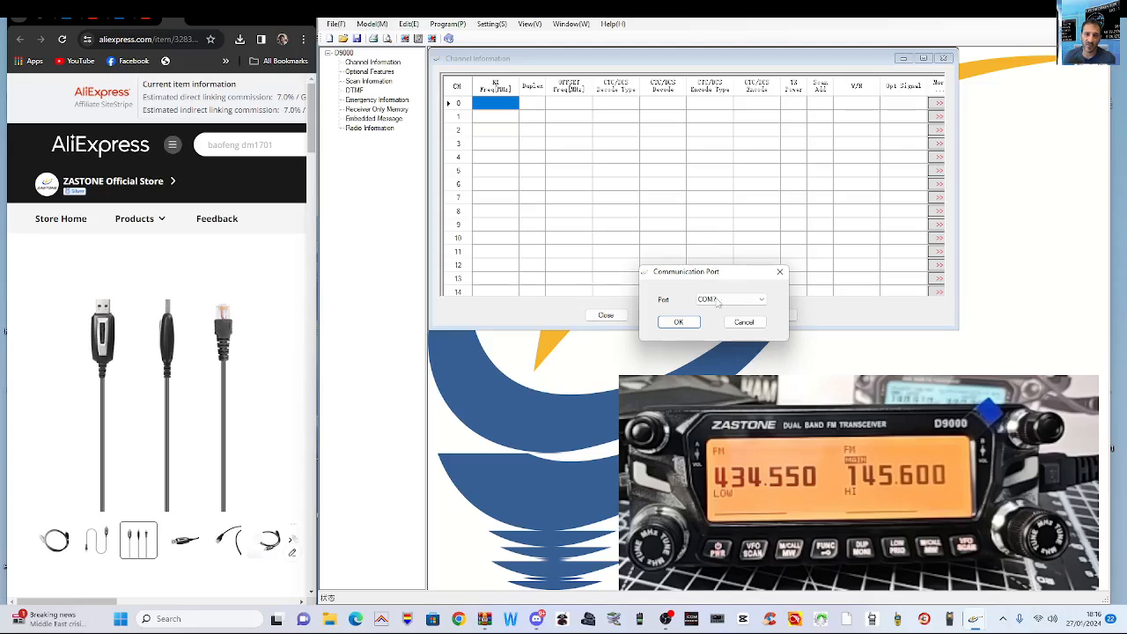
{"action": "left_click", "coordinate": [678, 323]}
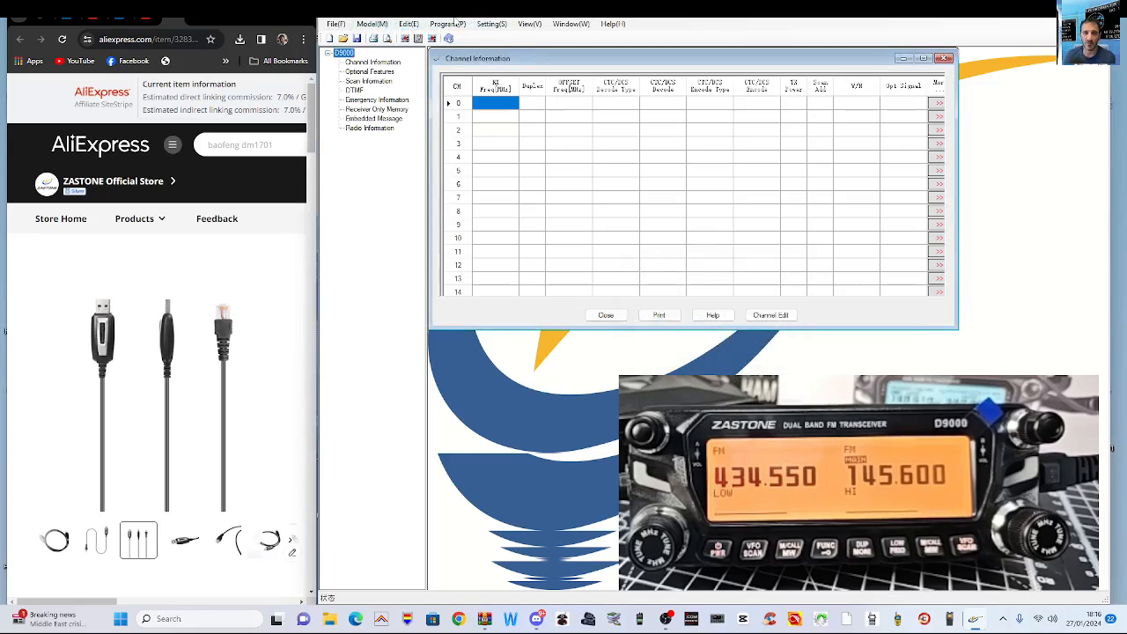
Read the current data from the radio into the programming software
{"action": "left_click", "coordinate": [447, 24]}
{"action": "left_click", "coordinate": [458, 38]}
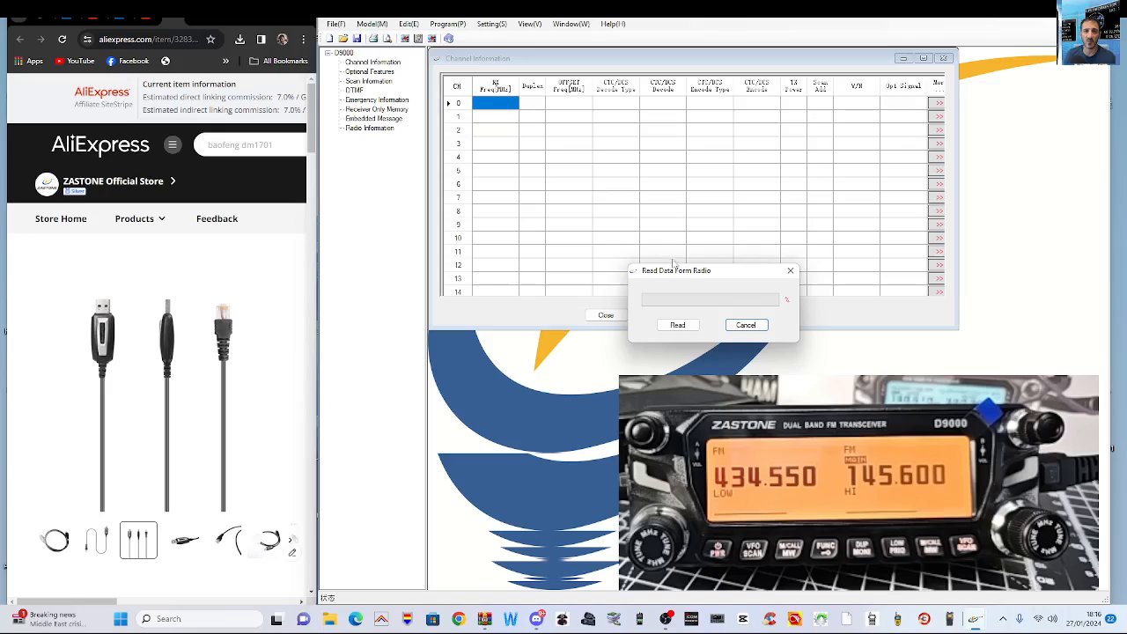
{"action": "left_click", "coordinate": [680, 324]}
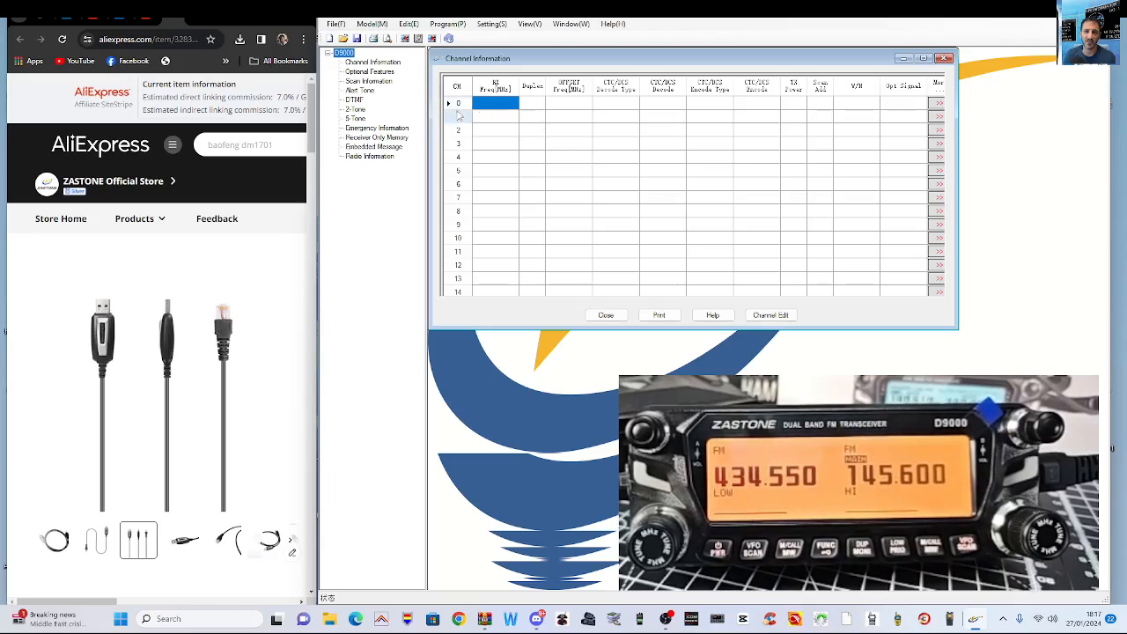
Enter 434.550 MHz as channel 0's receive frequency with duplex OFF
{"action": "left_click", "coordinate": [499, 104]}
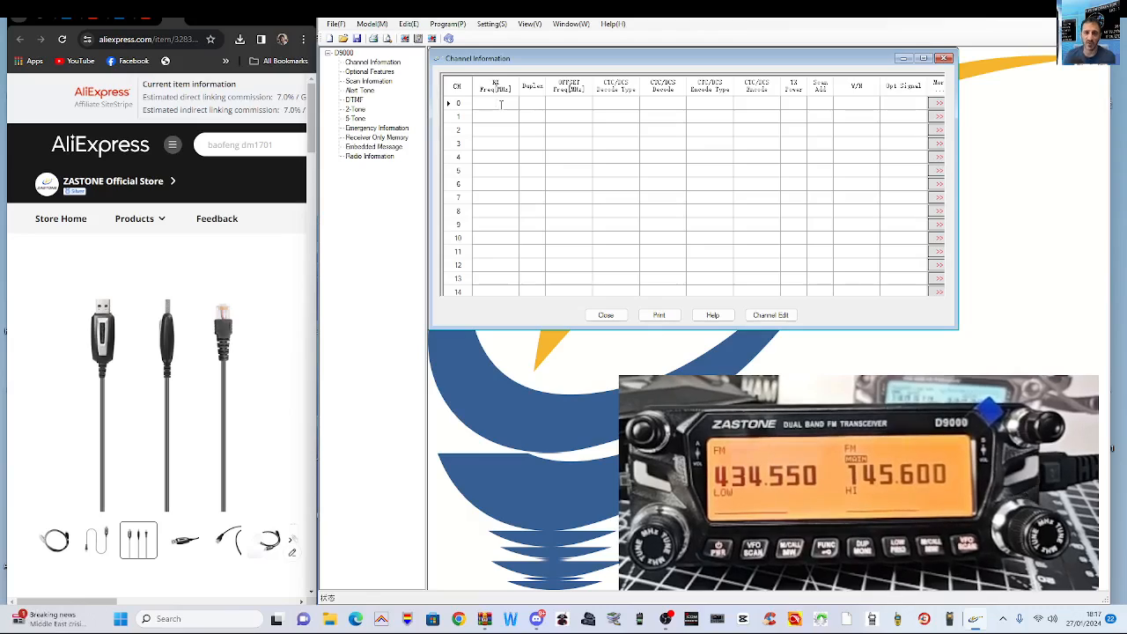
{"action": "type", "text": "4"}
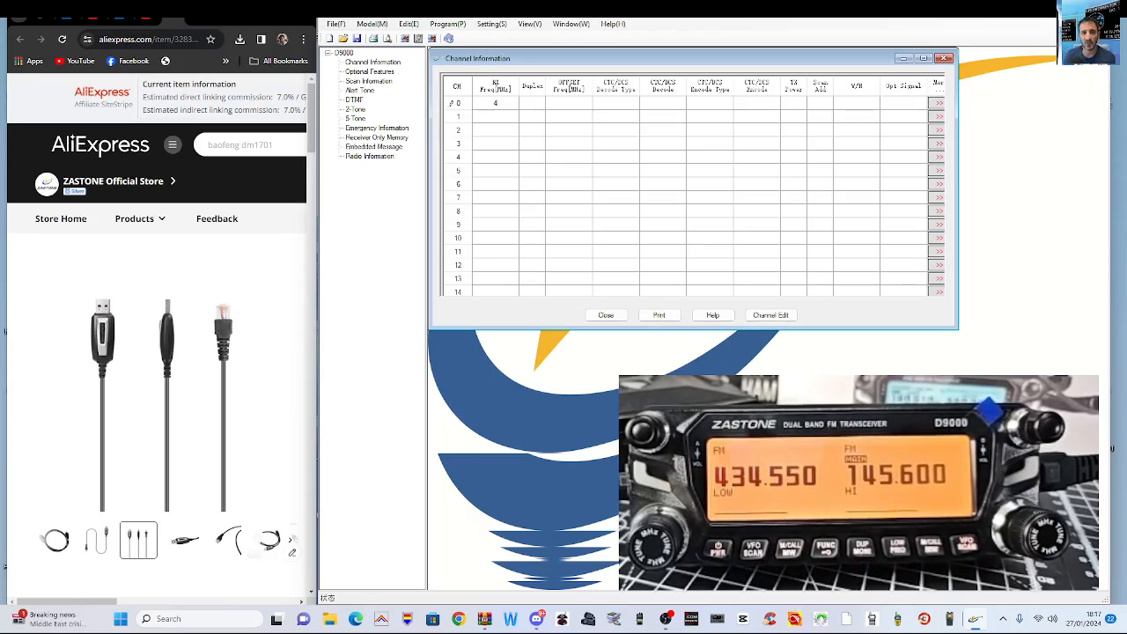
{"action": "type", "text": "34"}
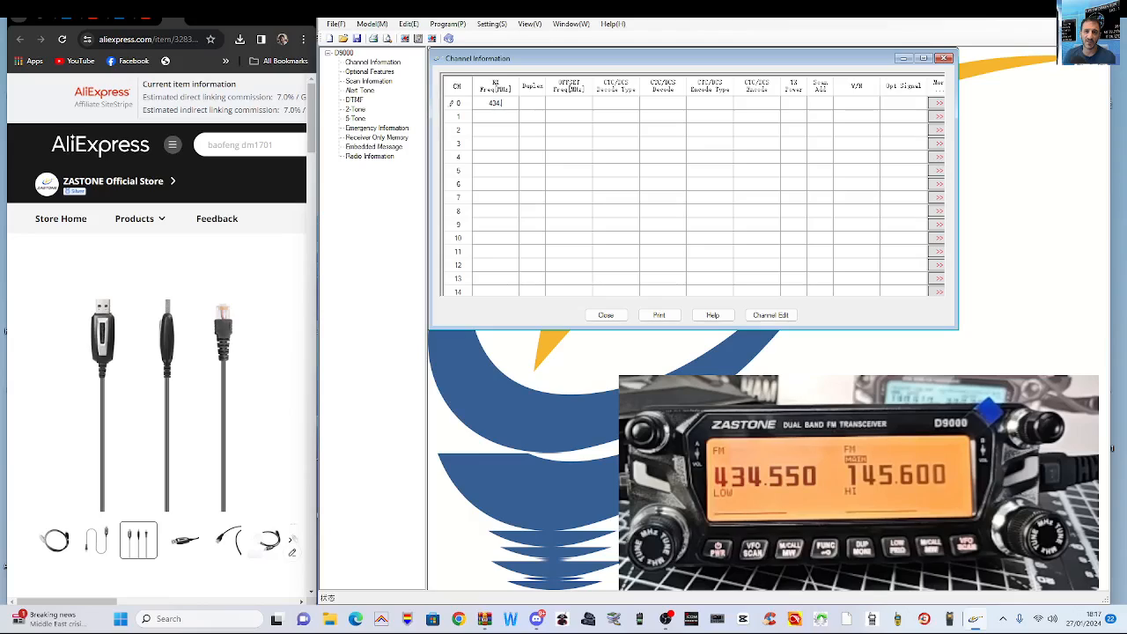
{"action": "type", "text": ".550"}
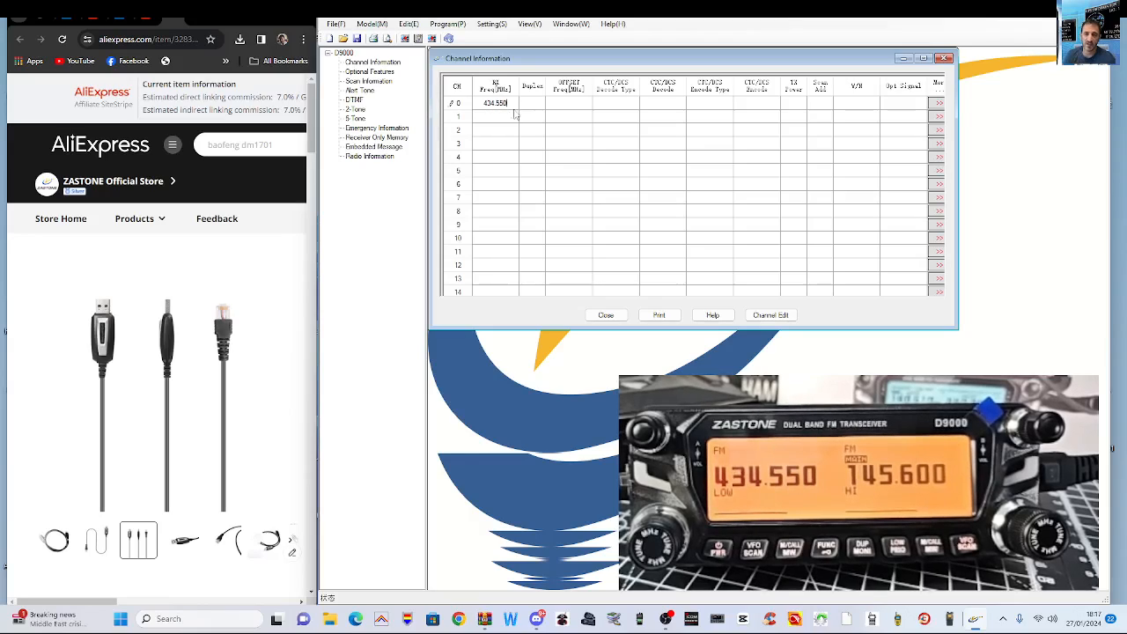
{"action": "left_click", "coordinate": [532, 104]}
{"action": "left_click", "coordinate": [537, 104]}
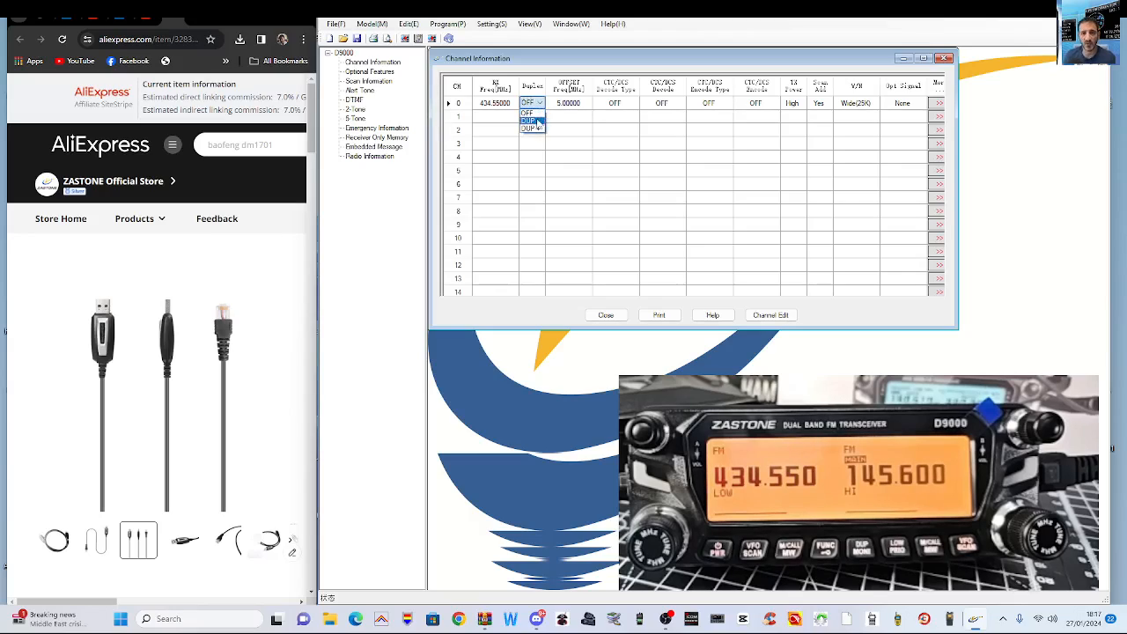
{"action": "left_click", "coordinate": [537, 122]}
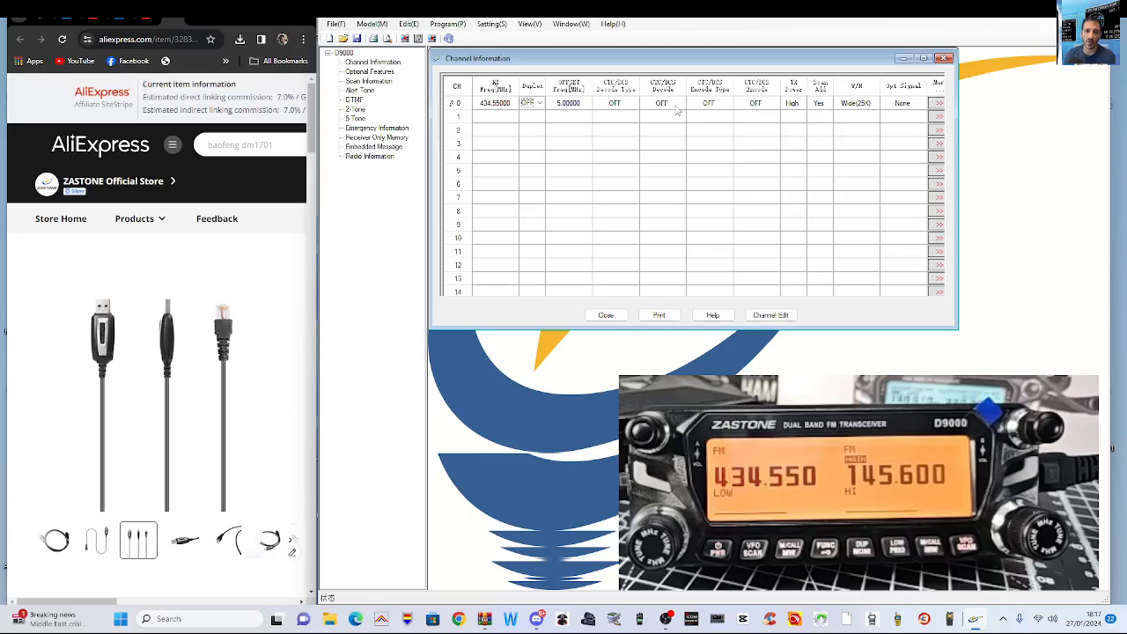
Set channel 0's TX power to Low and enlarge the Channel Information window to show the whole More column
{"action": "left_click", "coordinate": [791, 106]}
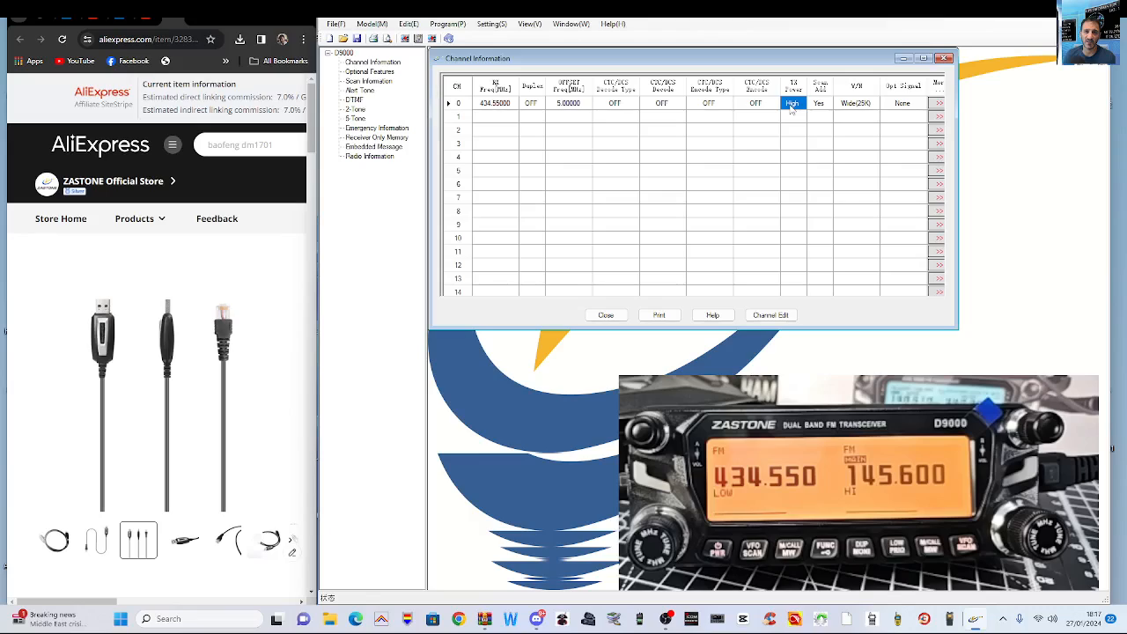
{"action": "left_click", "coordinate": [791, 106]}
{"action": "left_click", "coordinate": [792, 121]}
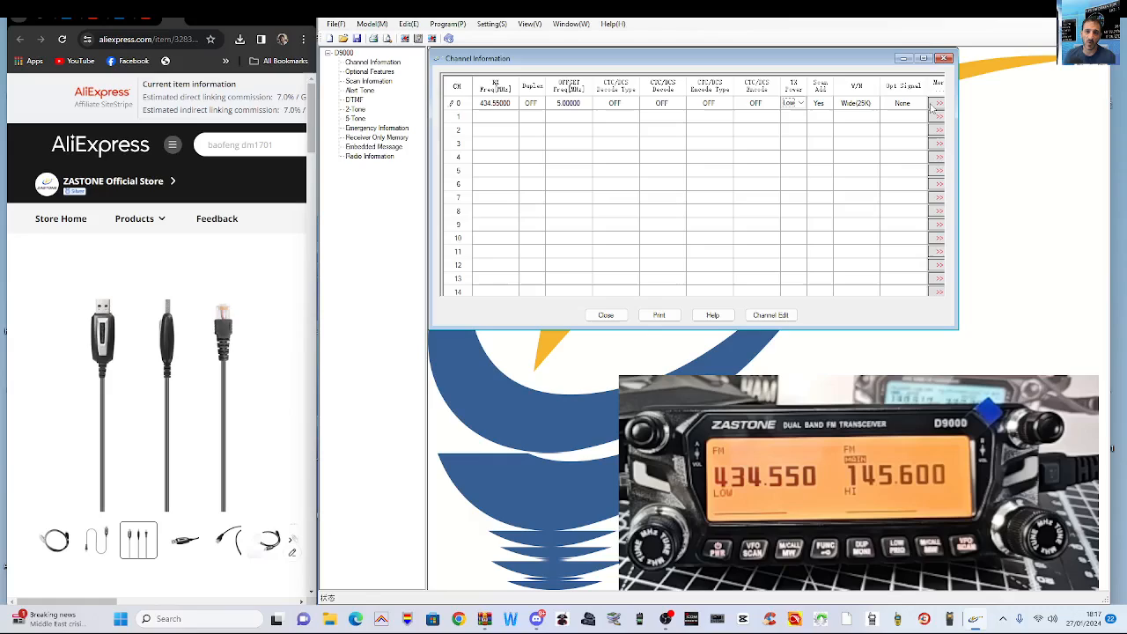
{"action": "left_click_drag", "start_coordinate": [958, 104], "coordinate": [1076, 104]}
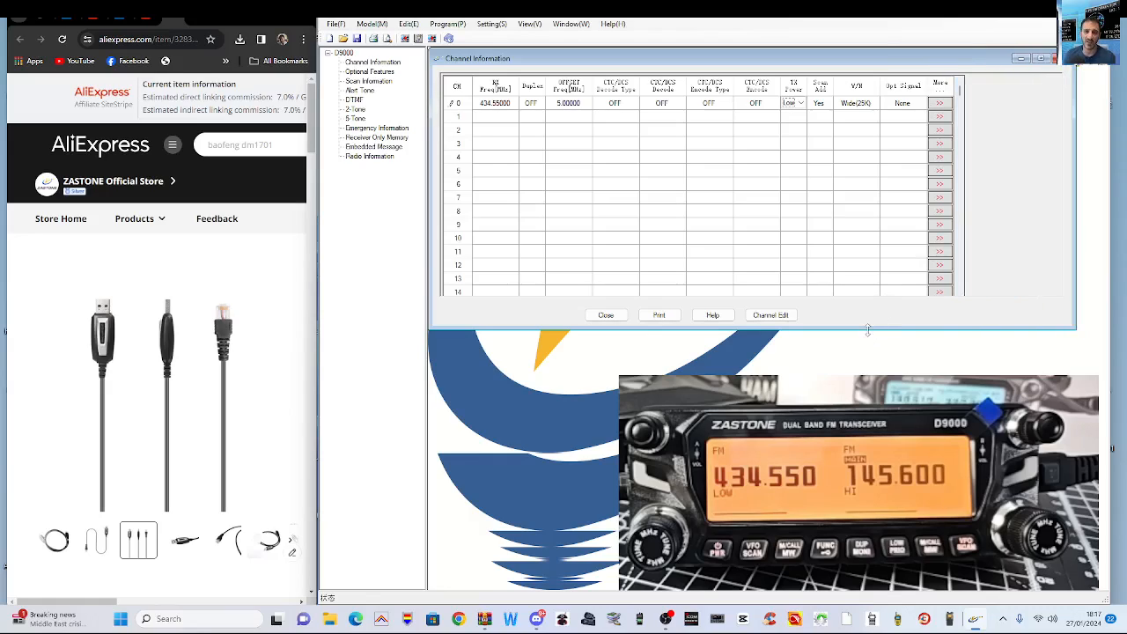
{"action": "mouse_move", "coordinate": [867, 329]}
{"action": "left_mouse_down"}
{"action": "mouse_move", "coordinate": [863, 361]}
{"action": "mouse_move", "coordinate": [858, 338]}
{"action": "left_mouse_up"}
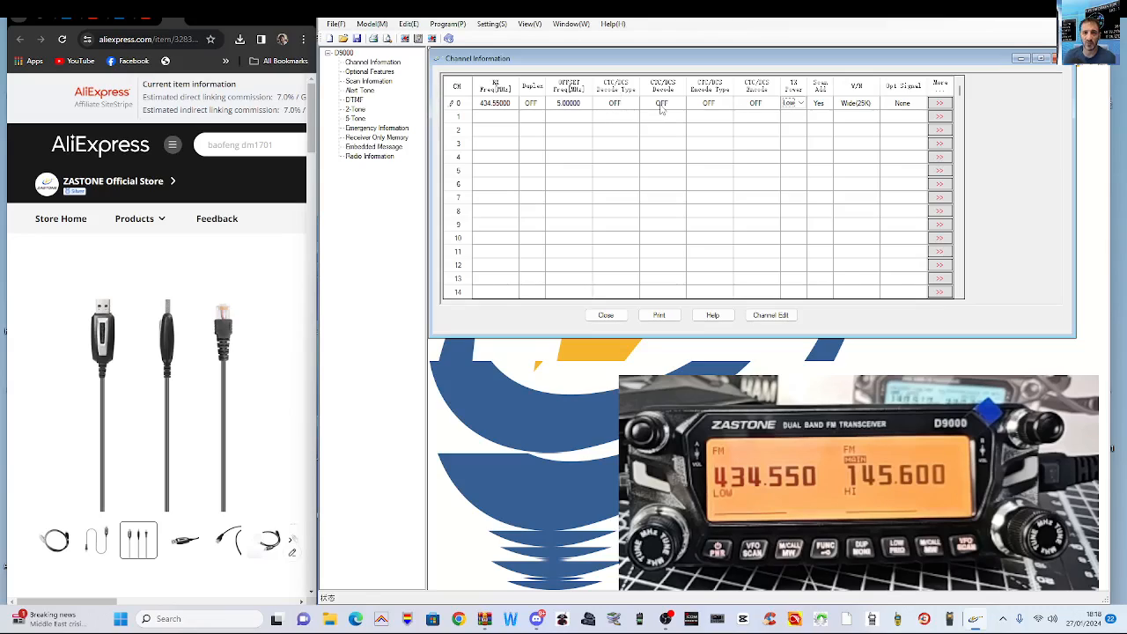
Set channel 0's CTC/DCS encode type to TONE and its encode tone to 77.0
{"action": "left_click", "coordinate": [716, 106]}
{"action": "left_click", "coordinate": [717, 106]}
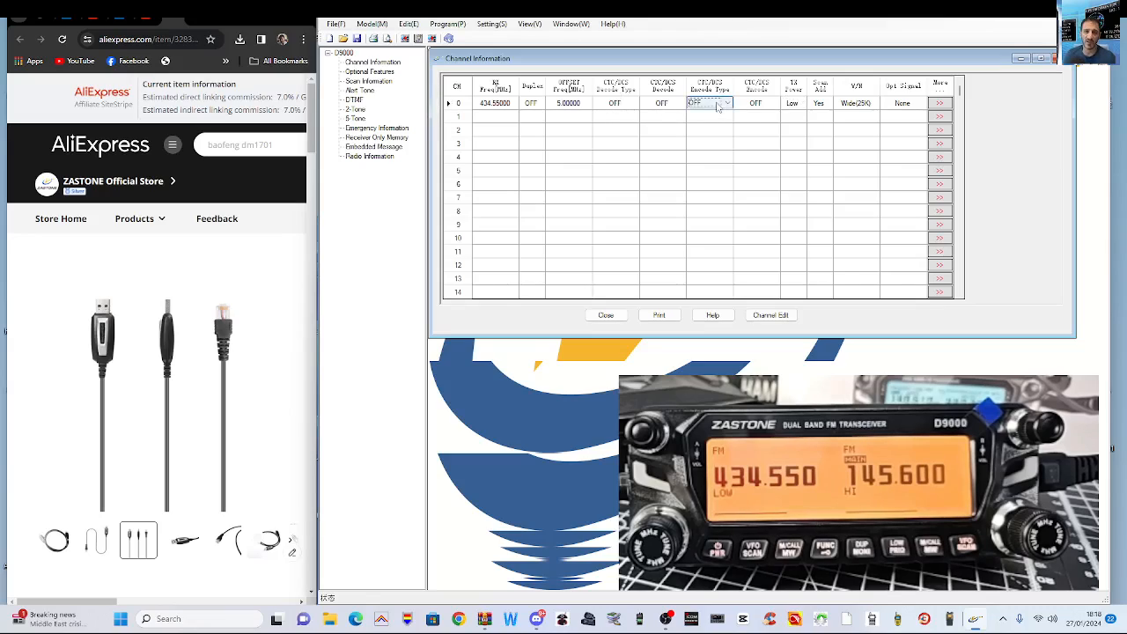
{"action": "left_click", "coordinate": [717, 105]}
{"action": "left_click", "coordinate": [708, 123]}
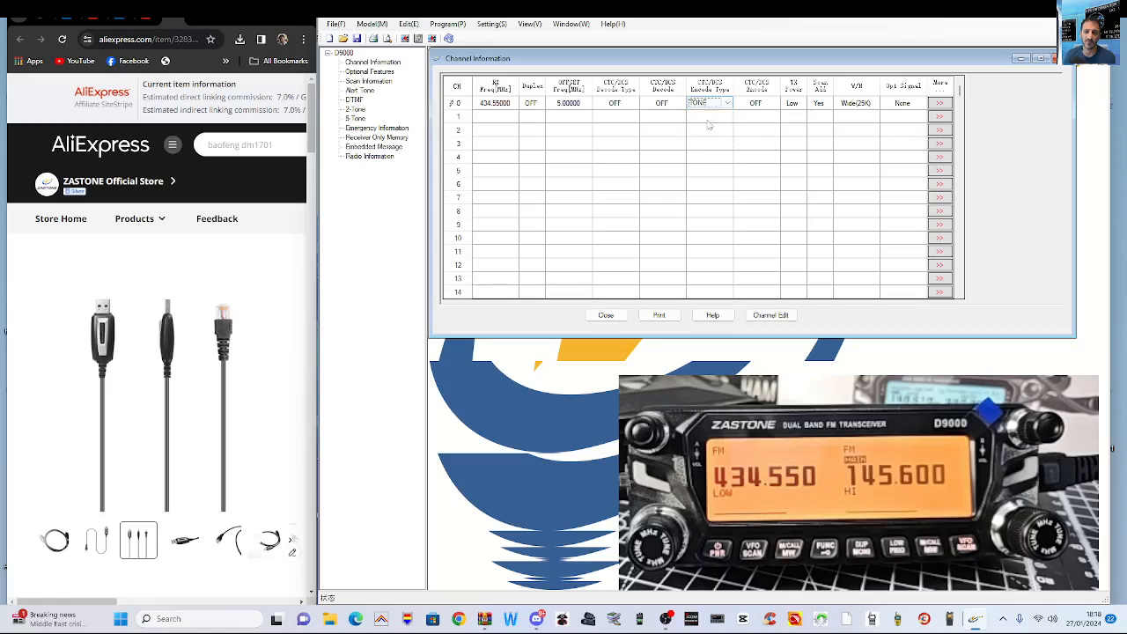
{"action": "left_click", "coordinate": [763, 106]}
{"action": "left_click", "coordinate": [763, 105]}
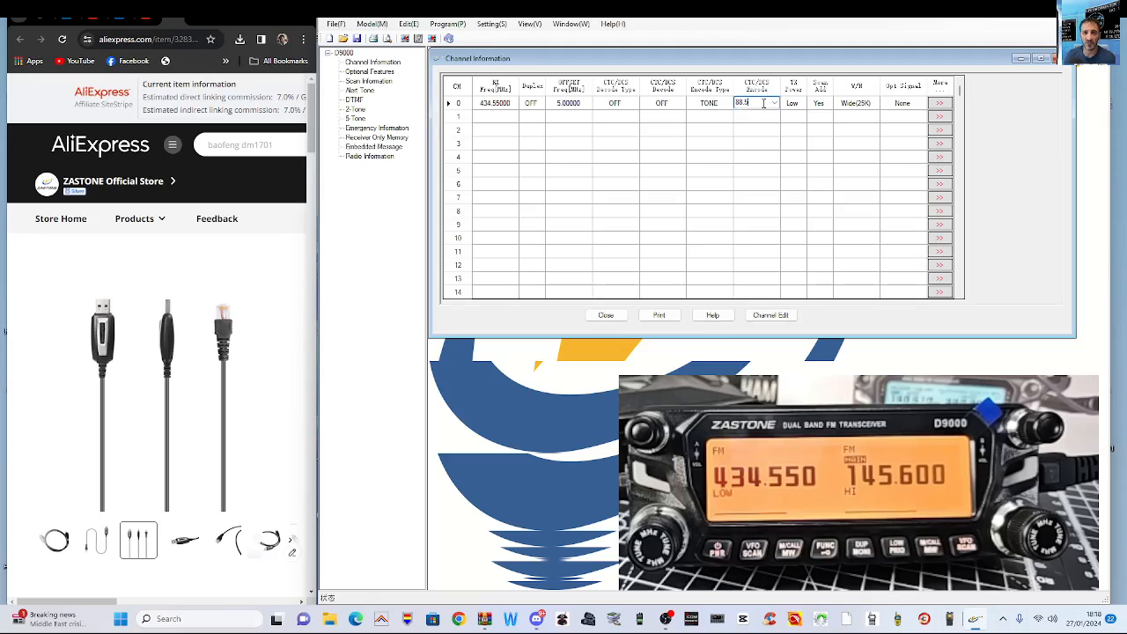
{"action": "left_click", "coordinate": [774, 105]}
{"action": "left_click_drag", "start_coordinate": [775, 143], "coordinate": [775, 136]}
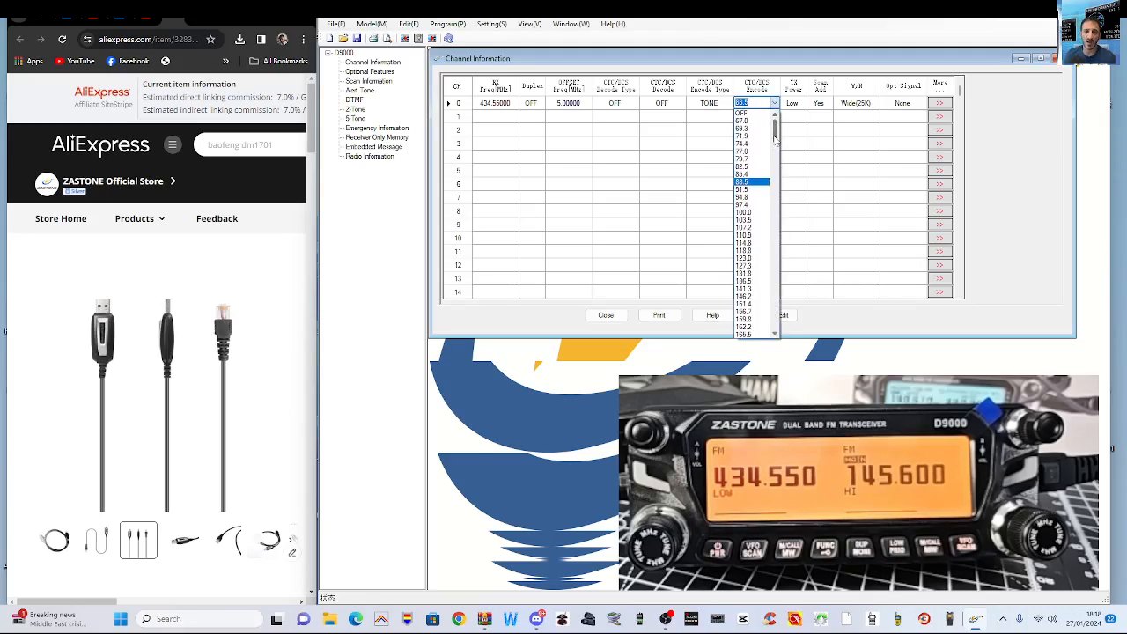
{"action": "left_click", "coordinate": [746, 151]}
Enter 145.600 MHz as channel 1's receive frequency and set its duplex to DUP -
{"action": "left_click", "coordinate": [496, 117]}
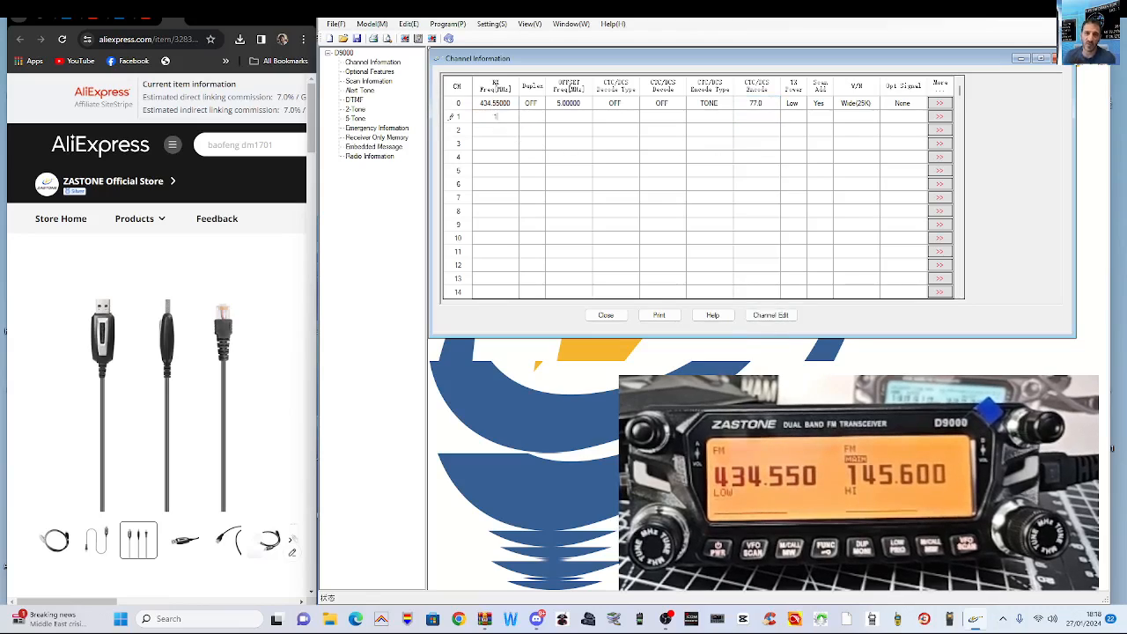
{"action": "type", "text": "145.600"}
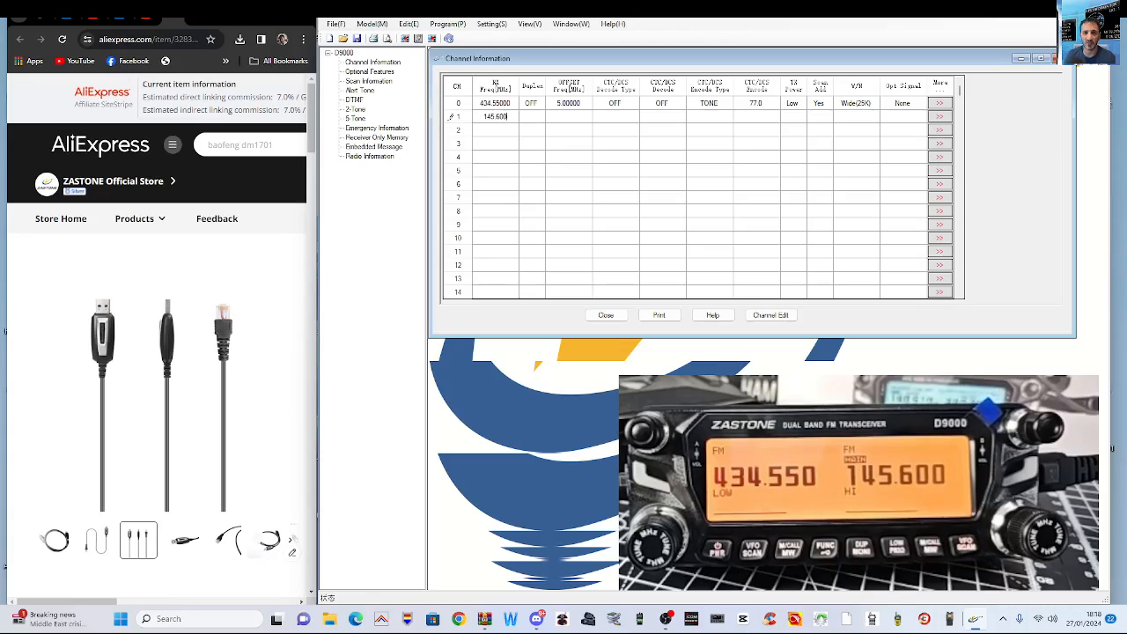
{"action": "left_click", "coordinate": [539, 119]}
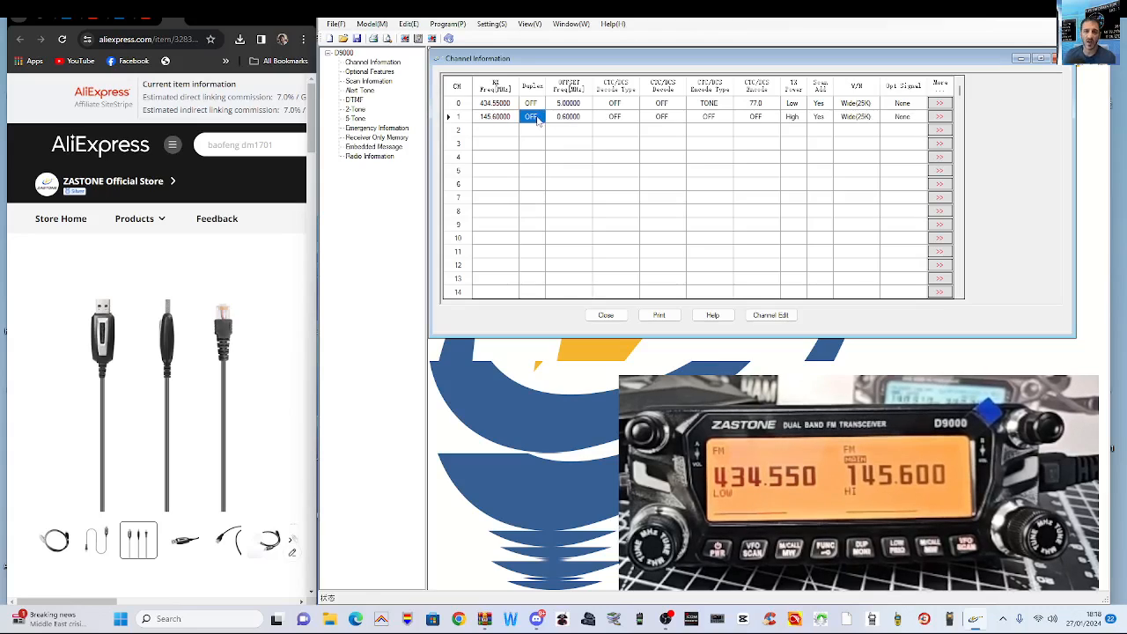
{"action": "left_click", "coordinate": [539, 120]}
{"action": "left_click", "coordinate": [541, 142]}
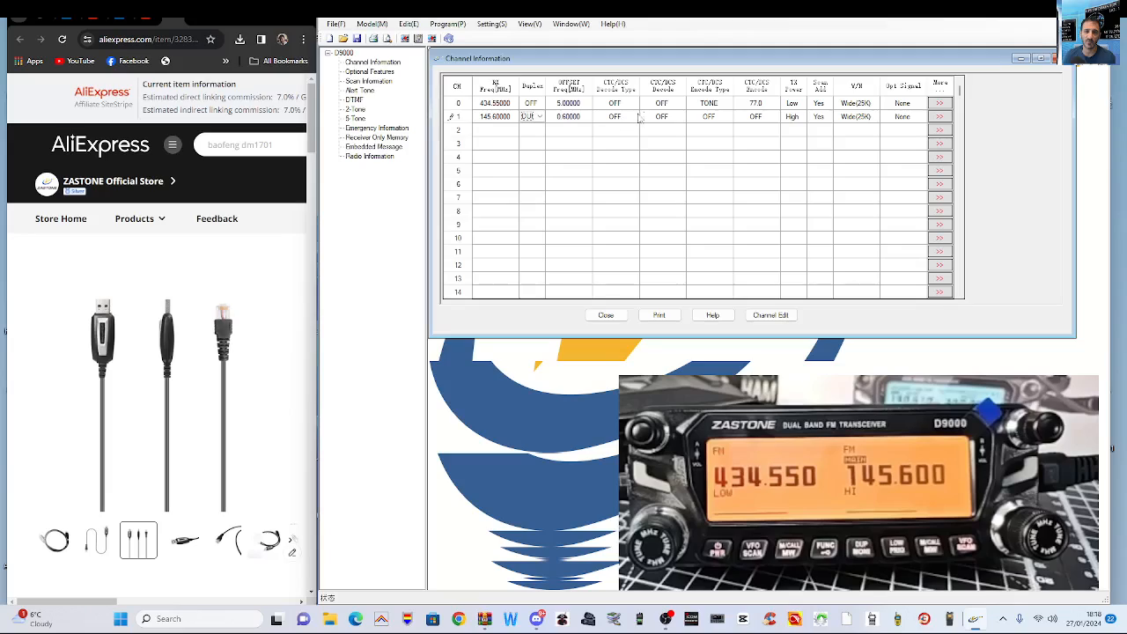
Try to set channel 1's CTC/DCS encode tone to 94.8, keeping its TX power High
{"action": "left_click", "coordinate": [757, 118]}
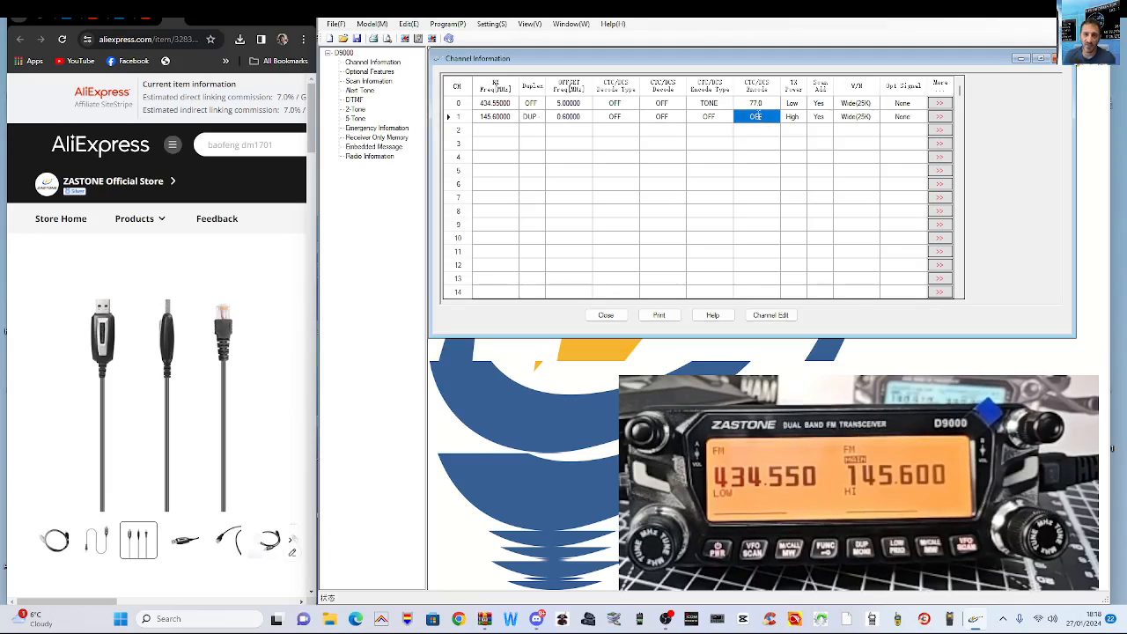
{"action": "left_click", "coordinate": [757, 116]}
{"action": "left_click", "coordinate": [774, 118]}
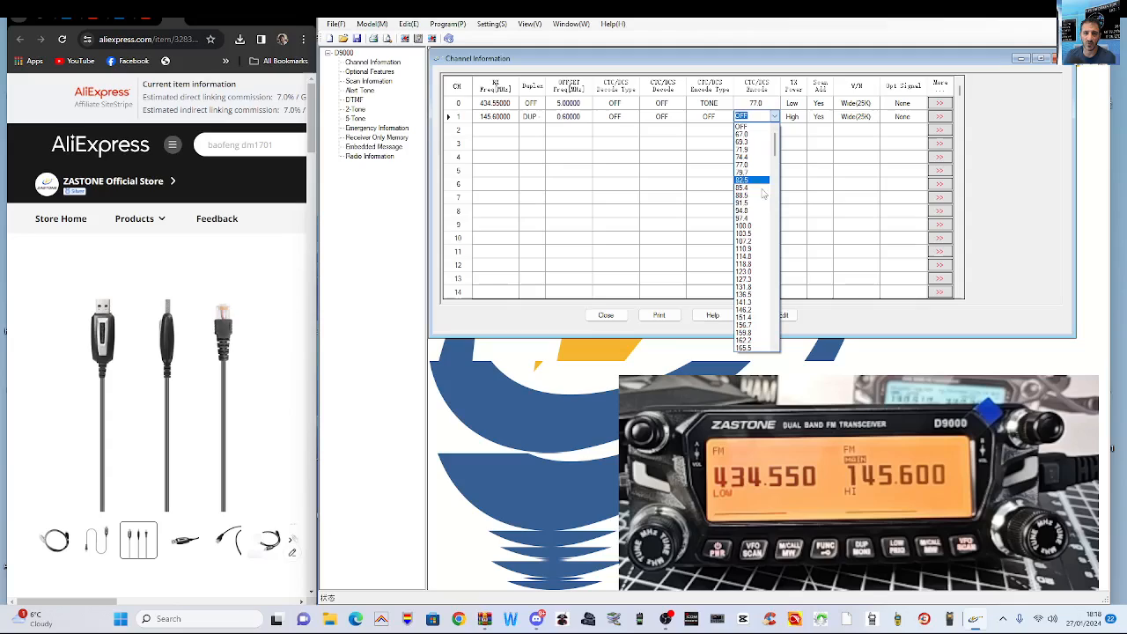
{"action": "left_click", "coordinate": [755, 216]}
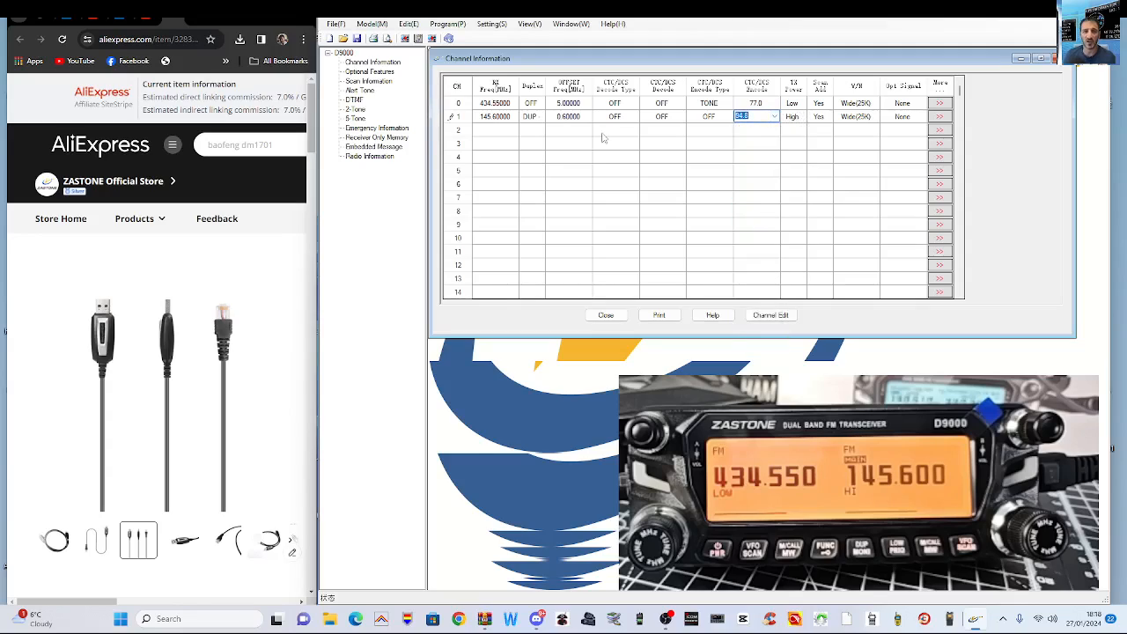
{"action": "left_click", "coordinate": [792, 118]}
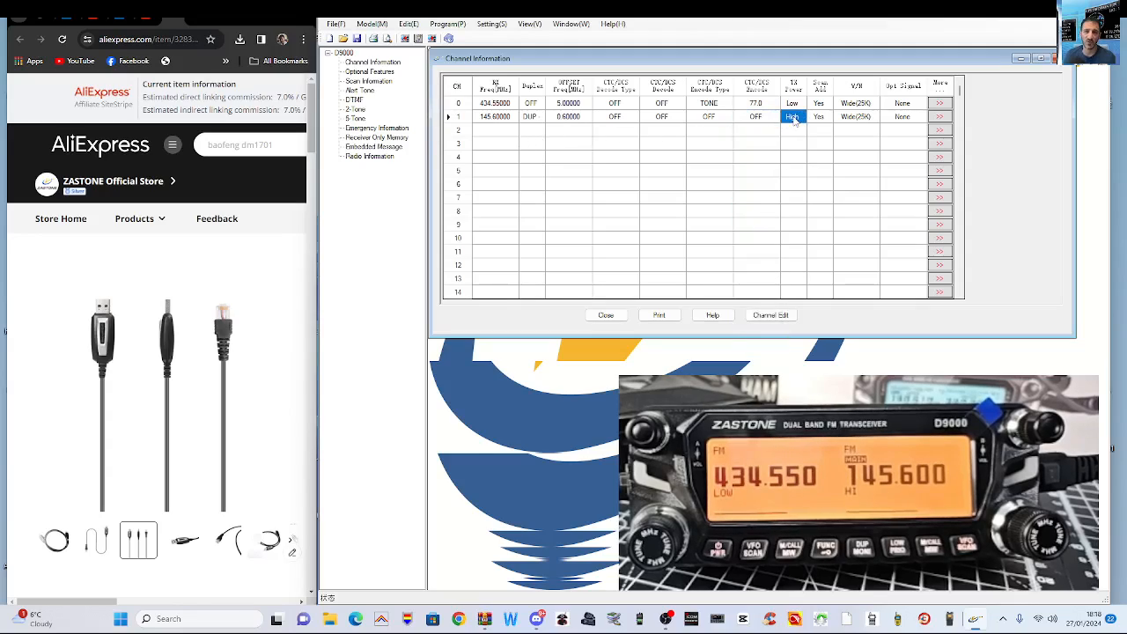
{"action": "left_click", "coordinate": [795, 120]}
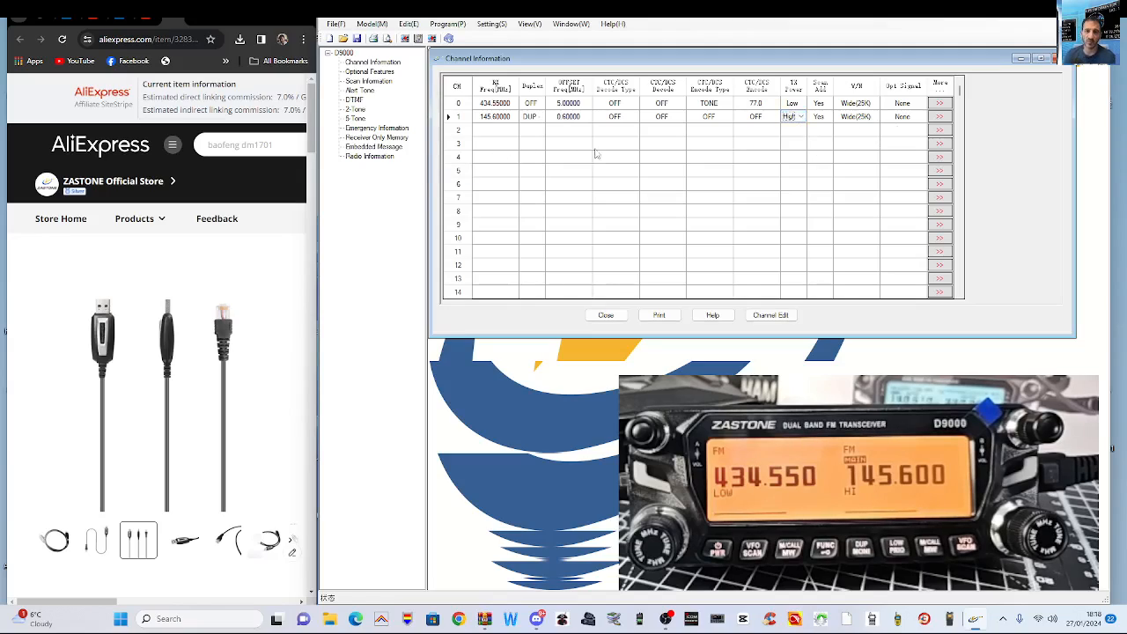
Turn off Squelch Tail in channel 1's detailed settings, keeping the bandwidth at Wide(25K), and close them
{"action": "left_click", "coordinate": [941, 117]}
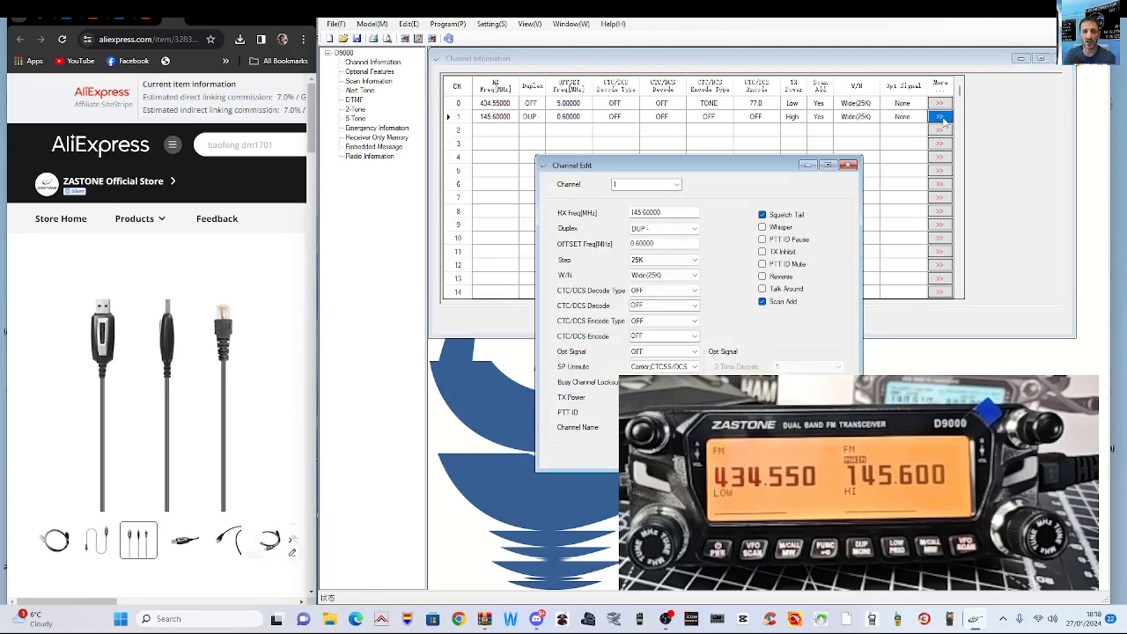
{"action": "left_click_drag", "start_coordinate": [729, 170], "coordinate": [728, 146]}
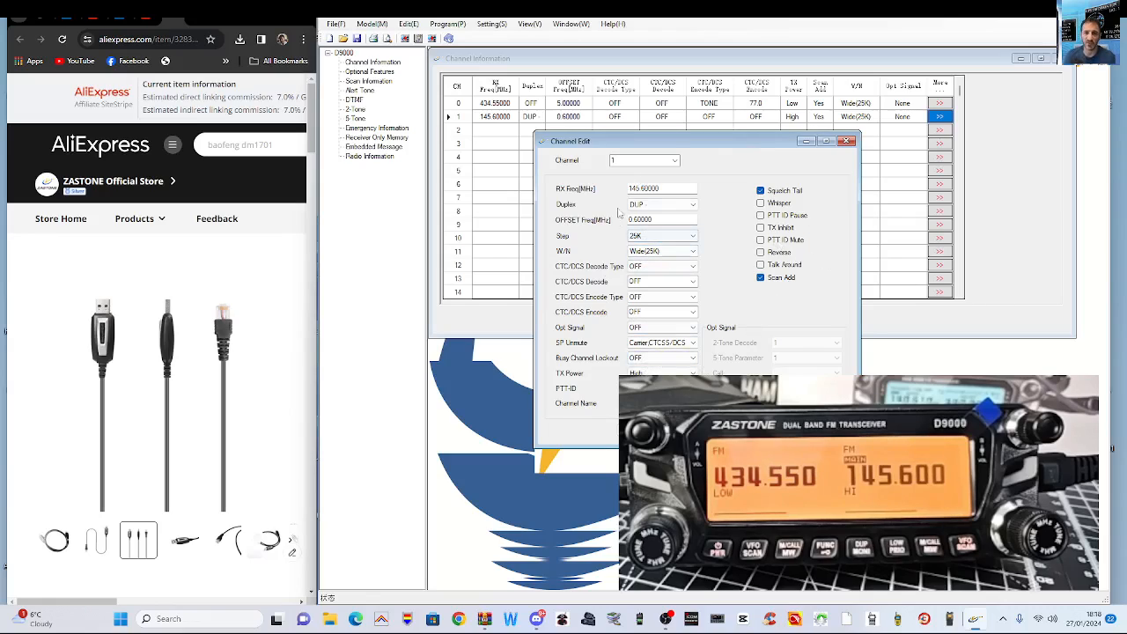
{"action": "left_click", "coordinate": [692, 253]}
{"action": "left_click", "coordinate": [692, 253]}
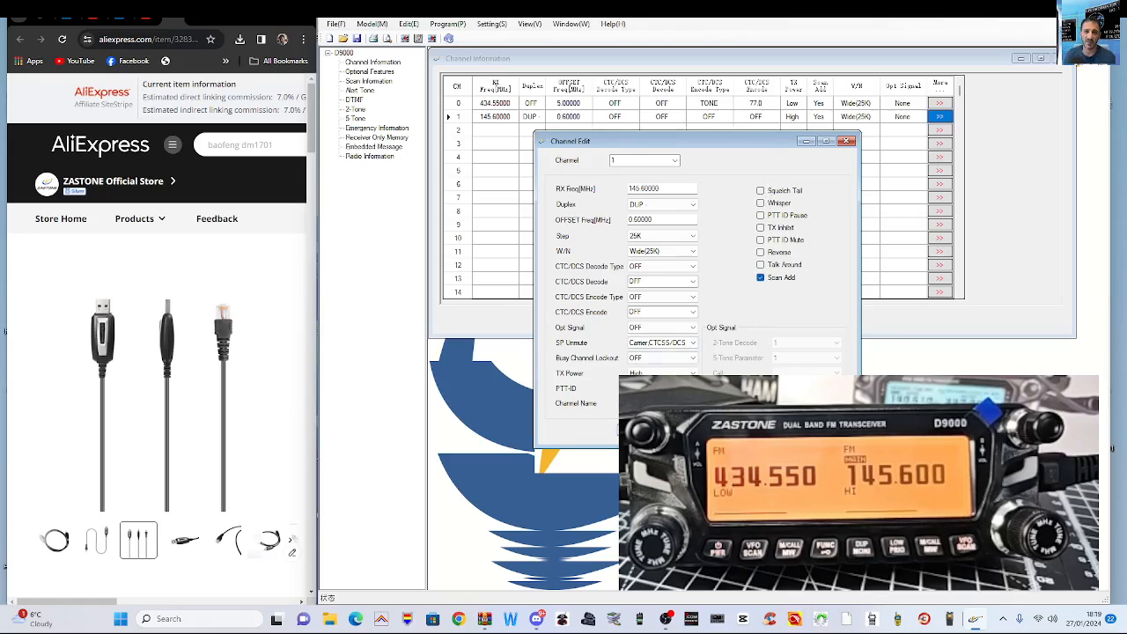
{"action": "left_click", "coordinate": [640, 429]}
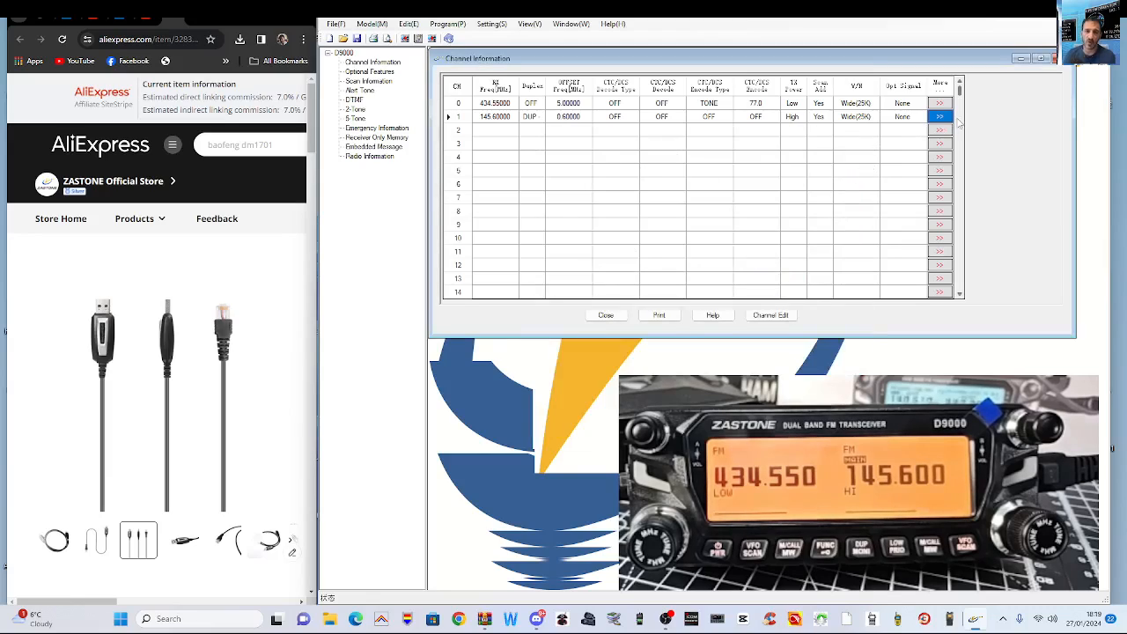
Turn off Squelch Tail for channel 0 and name the channel HUBNET in its detailed settings
{"action": "left_click", "coordinate": [942, 104]}
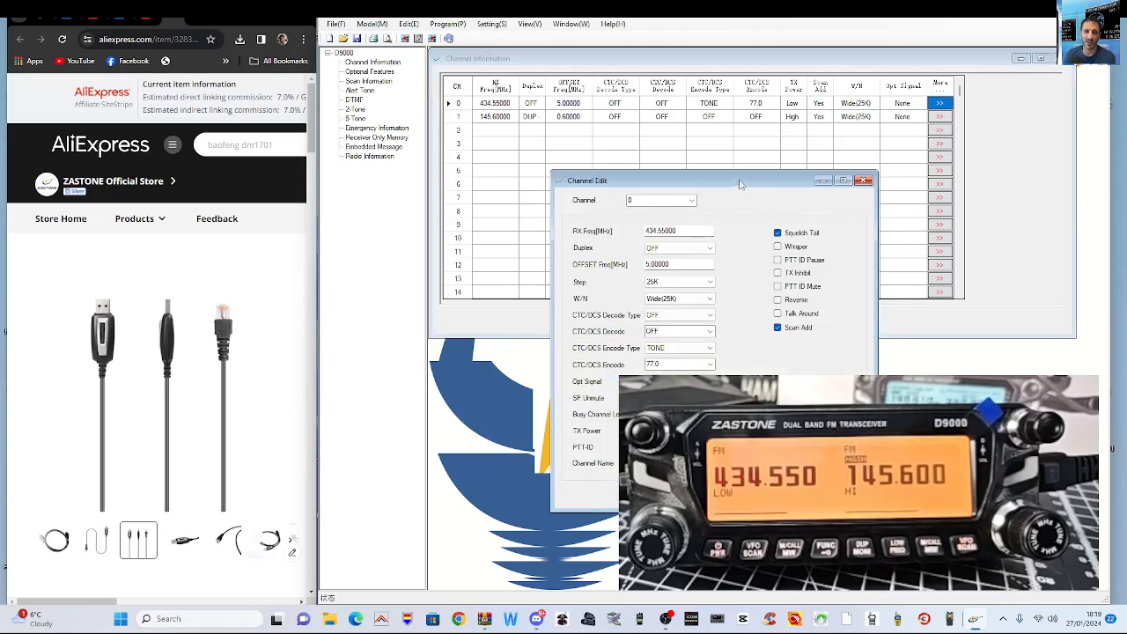
{"action": "left_click_drag", "start_coordinate": [739, 178], "coordinate": [620, 63]}
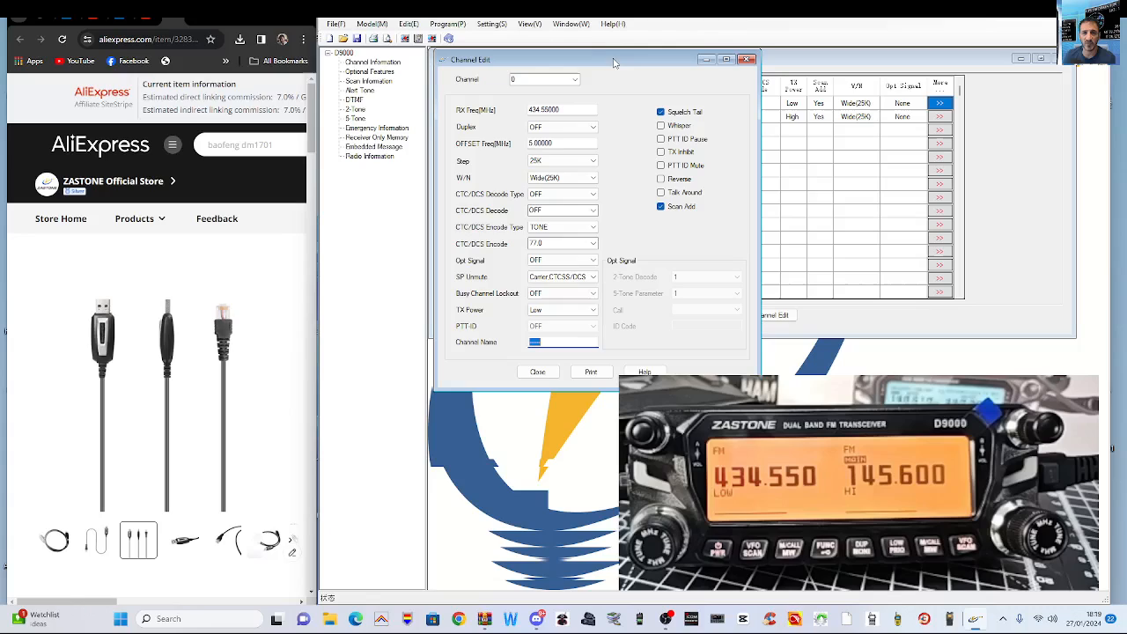
{"action": "left_click", "coordinate": [661, 112]}
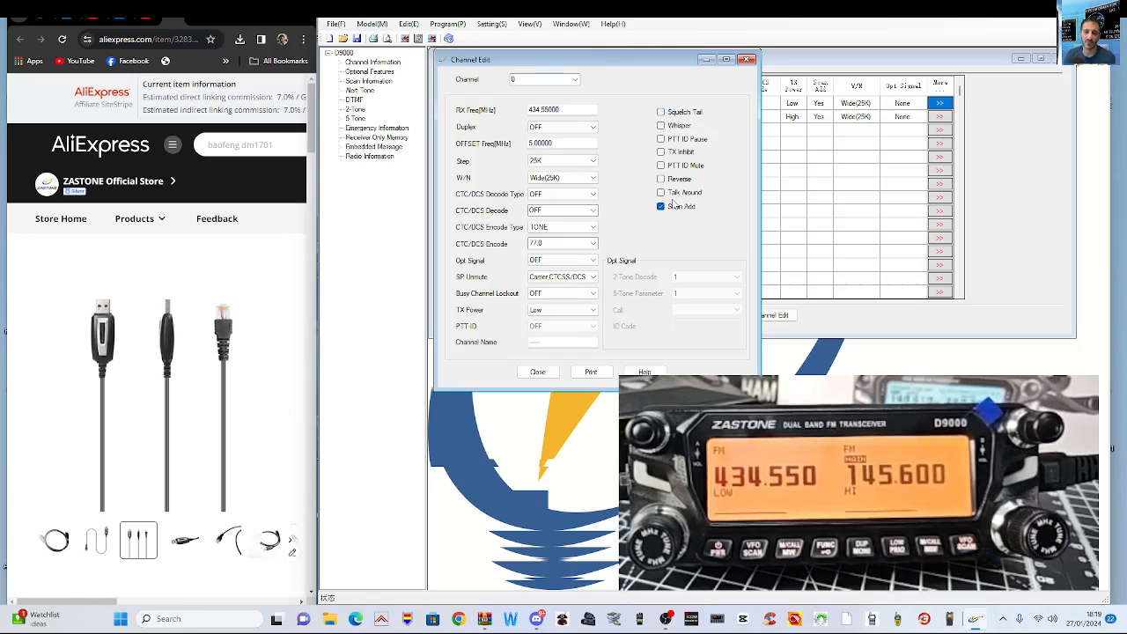
{"action": "double_click", "coordinate": [554, 343]}
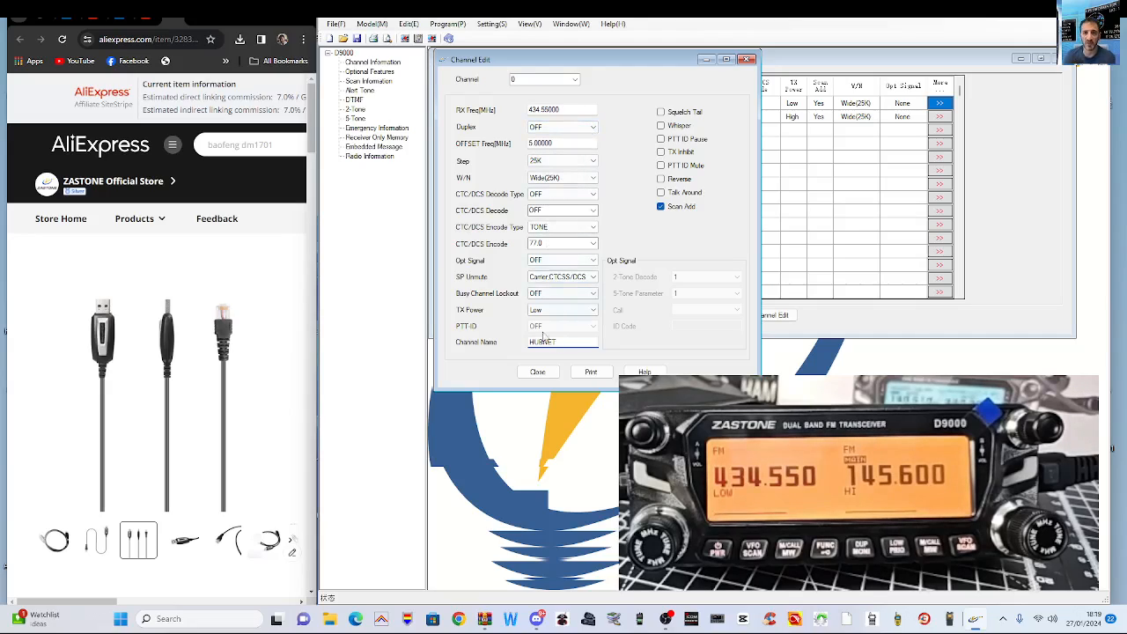
{"action": "left_click", "coordinate": [539, 373]}
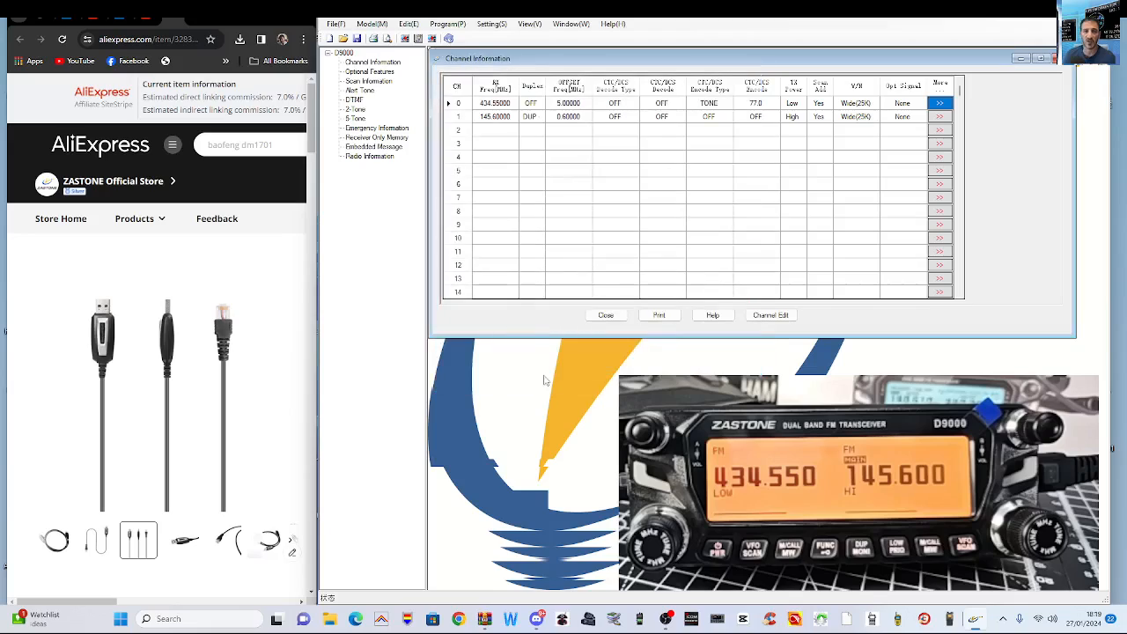
Enter 430.925 MHz as channel 2's receive frequency and set its duplex to DUP +
{"action": "left_click", "coordinate": [493, 129]}
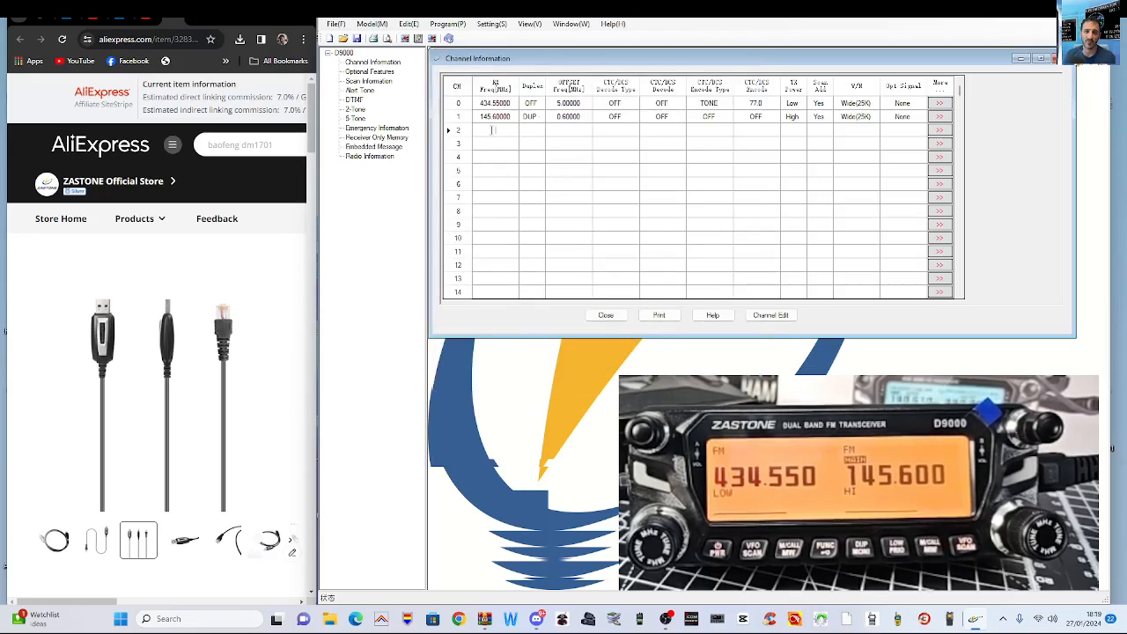
{"action": "type", "text": "30.925"}
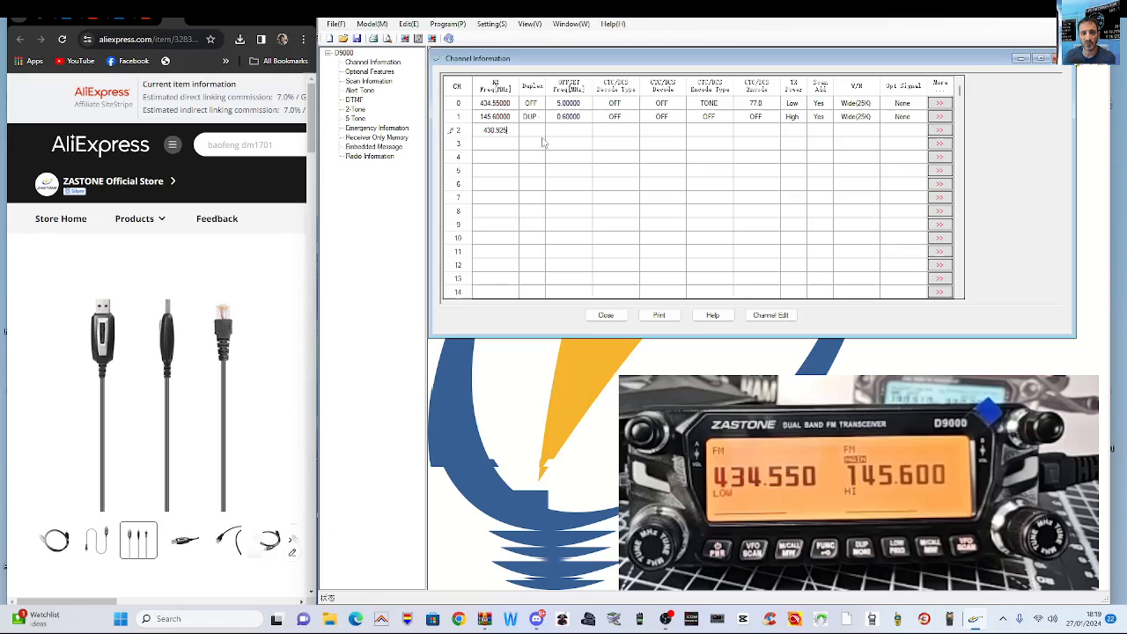
{"action": "left_click", "coordinate": [540, 130]}
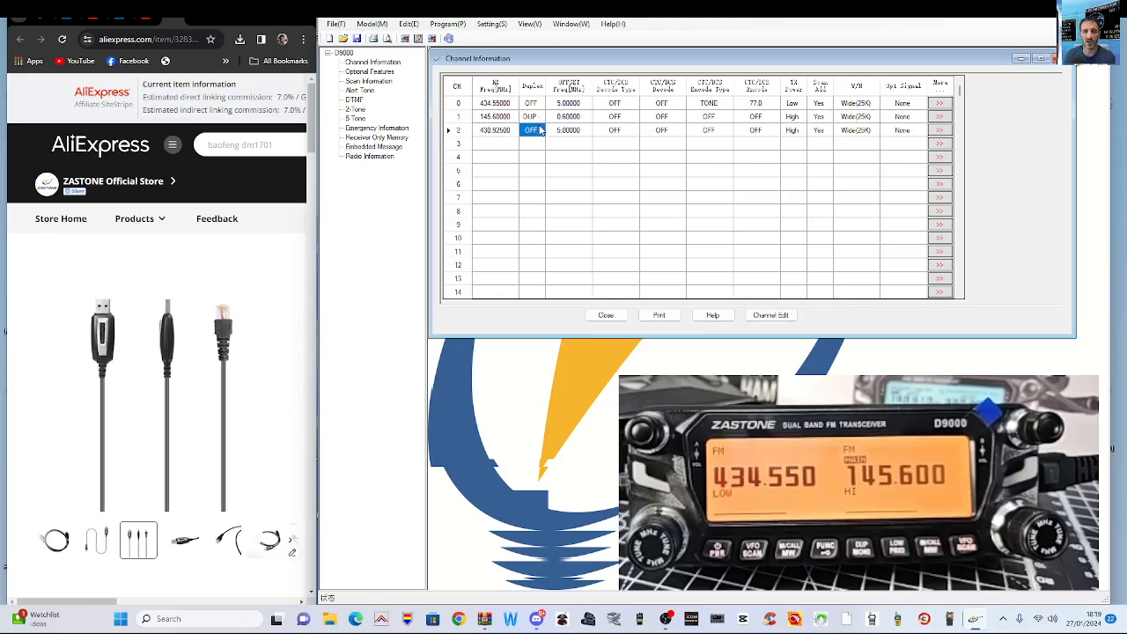
{"action": "left_click", "coordinate": [540, 130]}
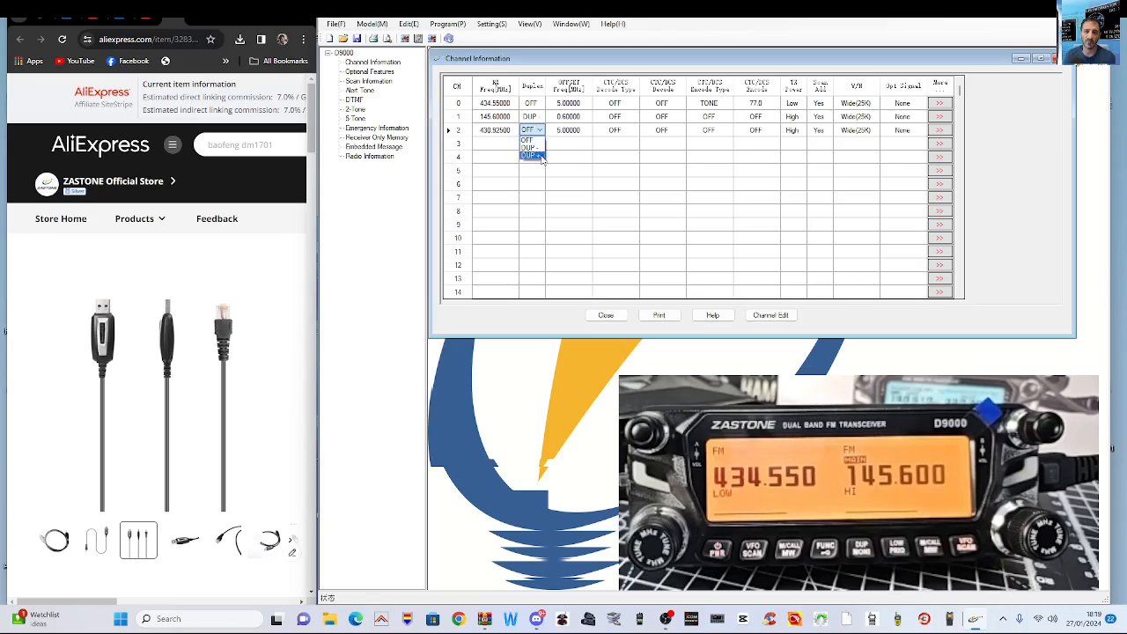
{"action": "left_click", "coordinate": [534, 143]}
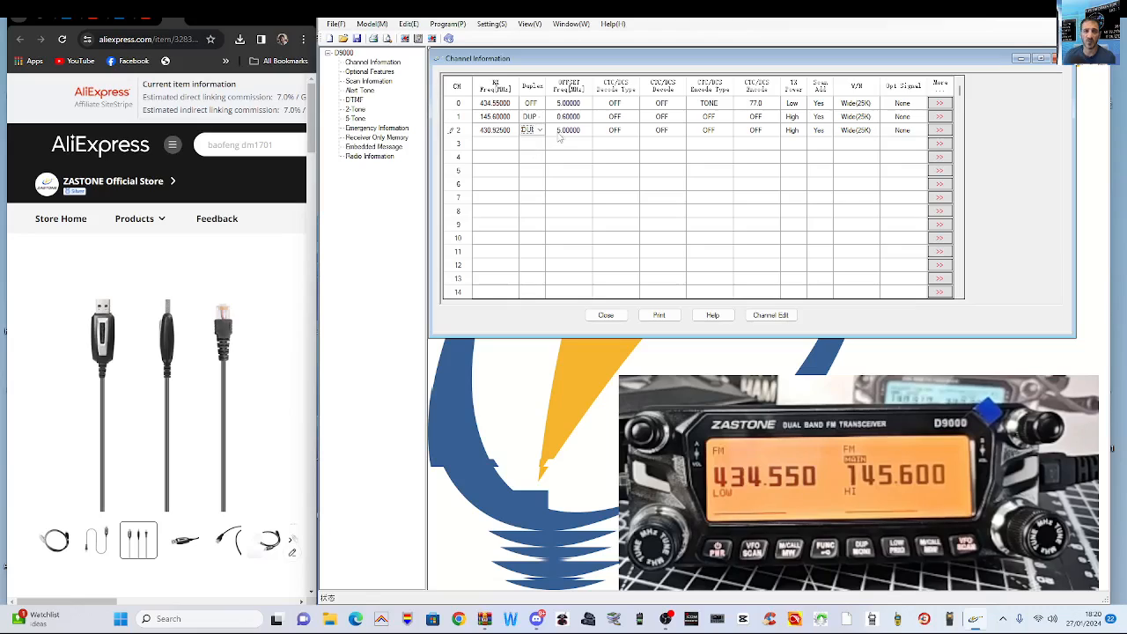
Set channel 2's offset frequency to 7.600 MHz
{"action": "left_click", "coordinate": [560, 134]}
{"action": "left_click", "coordinate": [561, 134]}
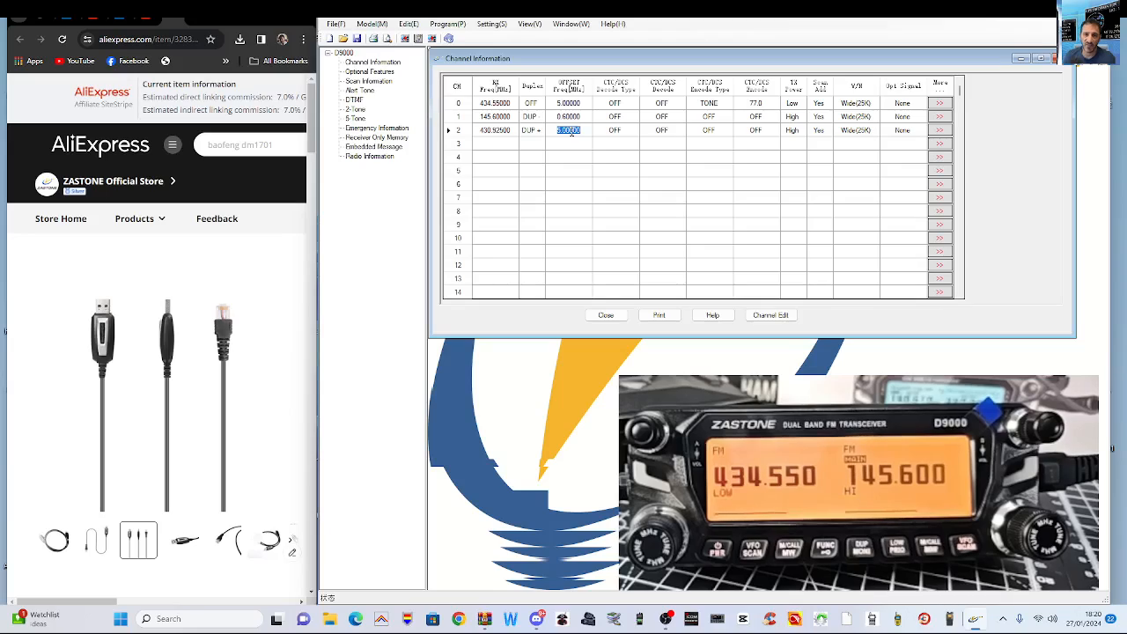
{"action": "type", "text": "7"}
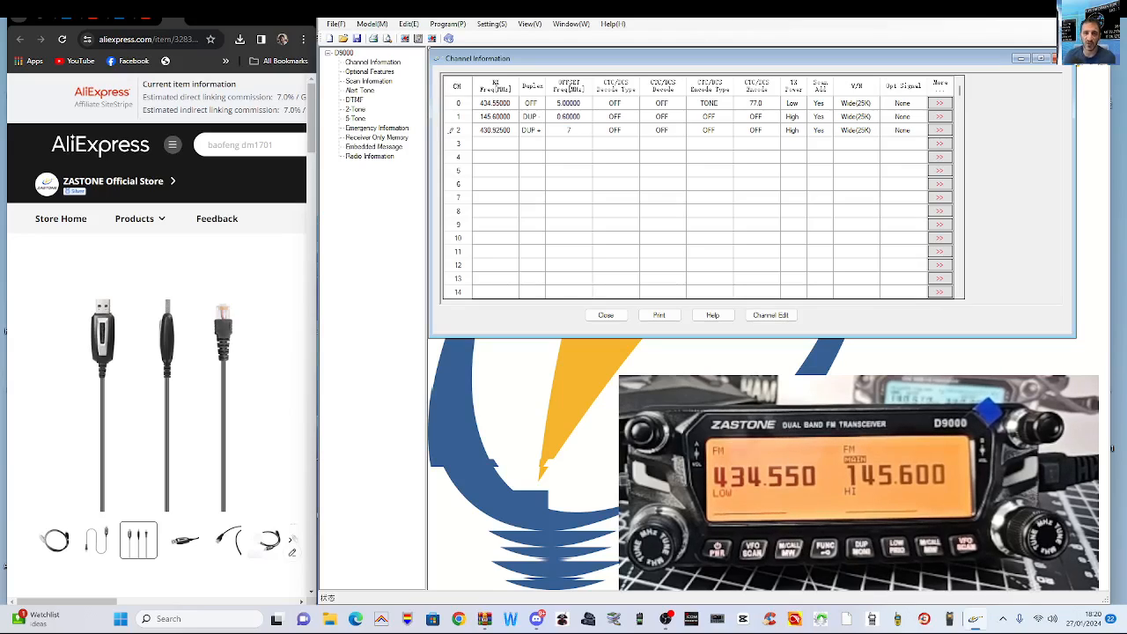
{"action": "type", "text": ".600"}
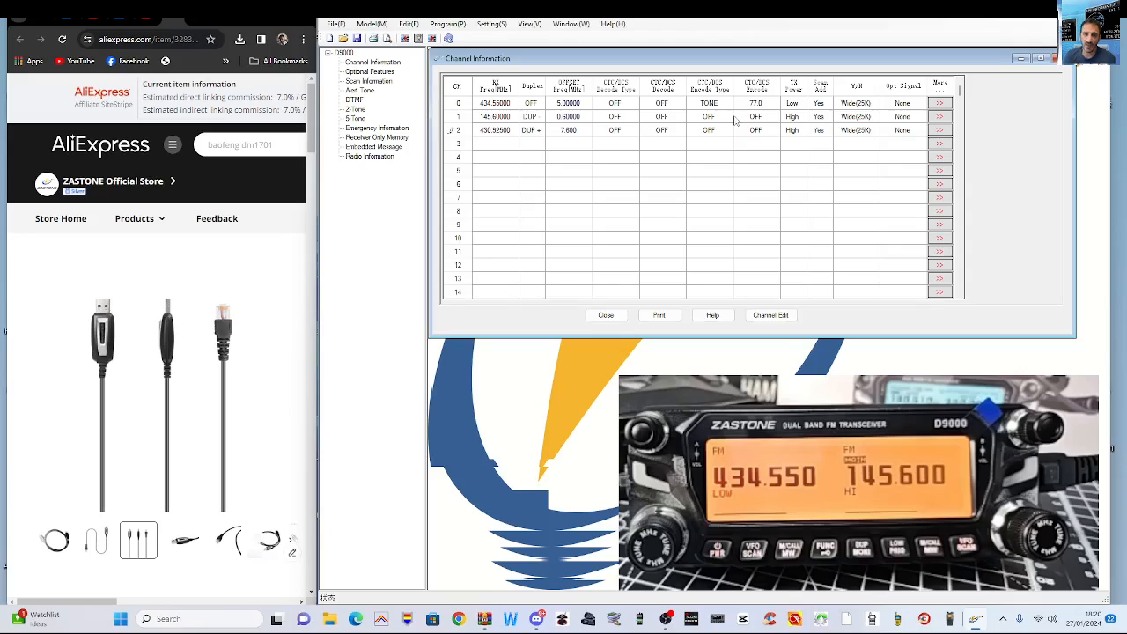
Try to set channel 2's CTC/DCS encode tone to 77.0
{"action": "left_click", "coordinate": [767, 131]}
{"action": "left_click", "coordinate": [766, 130]}
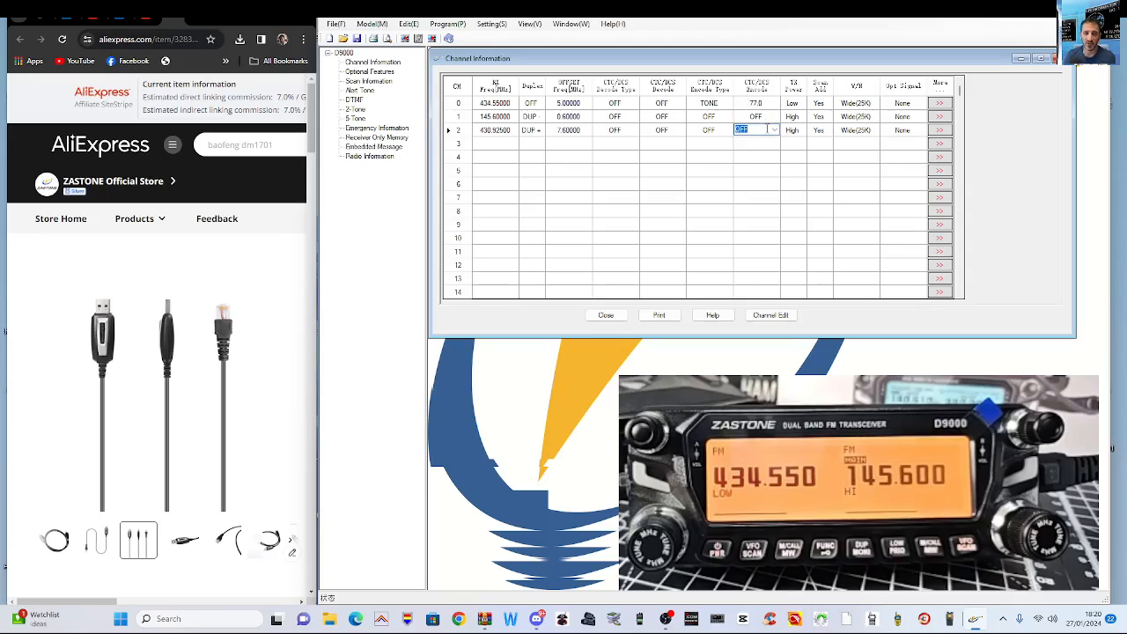
{"action": "left_click", "coordinate": [773, 130]}
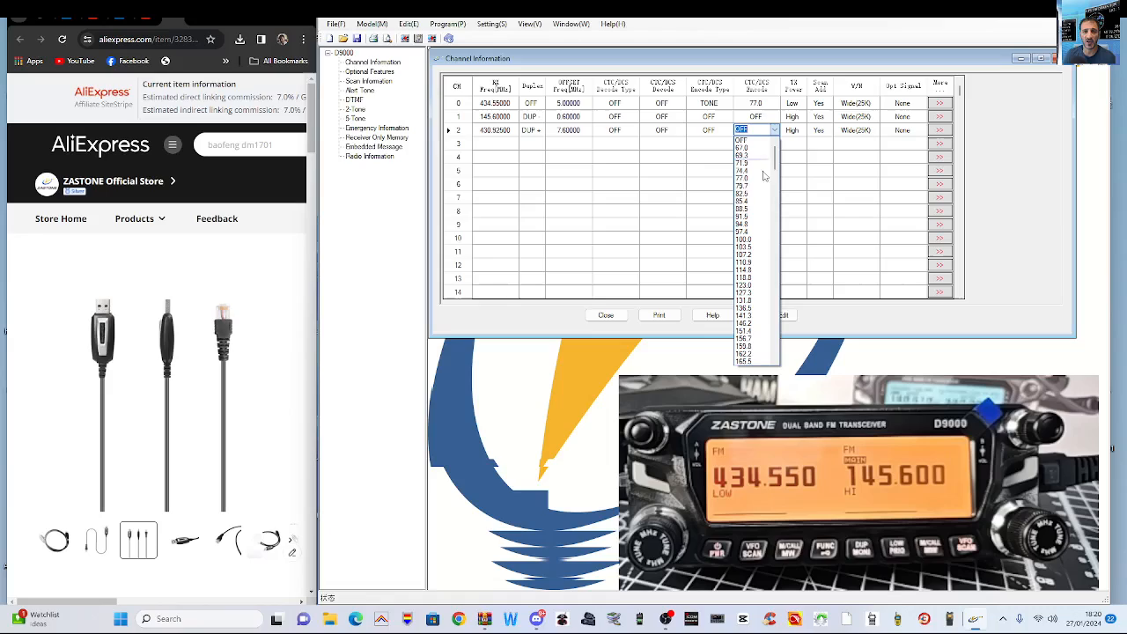
{"action": "left_click", "coordinate": [752, 179]}
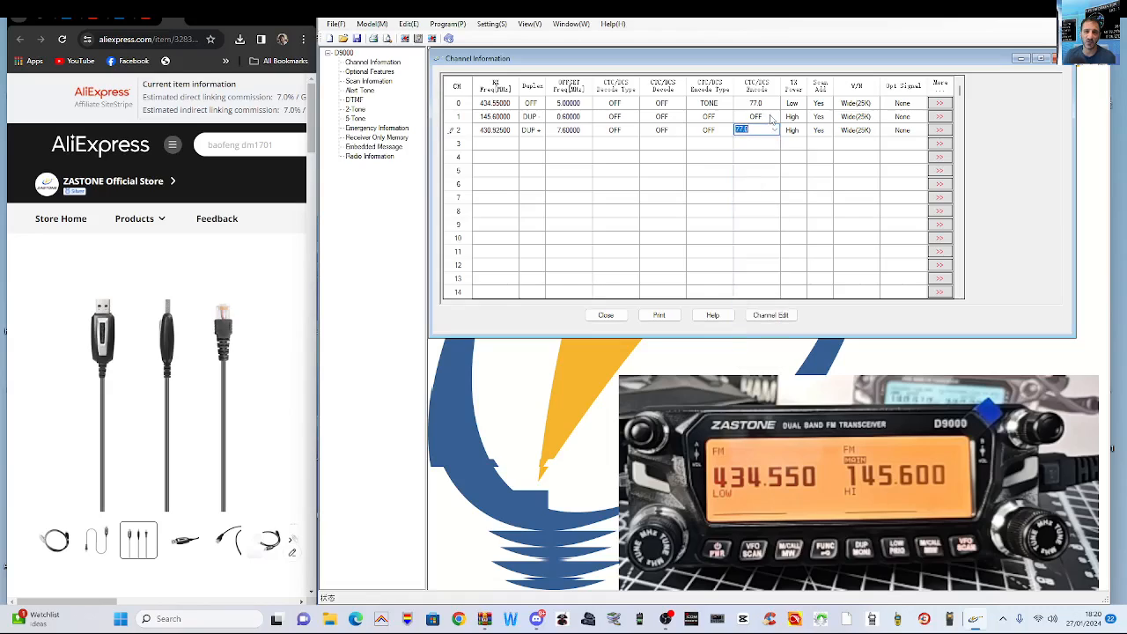
Try to set channel 1's CTC/DCS encode tone to 94.8 while its encode type is OFF
{"action": "left_click", "coordinate": [770, 118]}
{"action": "left_click", "coordinate": [771, 118]}
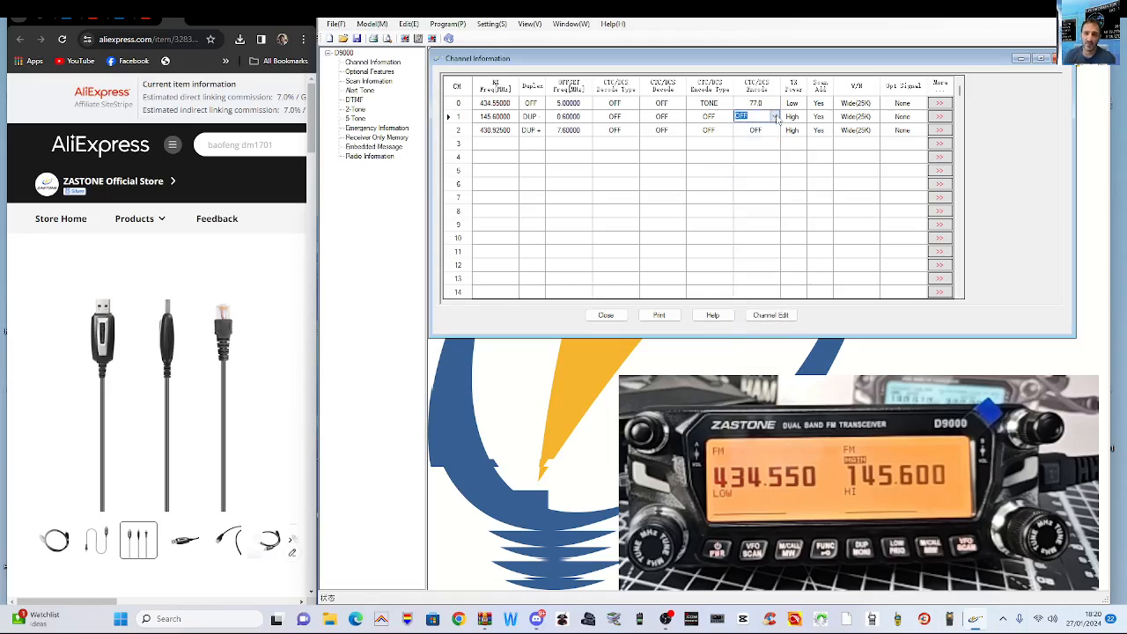
{"action": "left_click", "coordinate": [774, 117]}
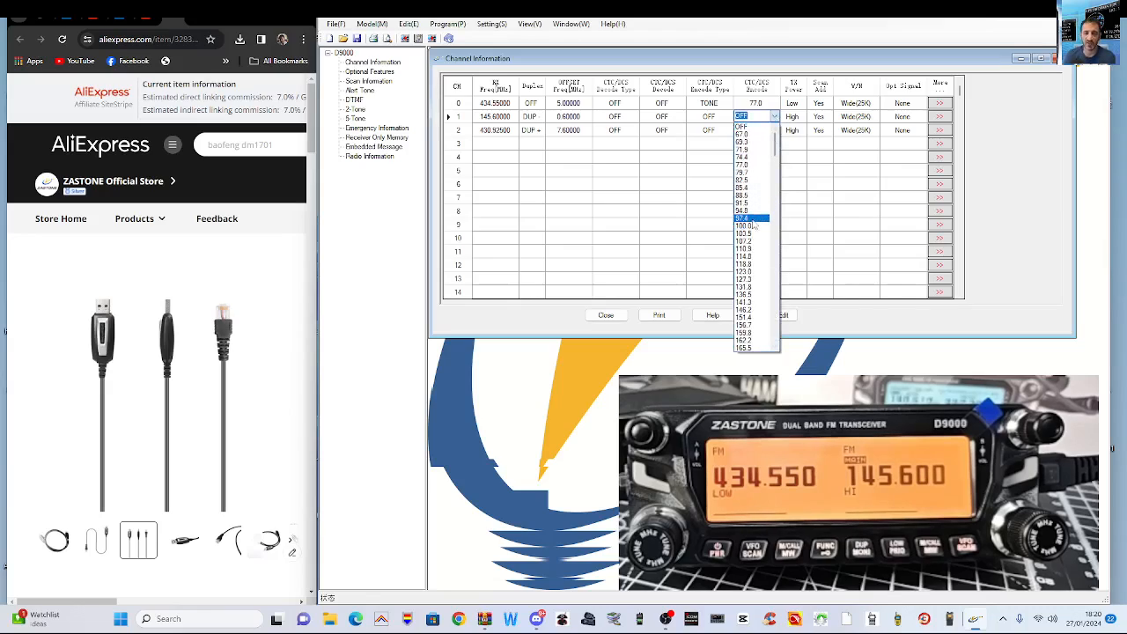
{"action": "left_click", "coordinate": [752, 213]}
{"action": "left_click", "coordinate": [767, 132]}
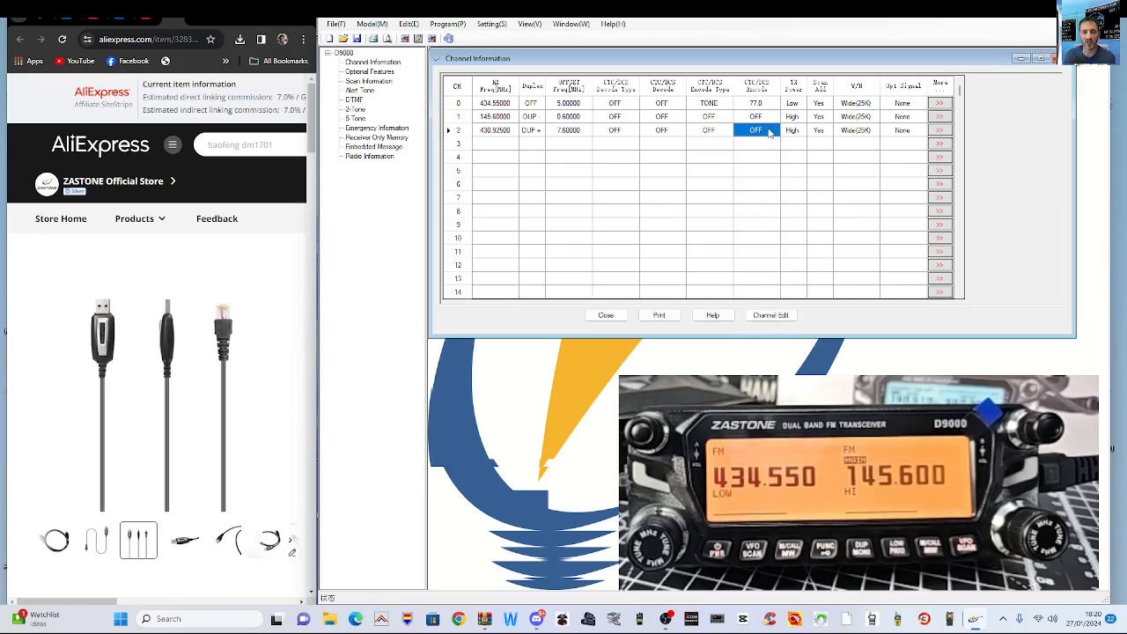
{"action": "left_click", "coordinate": [767, 121]}
{"action": "left_click", "coordinate": [768, 125]}
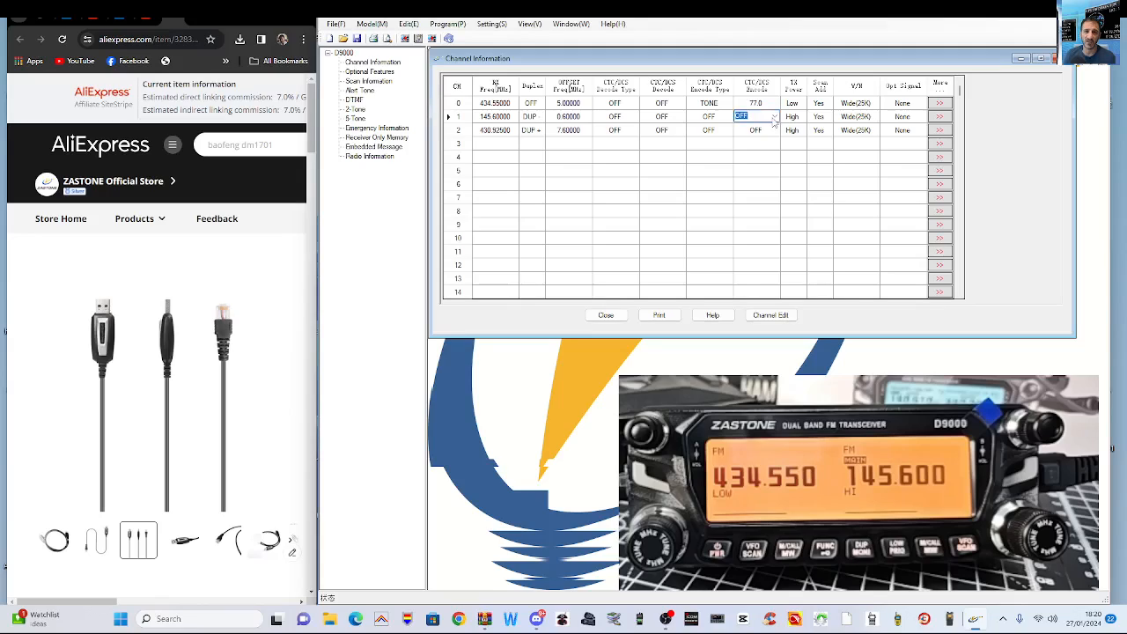
{"action": "left_click", "coordinate": [773, 120]}
{"action": "left_click", "coordinate": [762, 208]}
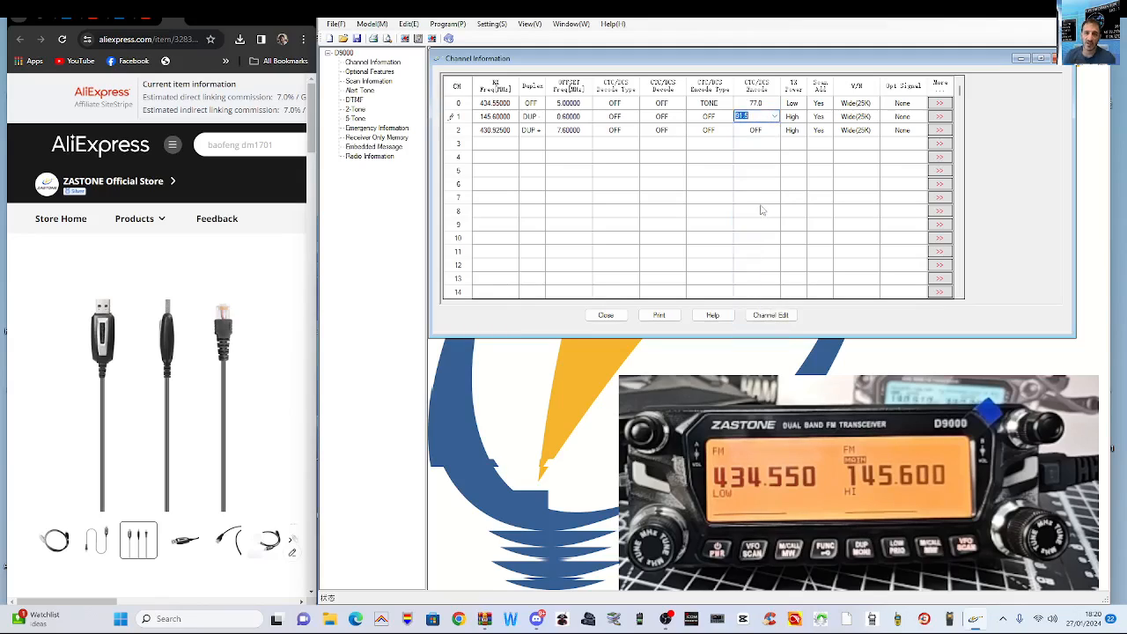
{"action": "left_click", "coordinate": [773, 116]}
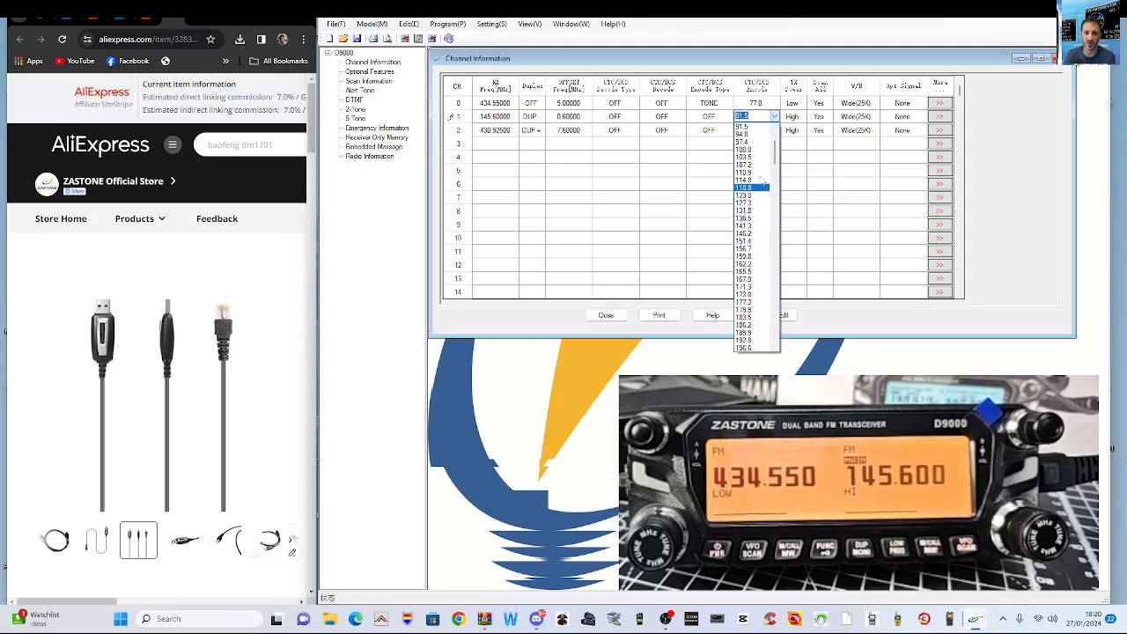
{"action": "left_click", "coordinate": [758, 135]}
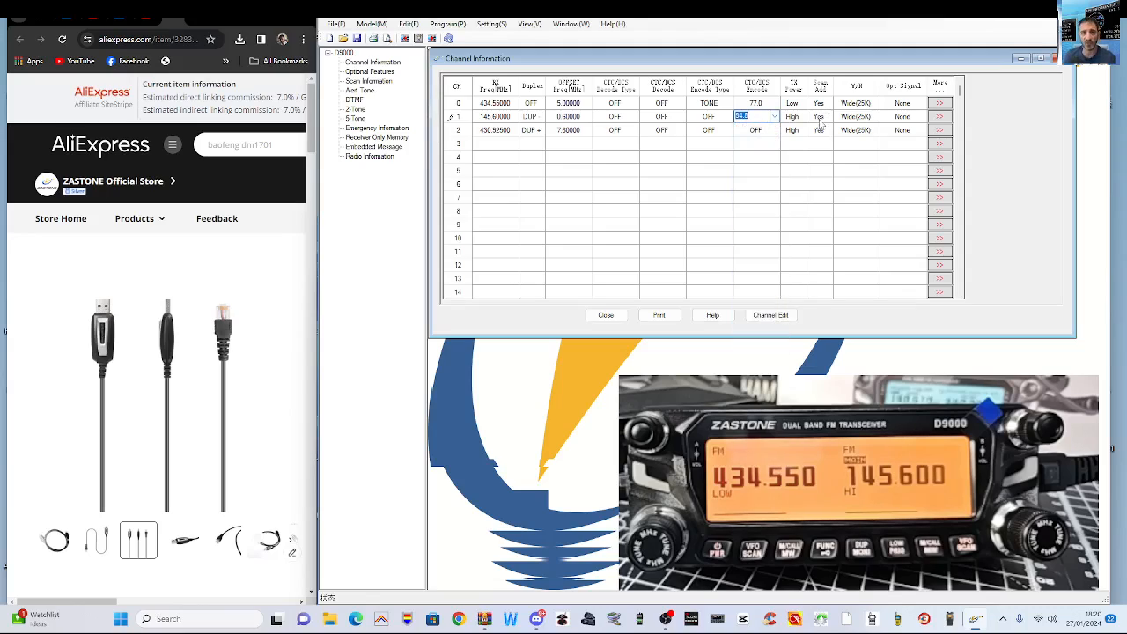
{"action": "left_click", "coordinate": [797, 119]}
{"action": "left_click", "coordinate": [765, 118]}
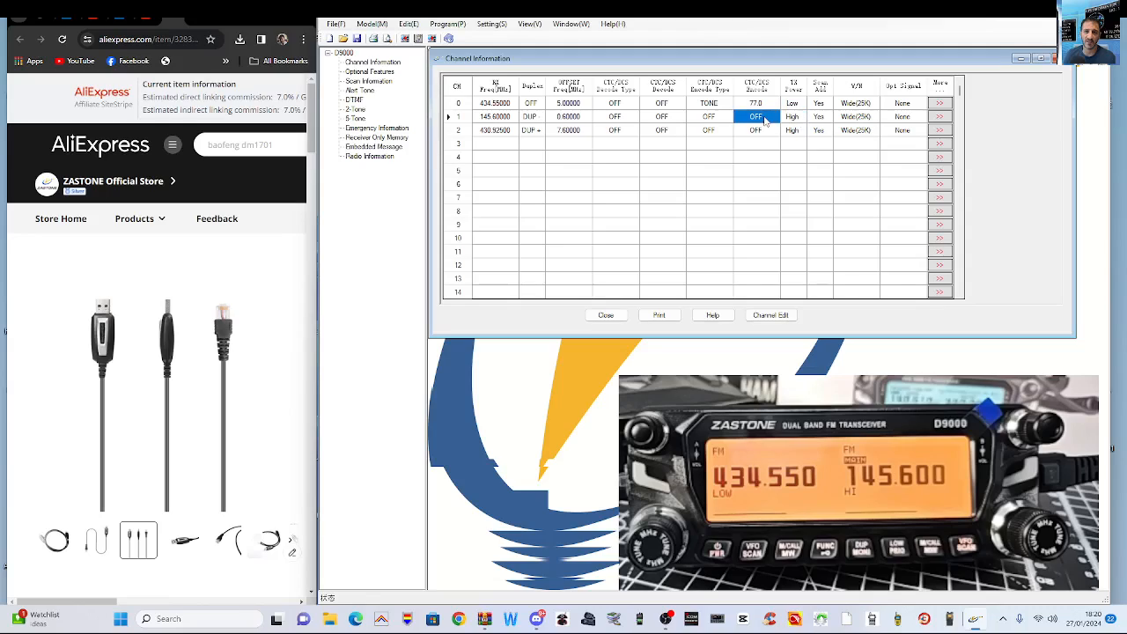
Check the CTC/DCS encode options in channel 1's detailed settings and close them
{"action": "left_click", "coordinate": [764, 117]}
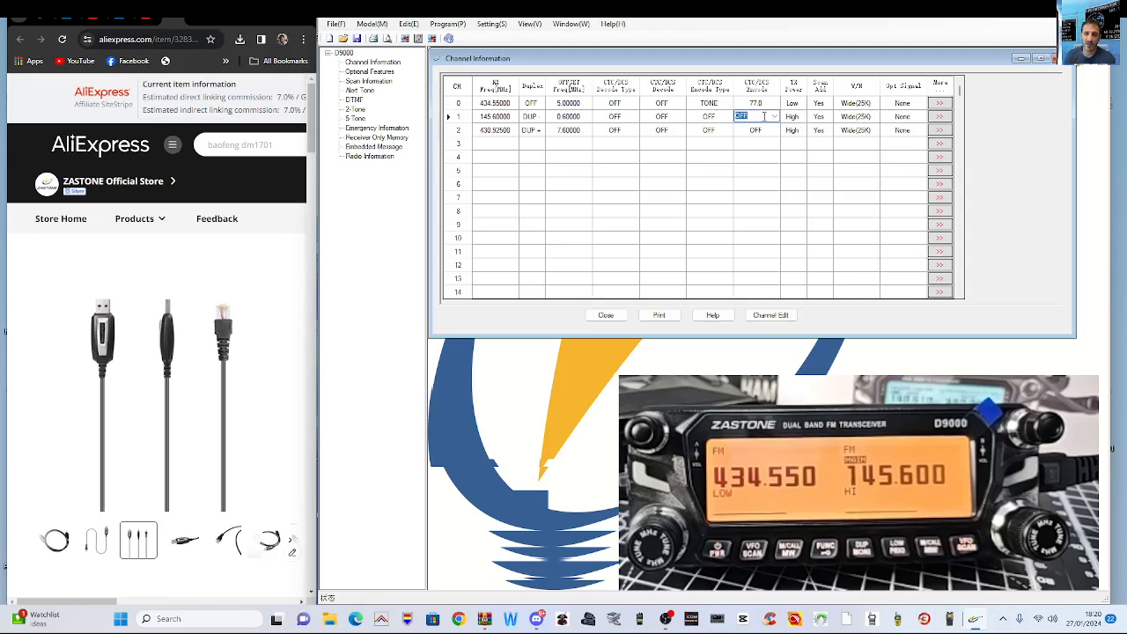
{"action": "left_click", "coordinate": [592, 373]}
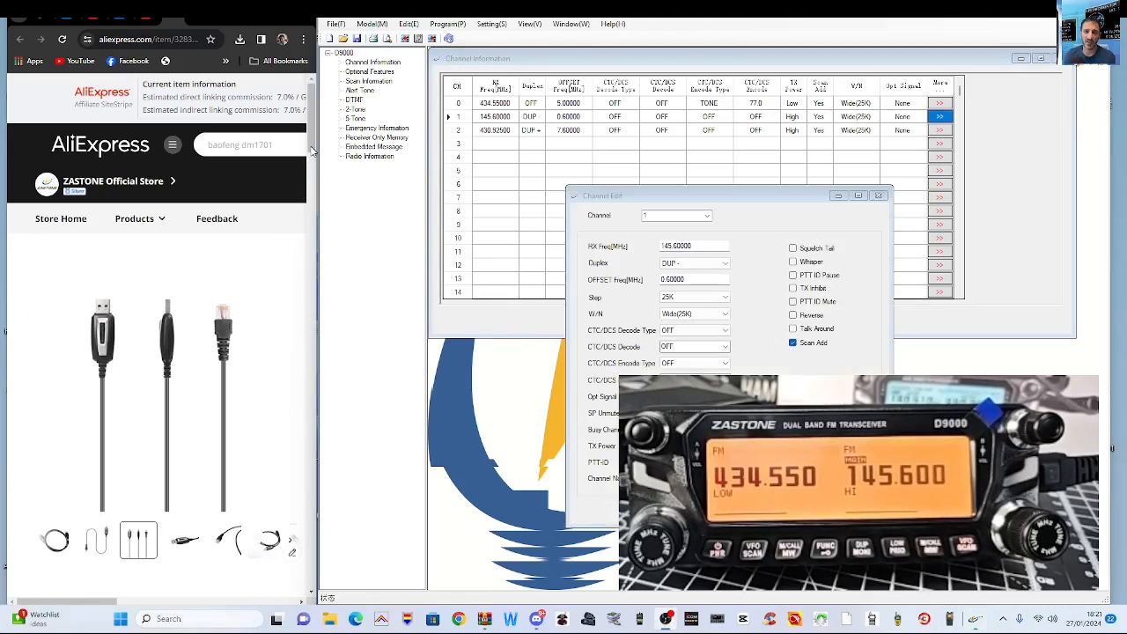
{"action": "left_click", "coordinate": [878, 194]}
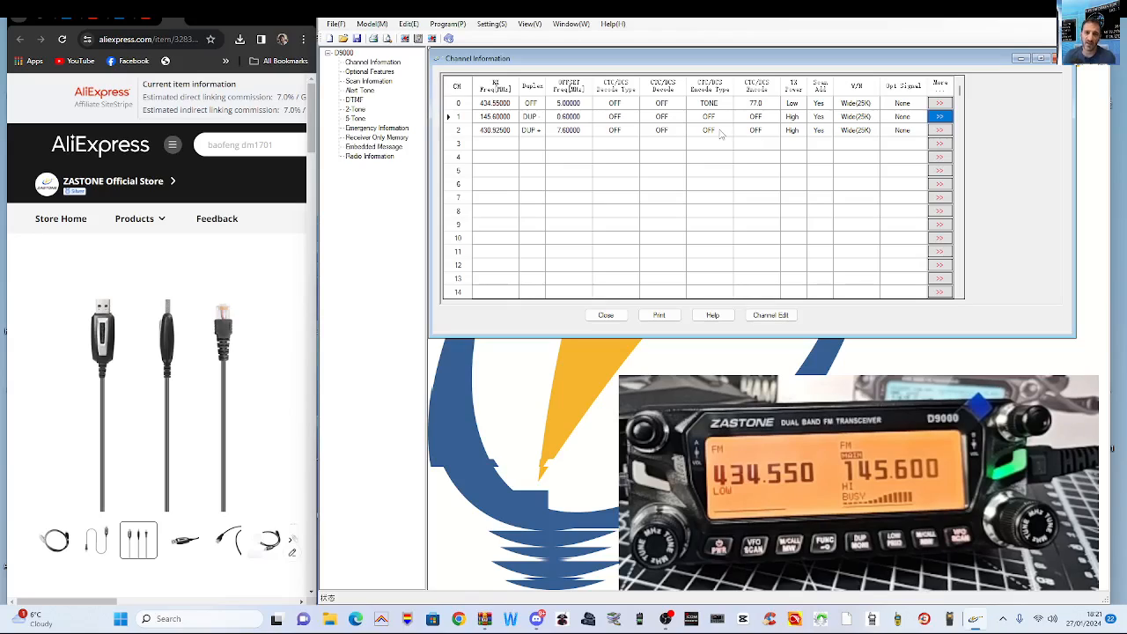
Set the CTC/DCS encode type to TONE for channel 2 and for channel 1
{"action": "left_click", "coordinate": [721, 133]}
{"action": "left_click", "coordinate": [721, 133]}
{"action": "left_click", "coordinate": [721, 133]}
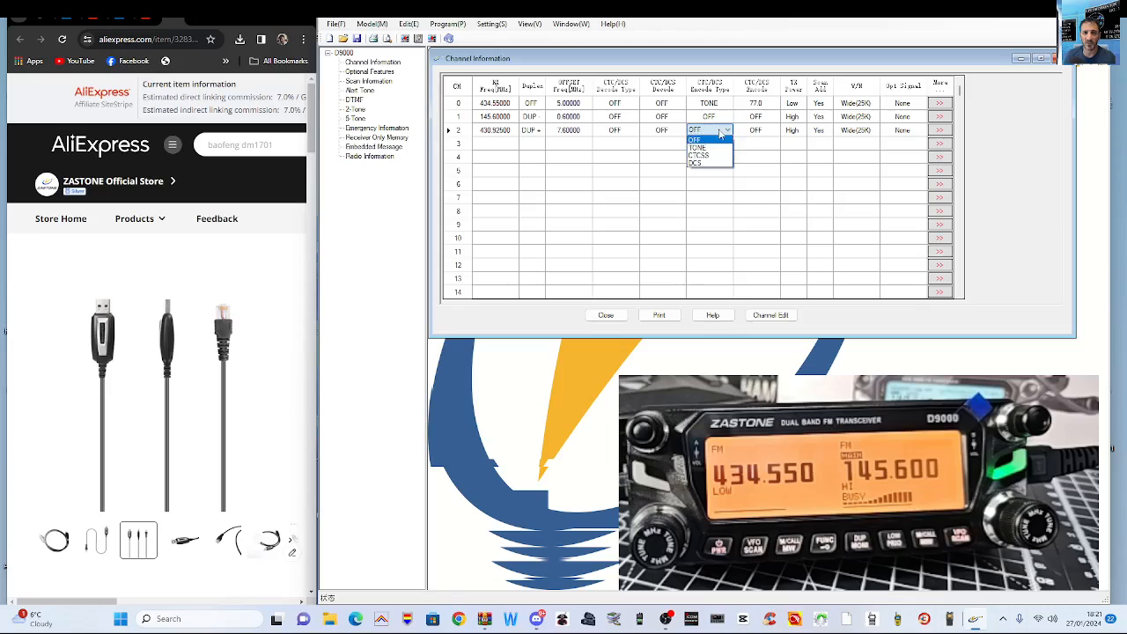
{"action": "left_click", "coordinate": [697, 147]}
{"action": "left_click", "coordinate": [722, 118]}
{"action": "left_click", "coordinate": [722, 118]}
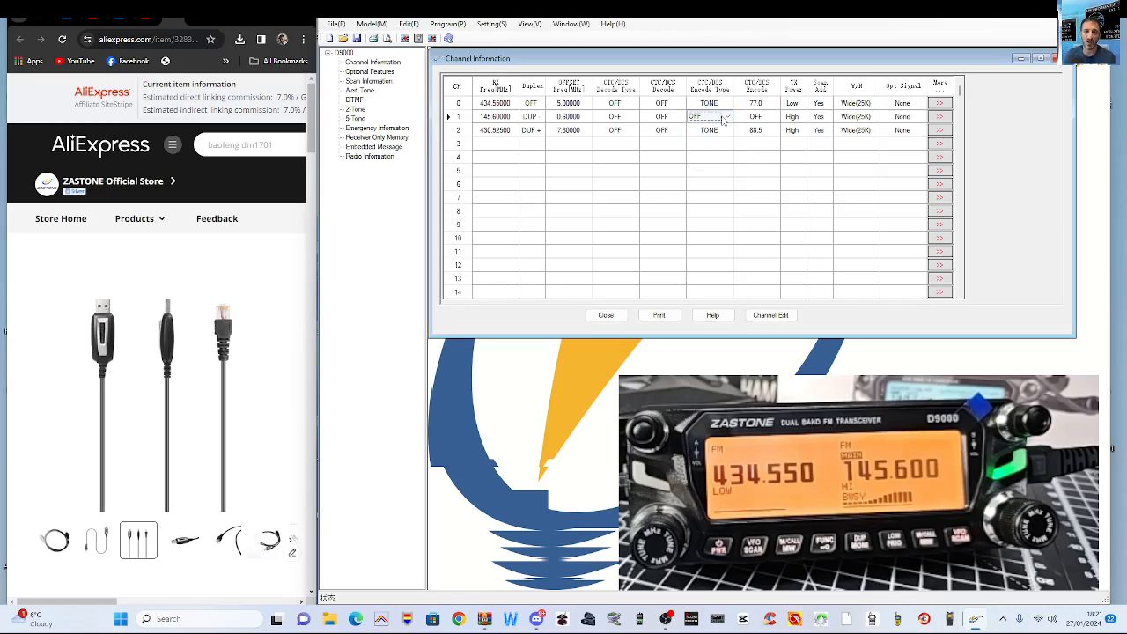
{"action": "left_click", "coordinate": [729, 118]}
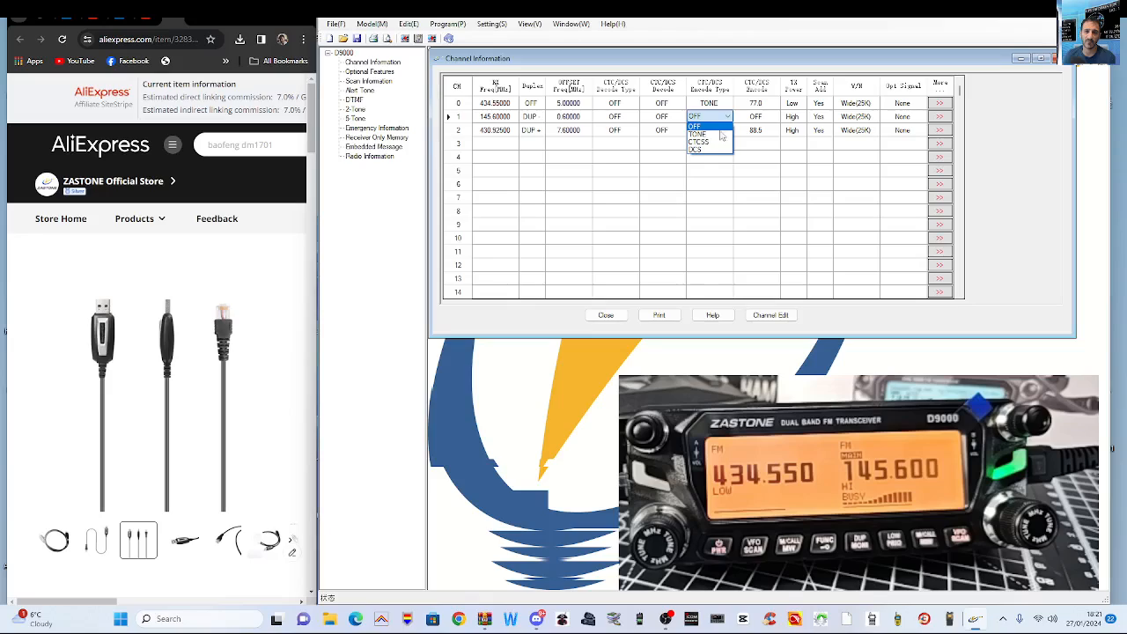
{"action": "left_click", "coordinate": [721, 134]}
Set channel 1's CTC/DCS encode tone to 94.8
{"action": "left_click", "coordinate": [768, 120]}
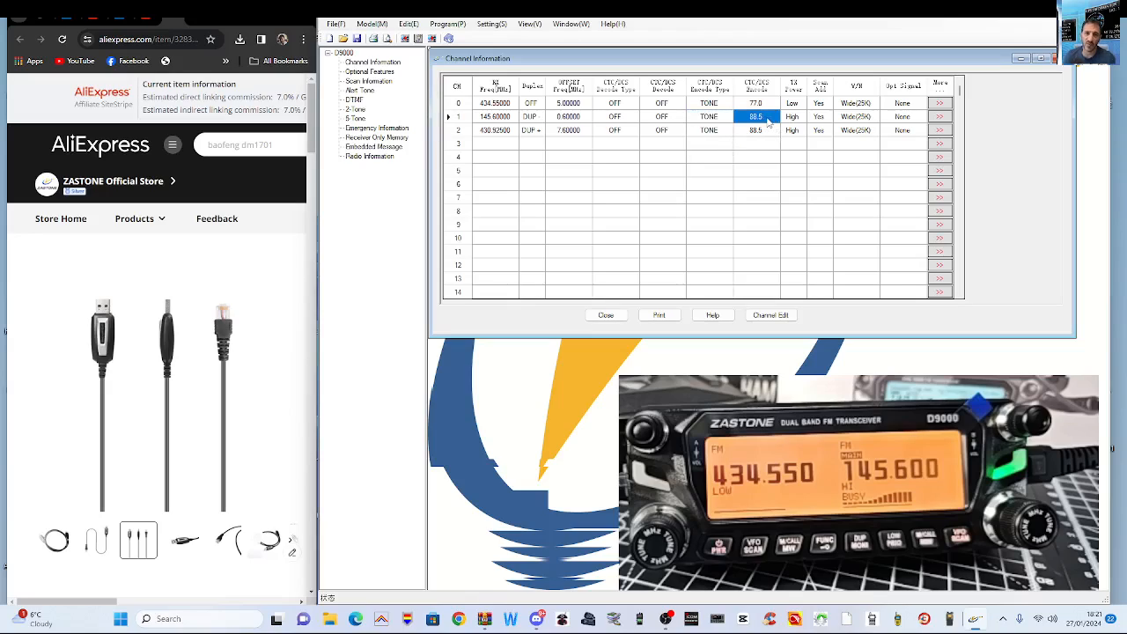
{"action": "left_click", "coordinate": [771, 118]}
{"action": "left_click", "coordinate": [773, 117]}
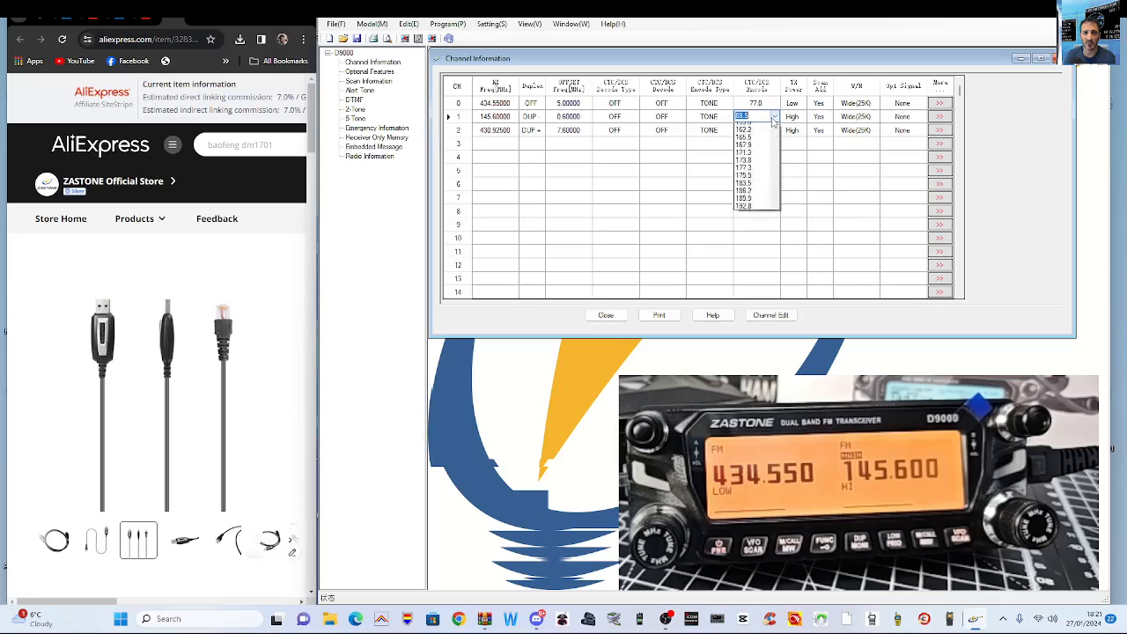
{"action": "left_click", "coordinate": [747, 143]}
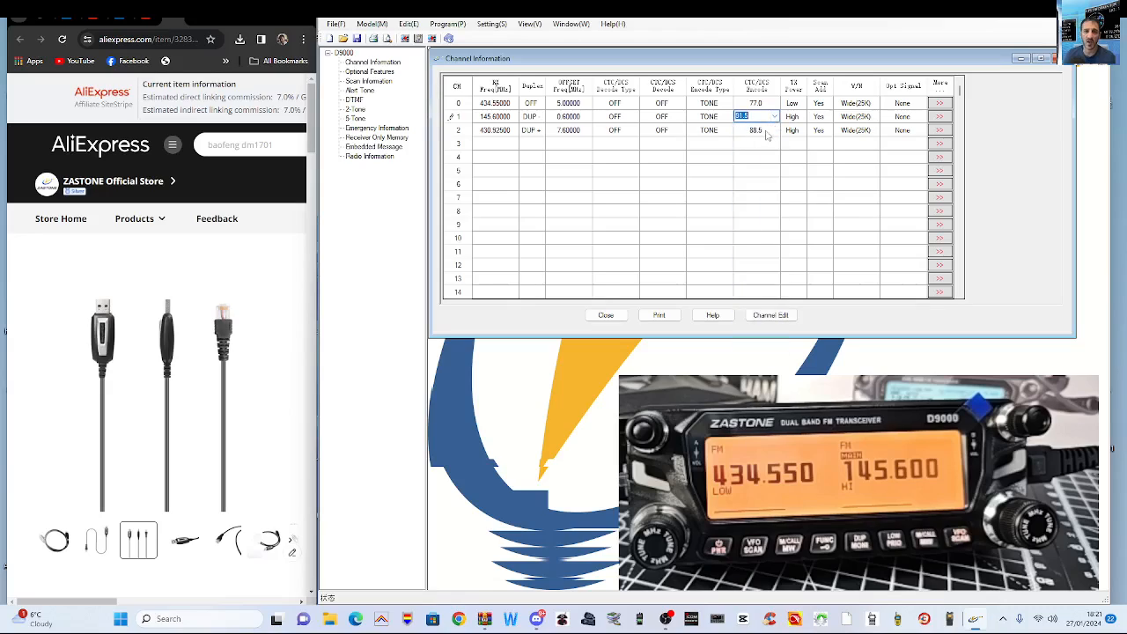
{"action": "left_click", "coordinate": [770, 132]}
{"action": "left_click", "coordinate": [772, 132]}
{"action": "left_click", "coordinate": [774, 120]}
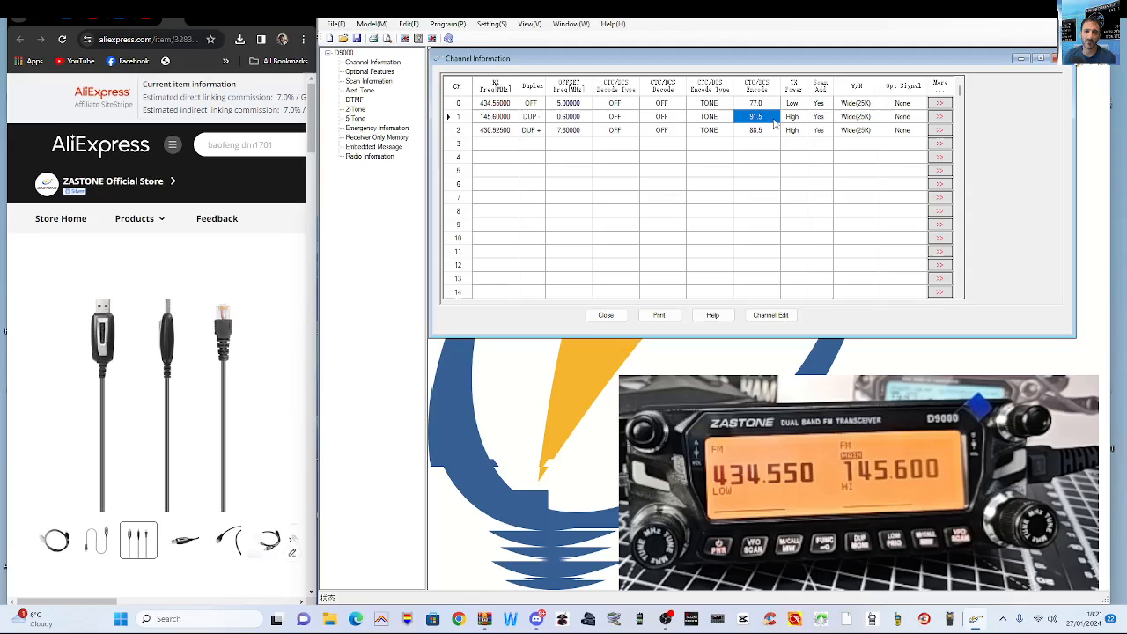
{"action": "left_click", "coordinate": [774, 124]}
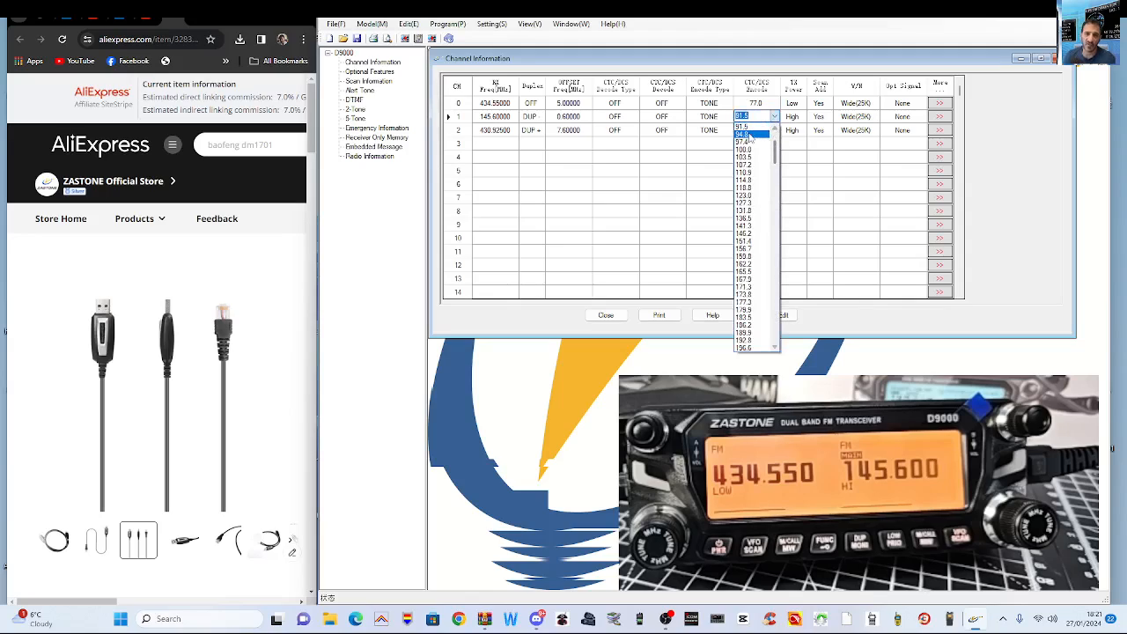
{"action": "left_click", "coordinate": [750, 134]}
Set channel 2's CTC/DCS encode tone to 77.0 and leave the cell
{"action": "left_click", "coordinate": [779, 130]}
{"action": "left_click", "coordinate": [774, 131]}
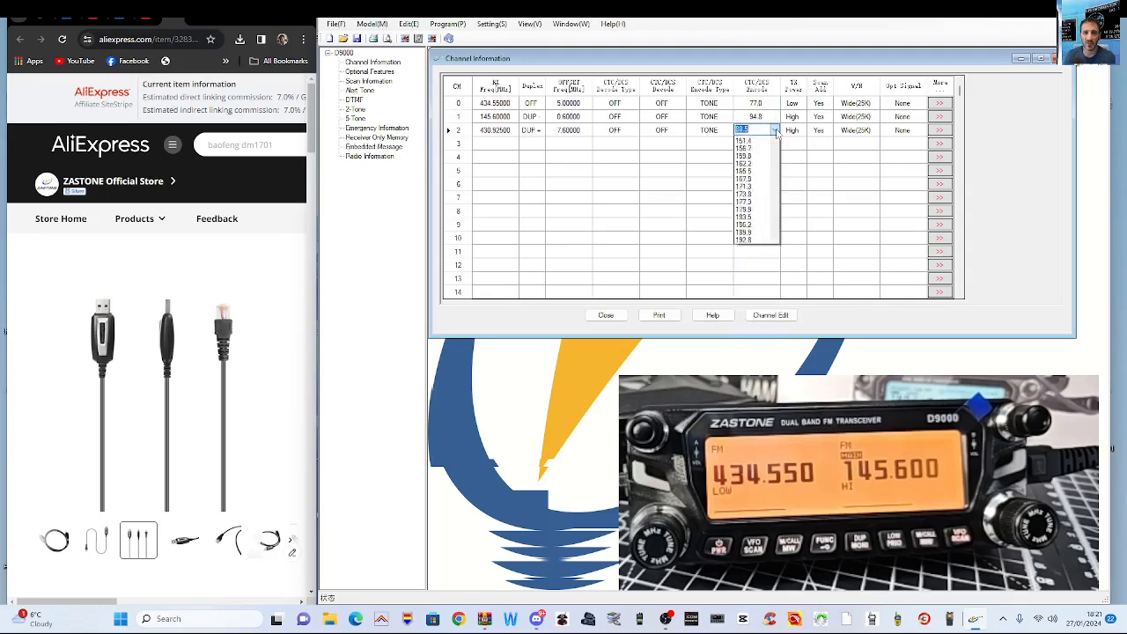
{"action": "left_click_drag", "start_coordinate": [774, 167], "coordinate": [775, 156]}
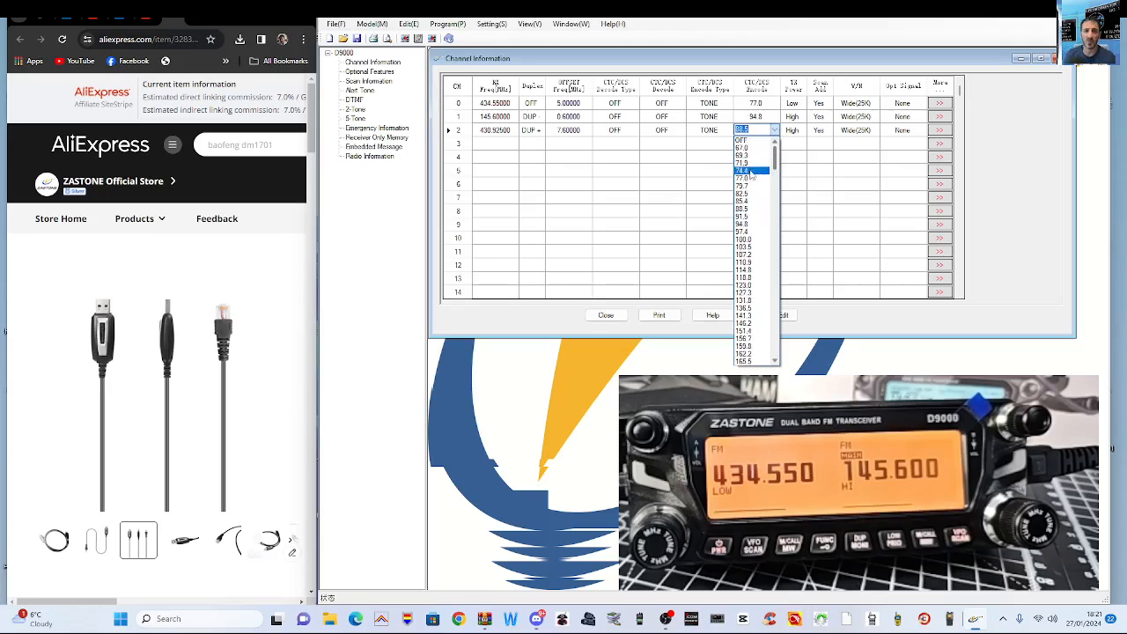
{"action": "left_click", "coordinate": [749, 179]}
{"action": "left_click", "coordinate": [791, 178]}
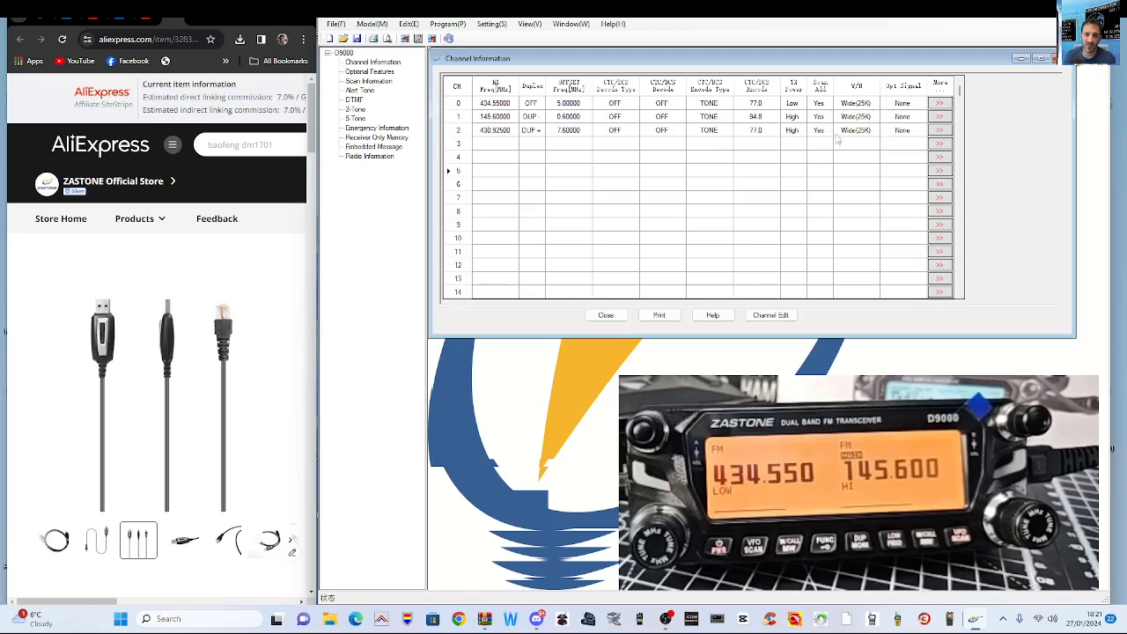
Look through the available program commands, then view the software's About information and close it
{"action": "left_click", "coordinate": [495, 25]}
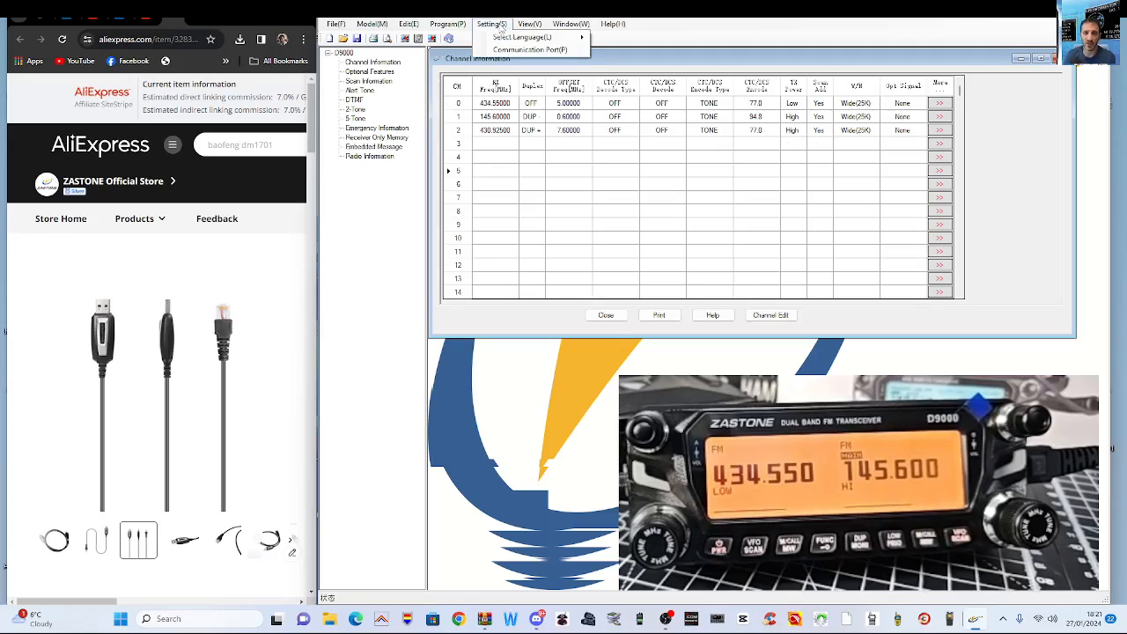
{"action": "left_click", "coordinate": [498, 27]}
{"action": "left_click", "coordinate": [499, 27]}
{"action": "mouse_move", "coordinate": [439, 28]}
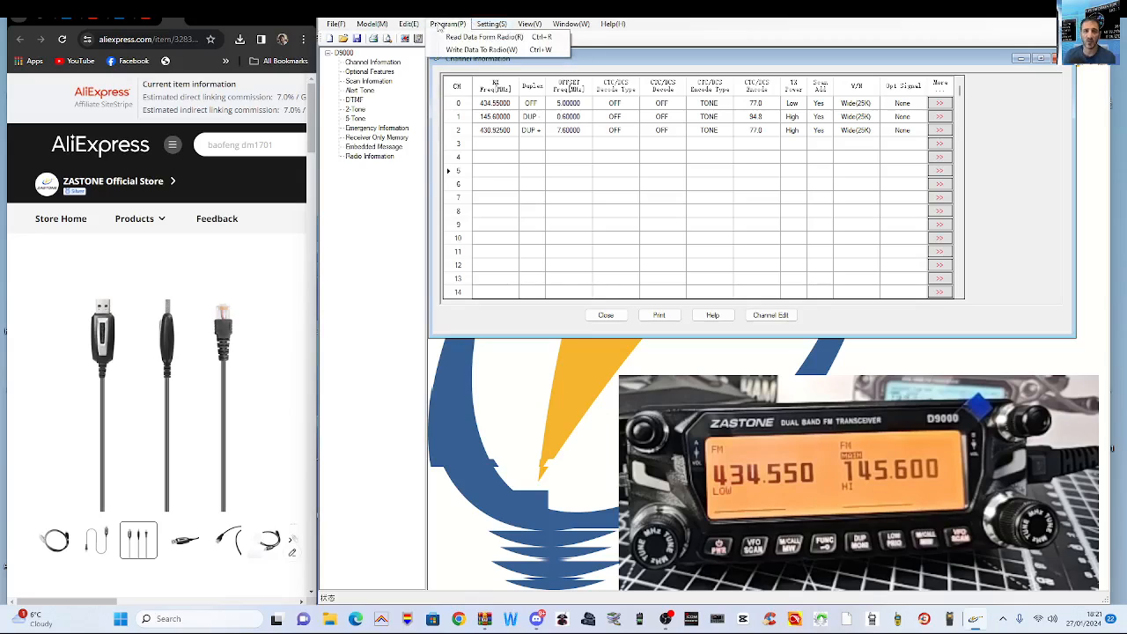
{"action": "mouse_move", "coordinate": [515, 24]}
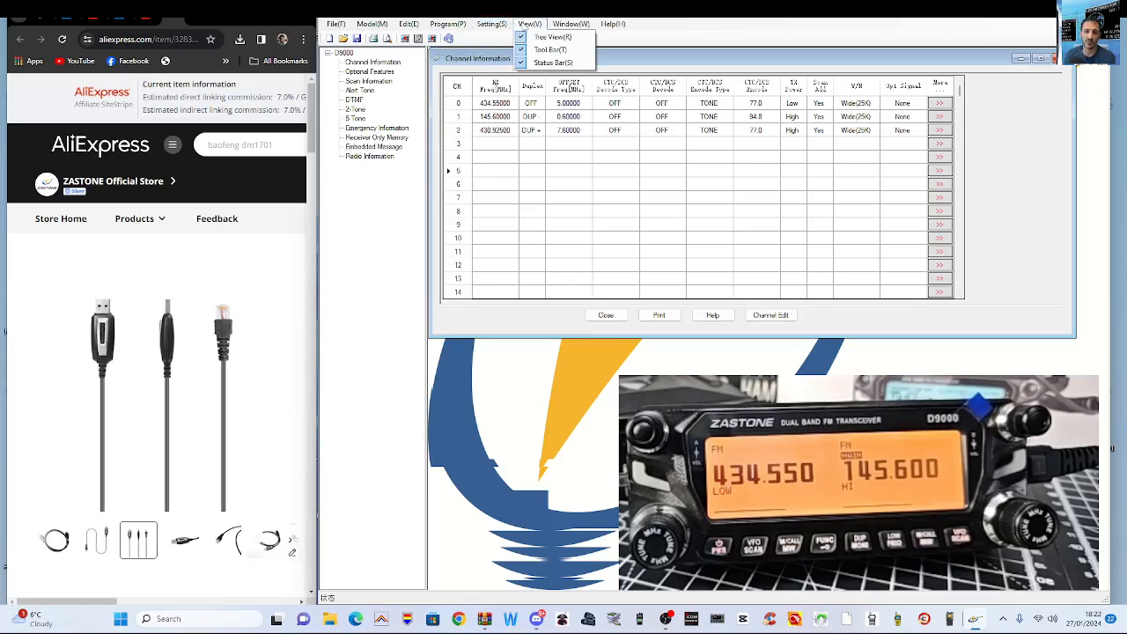
{"action": "mouse_move", "coordinate": [556, 30]}
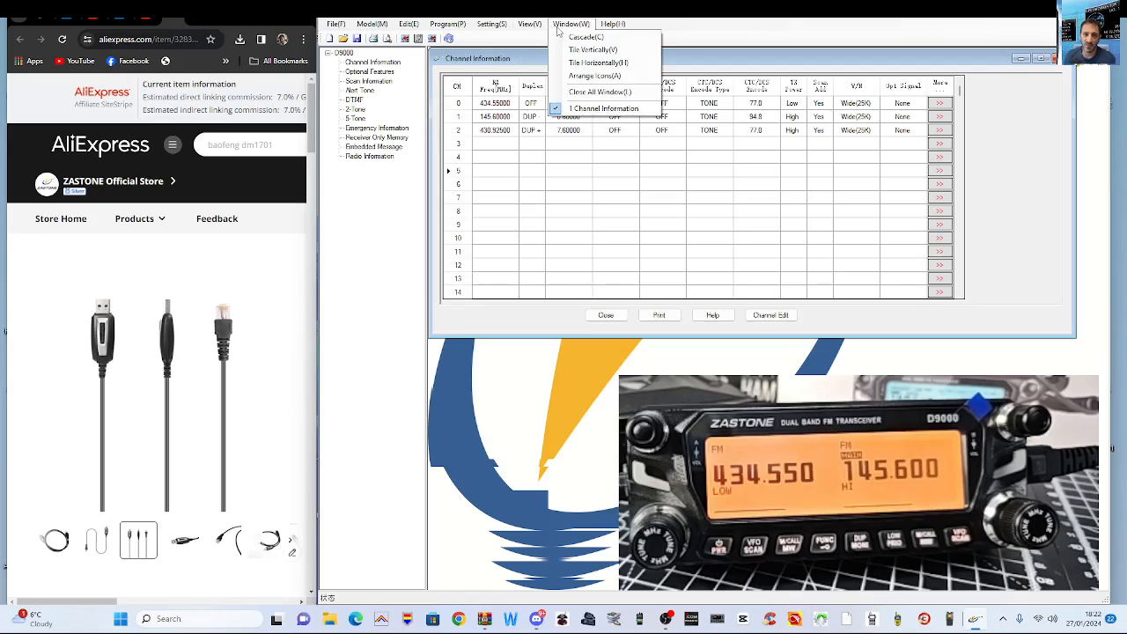
{"action": "mouse_move", "coordinate": [611, 30]}
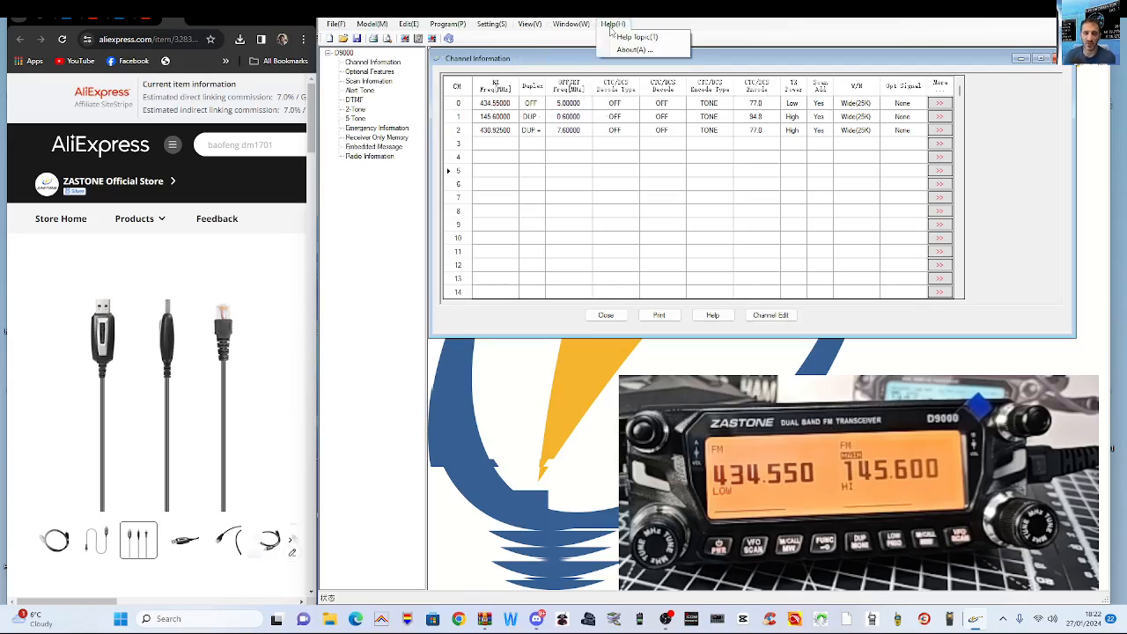
{"action": "left_click", "coordinate": [633, 50]}
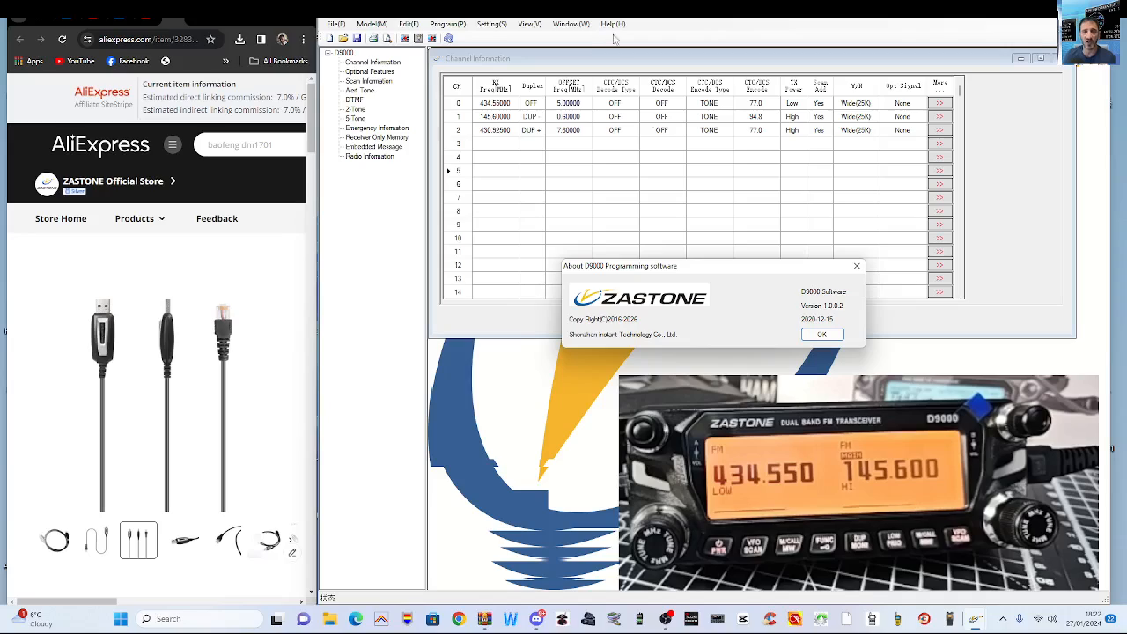
{"action": "left_click", "coordinate": [817, 338]}
Try to open the software's help topics
{"action": "left_click", "coordinate": [613, 24]}
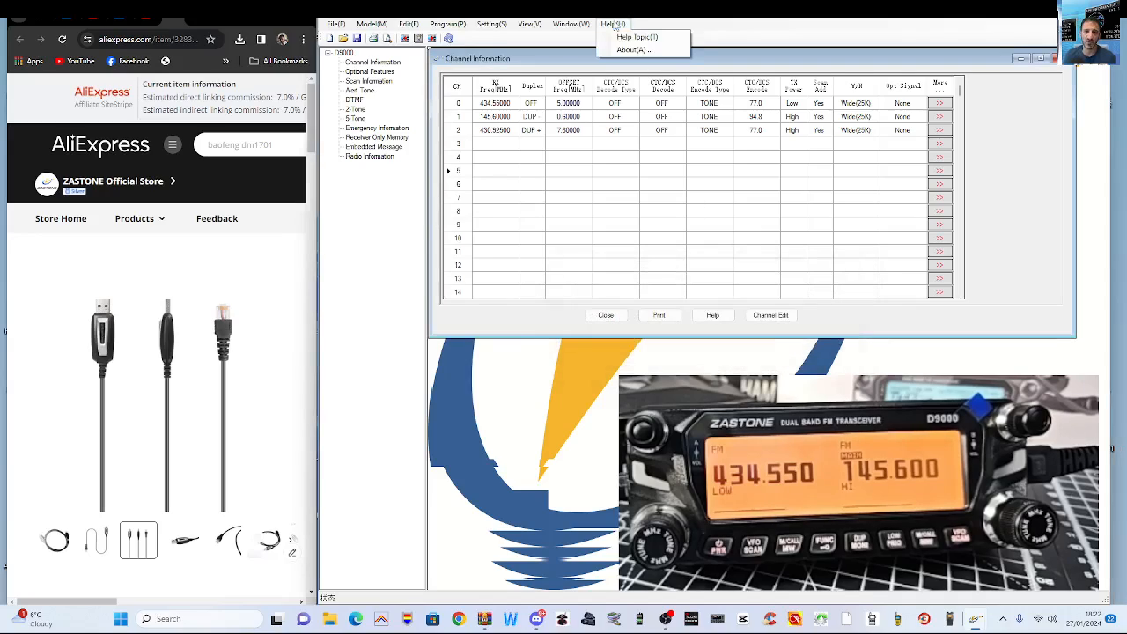
{"action": "left_click", "coordinate": [631, 43]}
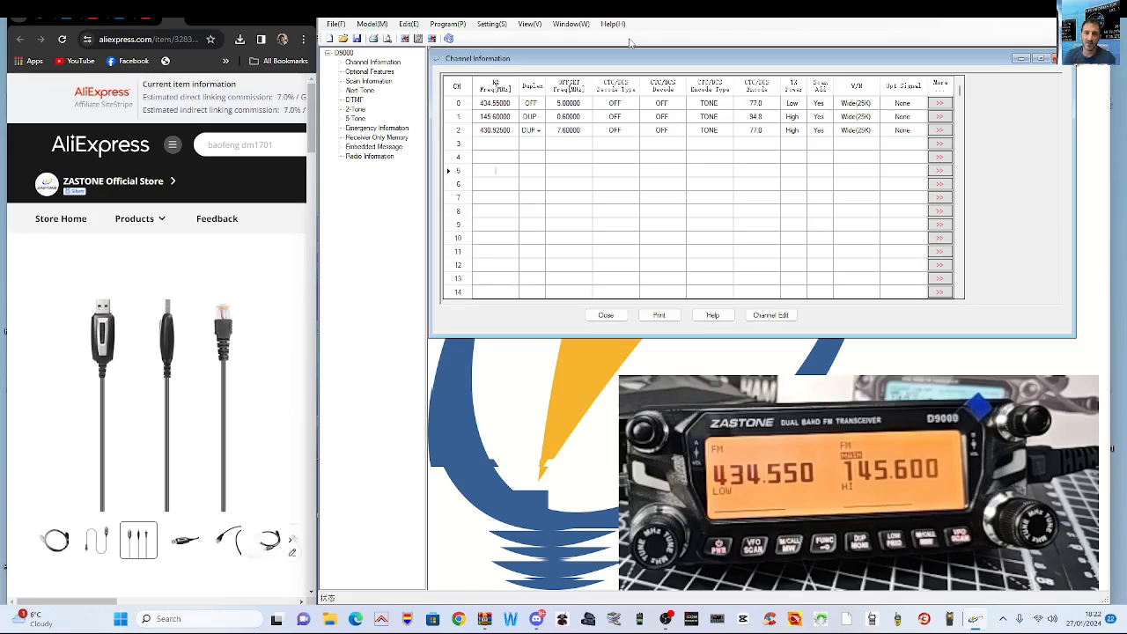
{"action": "left_click", "coordinate": [614, 25]}
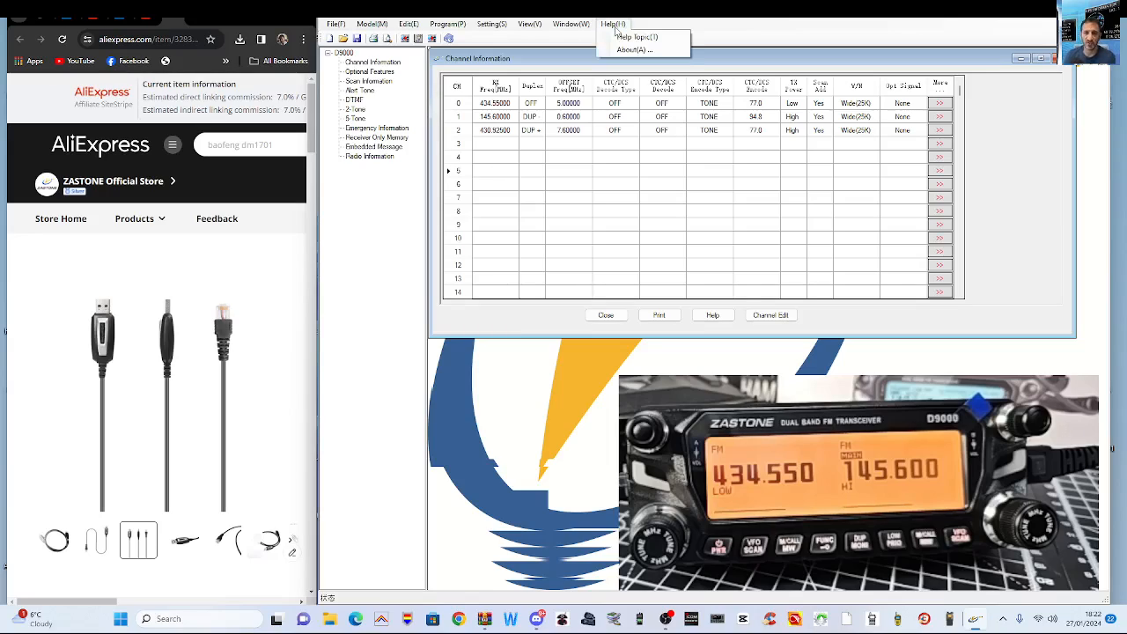
{"action": "left_click", "coordinate": [614, 25]}
Open the model information, check the Model Type options and frequency ranges, and close it
{"action": "left_click", "coordinate": [335, 24]}
{"action": "mouse_move", "coordinate": [370, 27]}
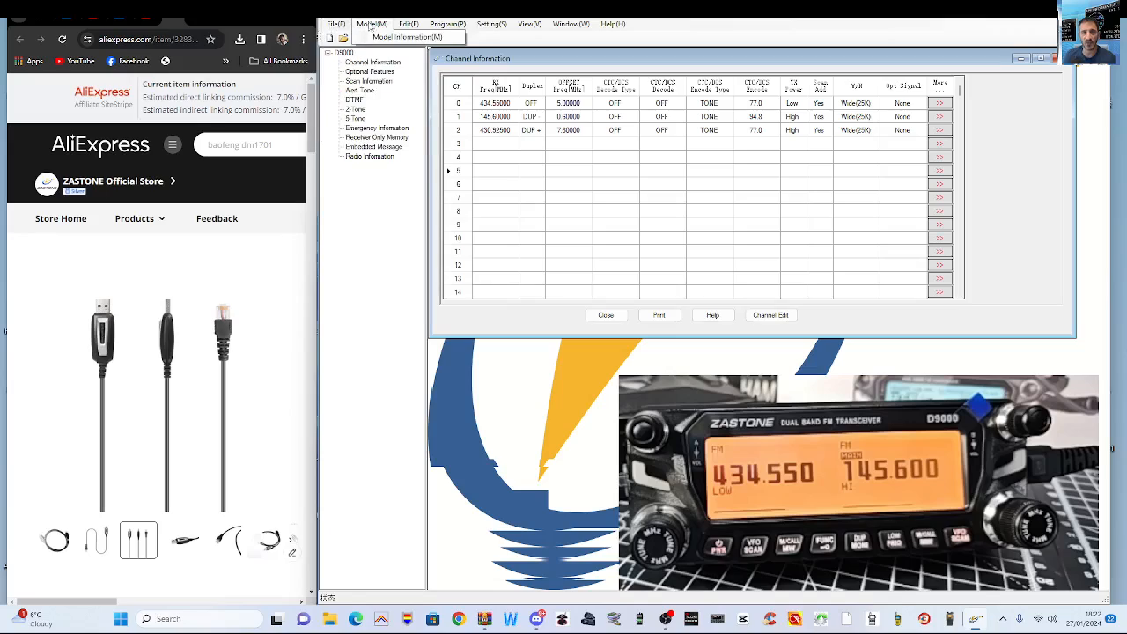
{"action": "left_click", "coordinate": [388, 37]}
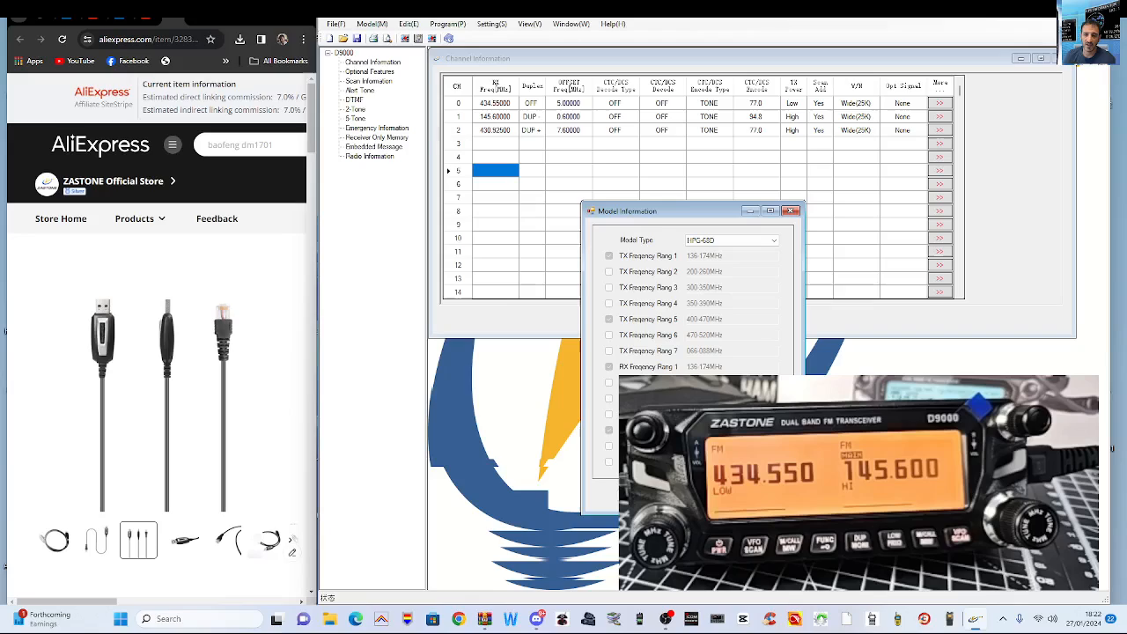
{"action": "left_click", "coordinate": [667, 619]}
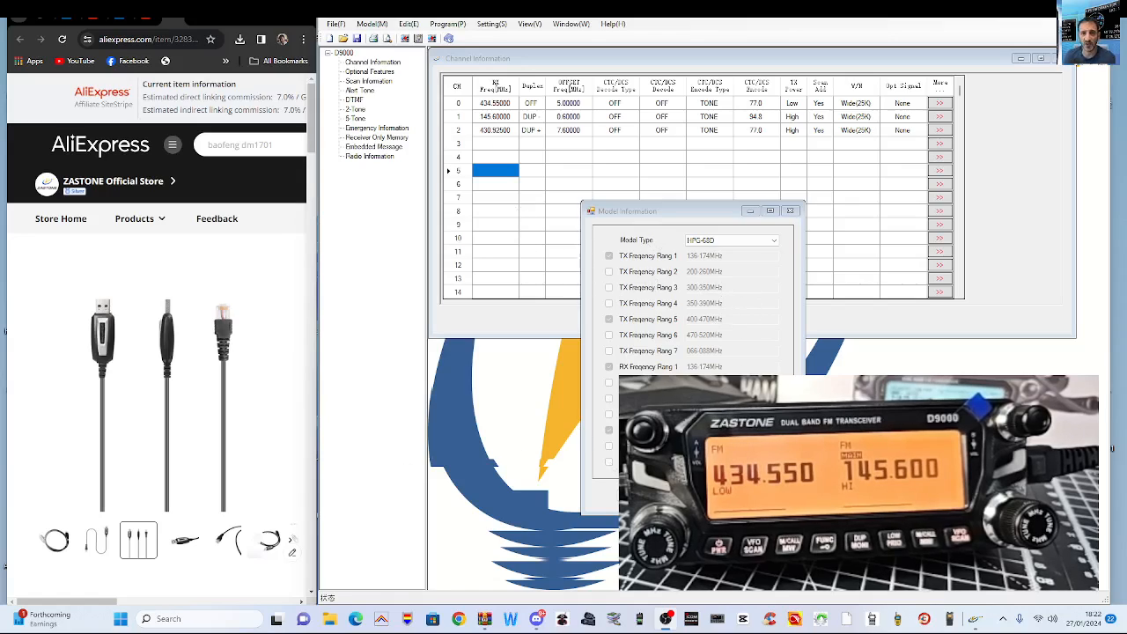
{"action": "left_click", "coordinate": [774, 242]}
{"action": "left_click", "coordinate": [774, 246]}
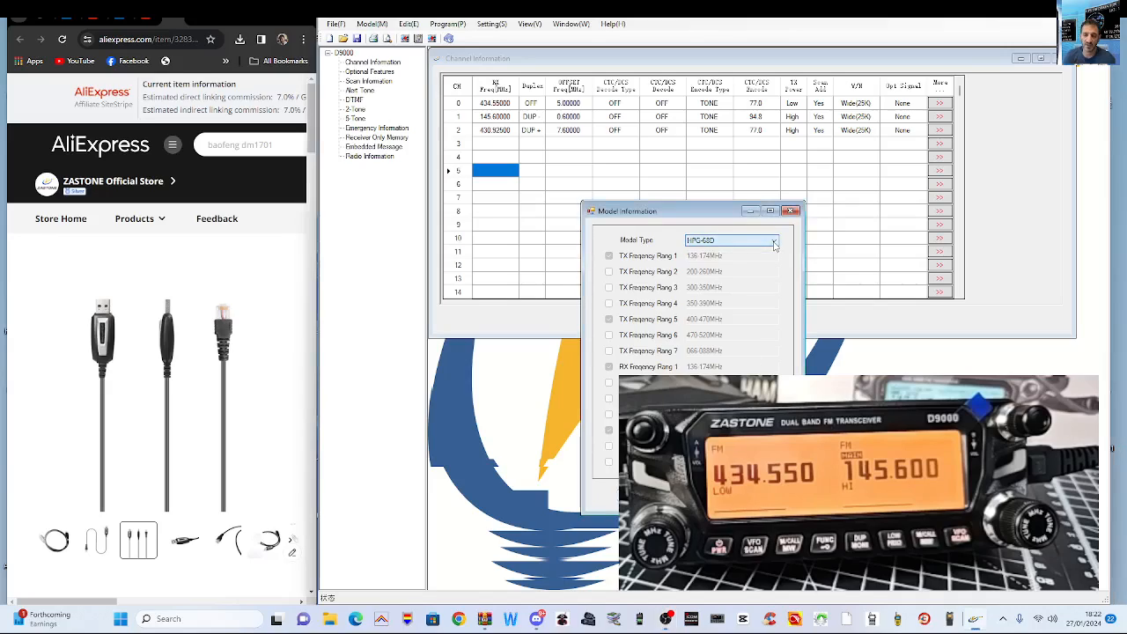
{"action": "left_click", "coordinate": [775, 245]}
{"action": "left_click", "coordinate": [775, 252]}
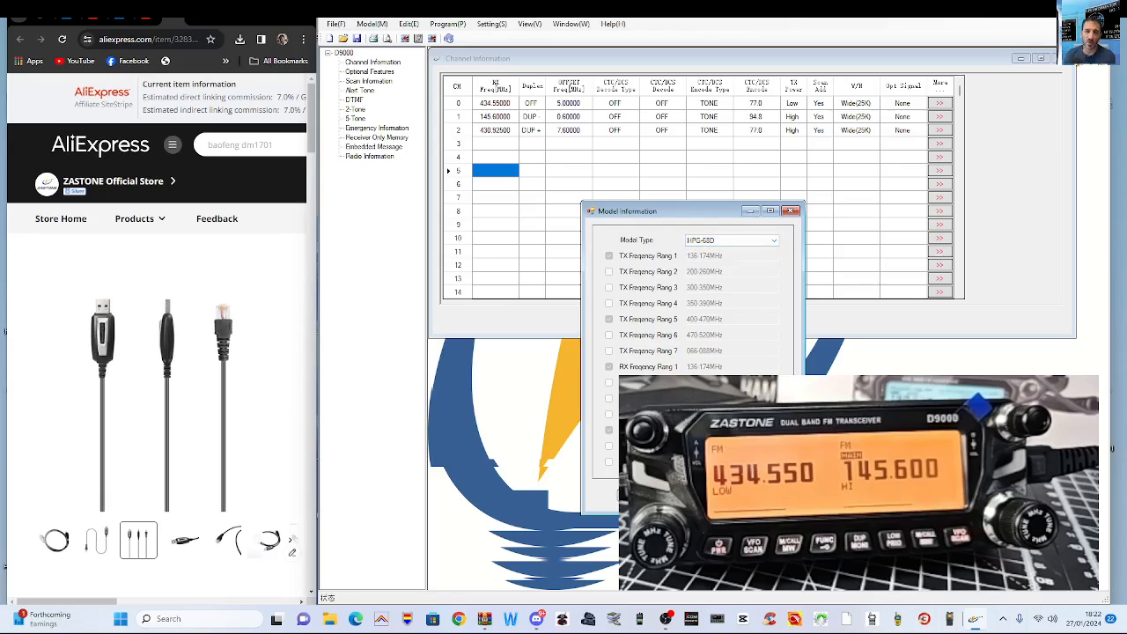
{"action": "left_click", "coordinate": [791, 211]}
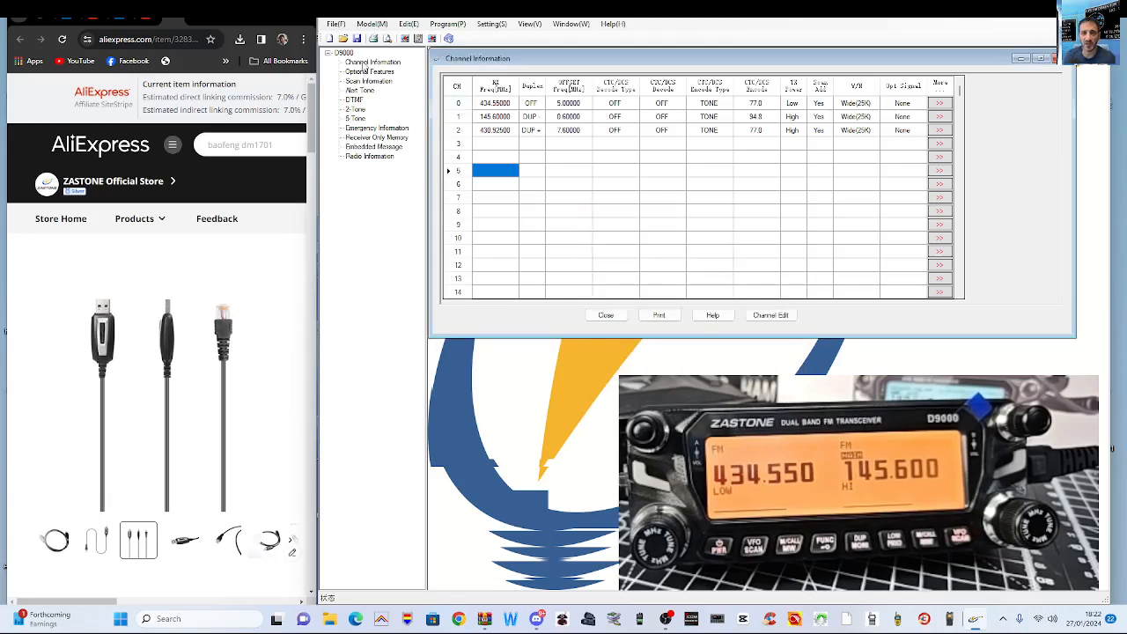
Open the Optional Features settings and widen the program window across the whole screen
{"action": "left_click", "coordinate": [363, 64]}
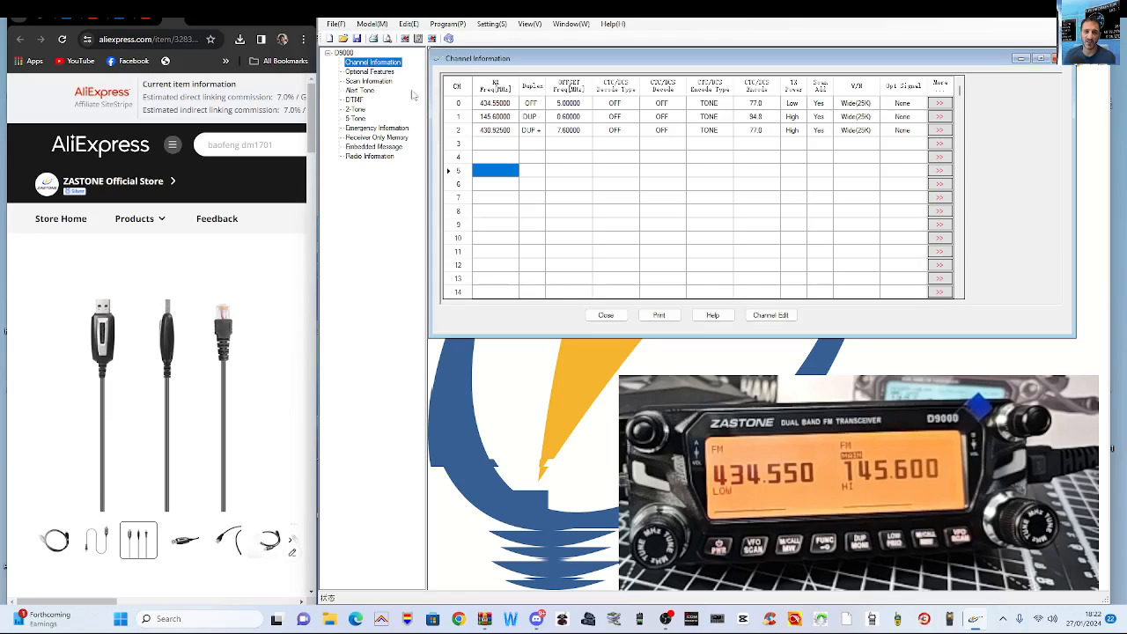
{"action": "left_click", "coordinate": [379, 74]}
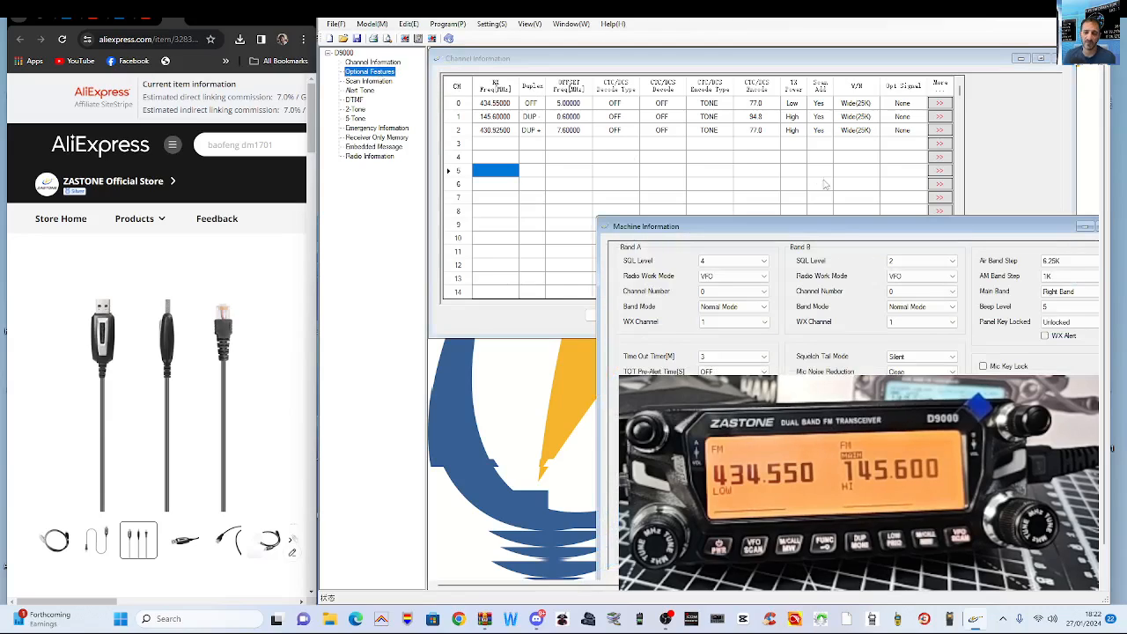
{"action": "left_click_drag", "start_coordinate": [871, 232], "coordinate": [464, 175]}
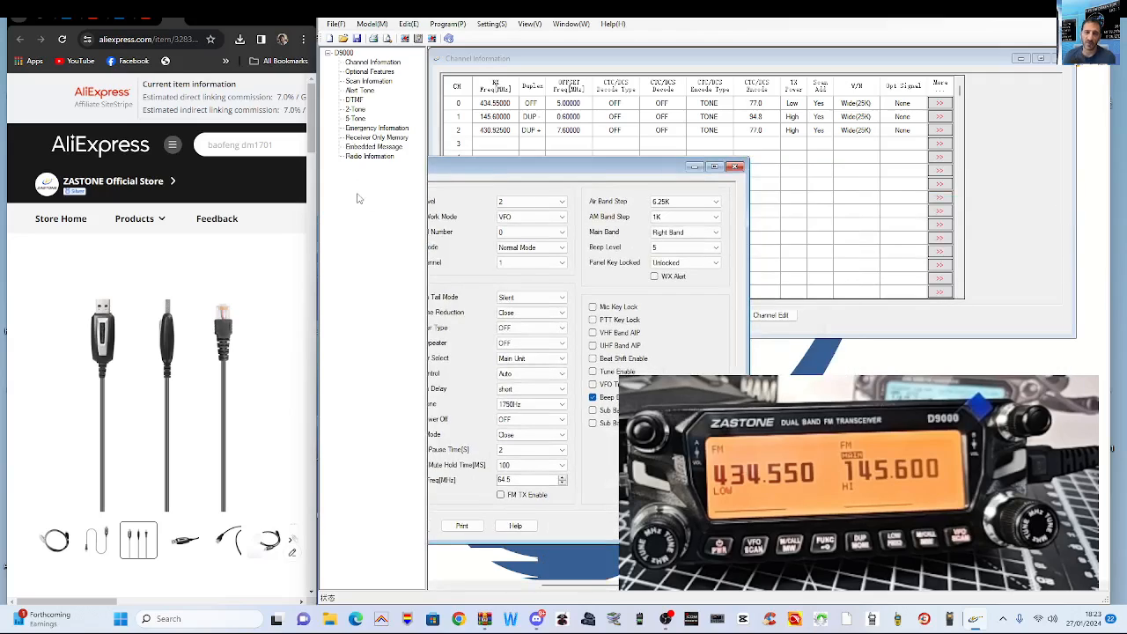
{"action": "left_click", "coordinate": [383, 213]}
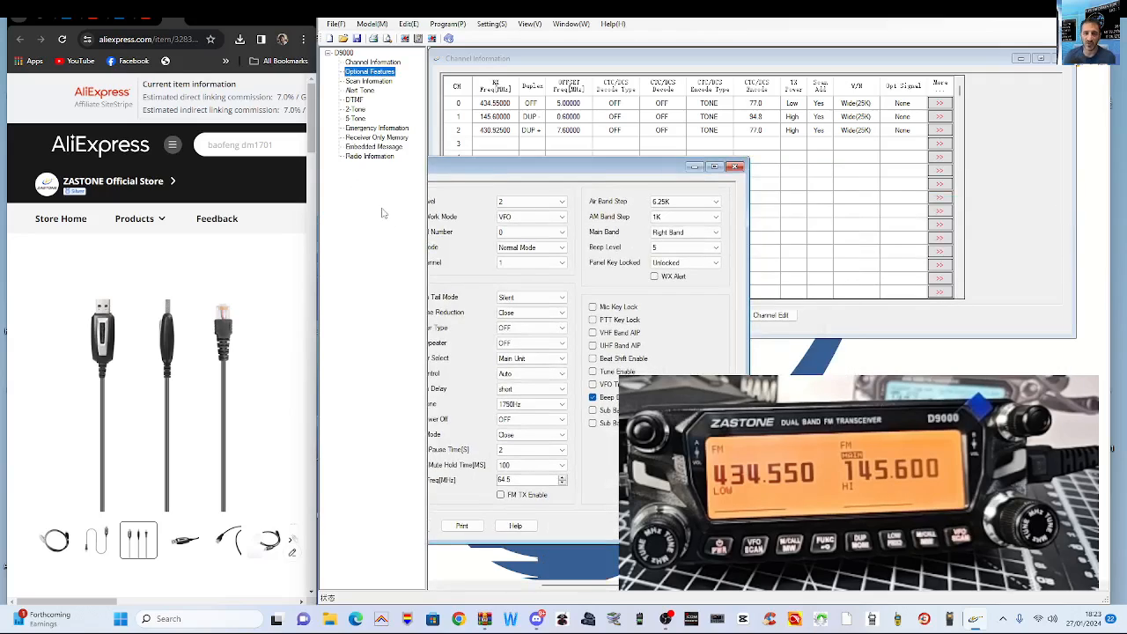
{"action": "left_click", "coordinate": [299, 23]}
{"action": "left_click_drag", "start_coordinate": [314, 111], "coordinate": [1, 173]}
Move the Machine Information window so that all of its settings are in view
{"action": "left_click", "coordinate": [666, 624]}
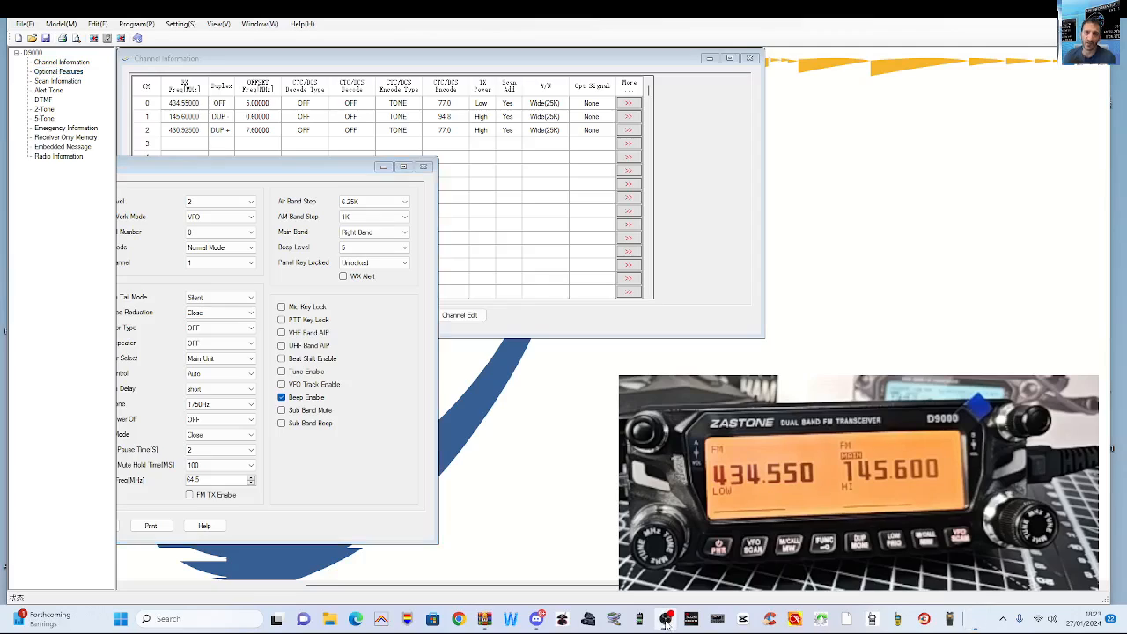
{"action": "left_click", "coordinate": [802, 159]}
{"action": "left_click_drag", "start_coordinate": [228, 167], "coordinate": [493, 92]}
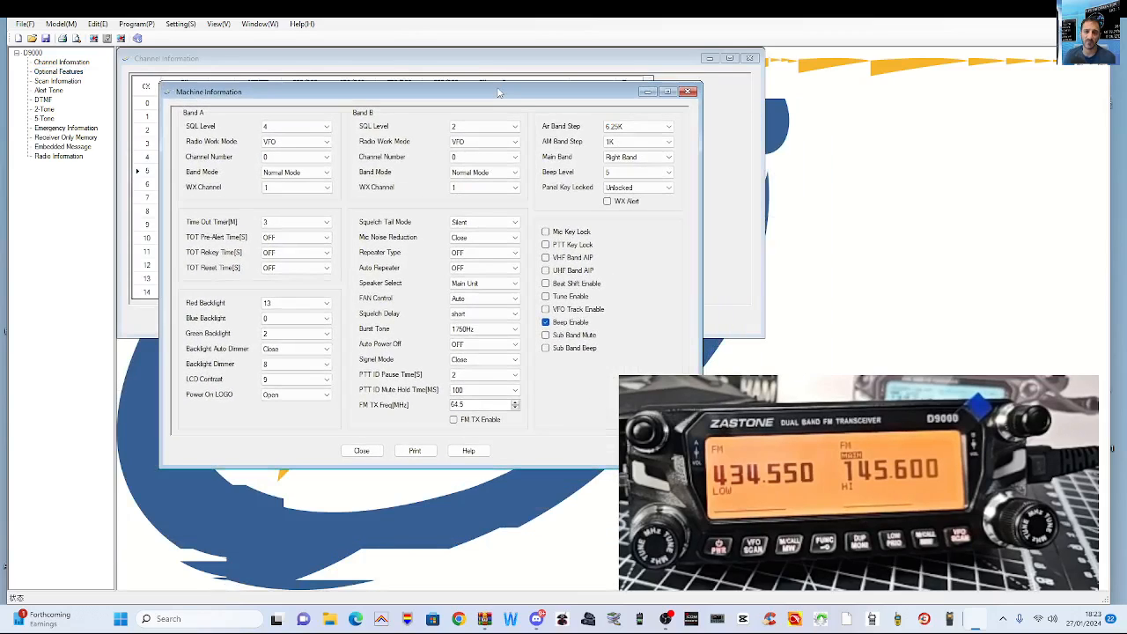
{"action": "left_click", "coordinate": [666, 620]}
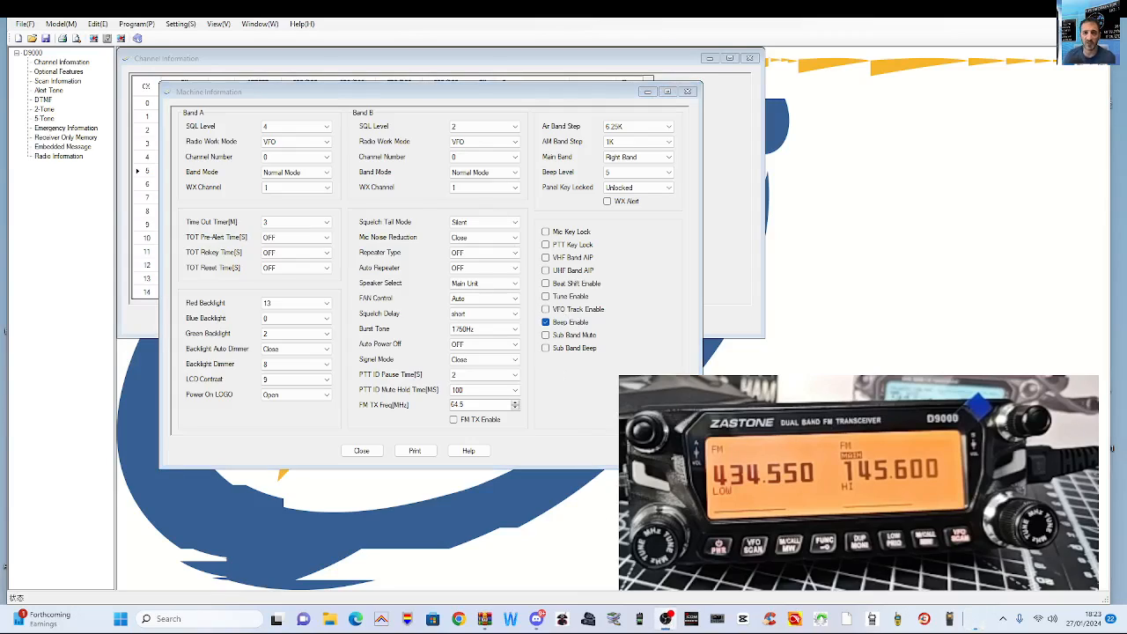
{"action": "left_click", "coordinate": [438, 99]}
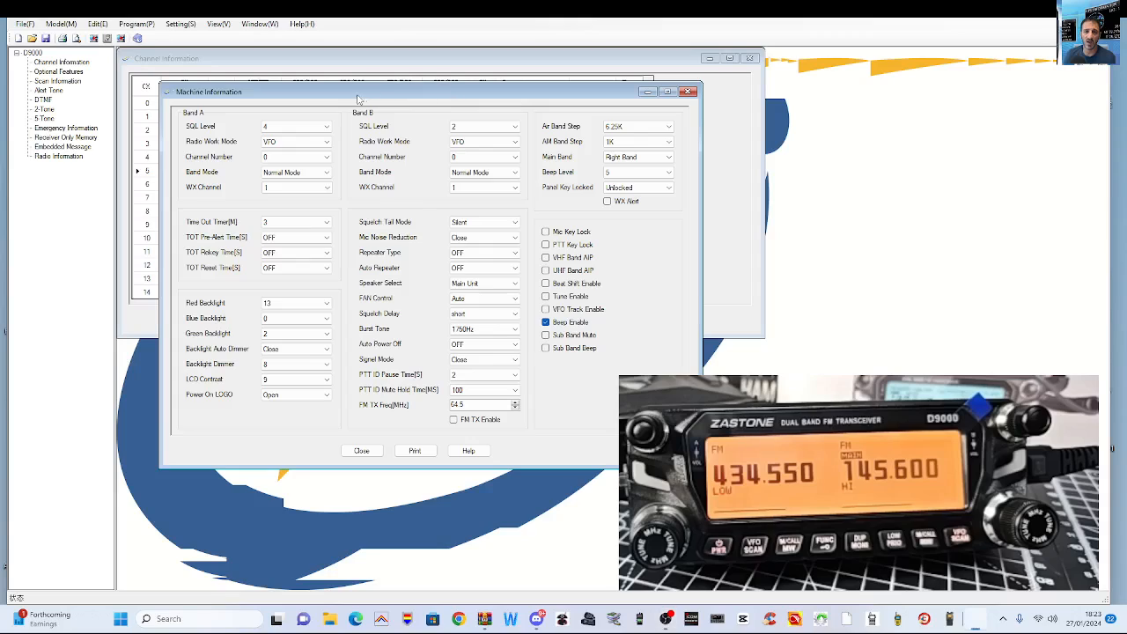
{"action": "mouse_move", "coordinate": [357, 99]}
{"action": "left_mouse_down"}
{"action": "mouse_move", "coordinate": [316, 97]}
{"action": "mouse_move", "coordinate": [394, 90]}
{"action": "mouse_move", "coordinate": [374, 89]}
{"action": "left_mouse_up"}
{"action": "left_click", "coordinate": [667, 621]}
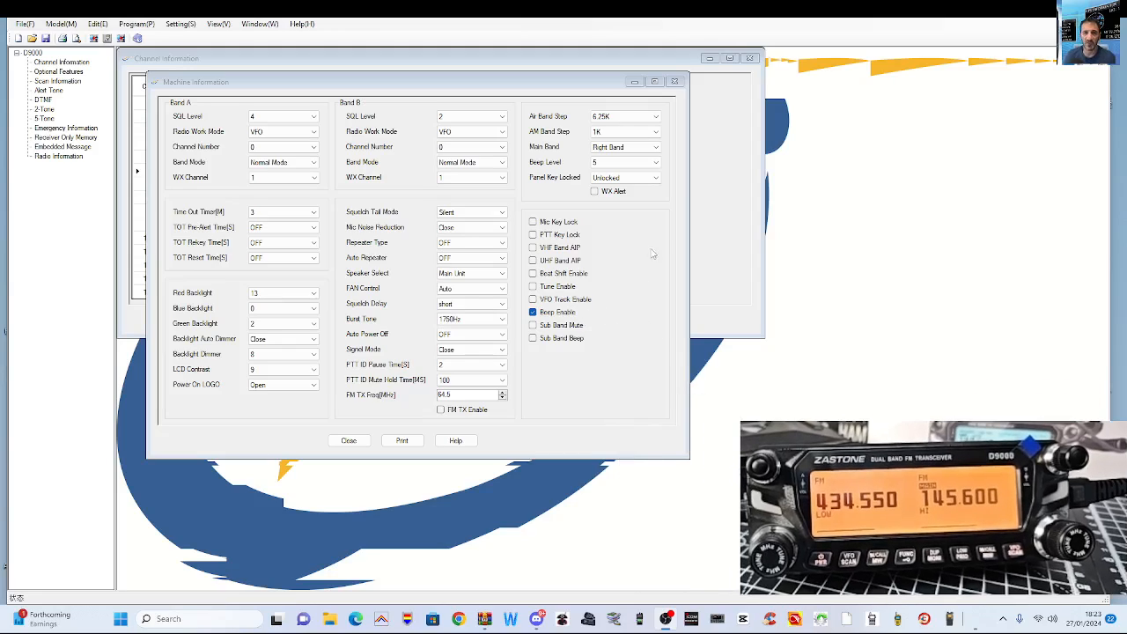
{"action": "left_click", "coordinate": [809, 159]}
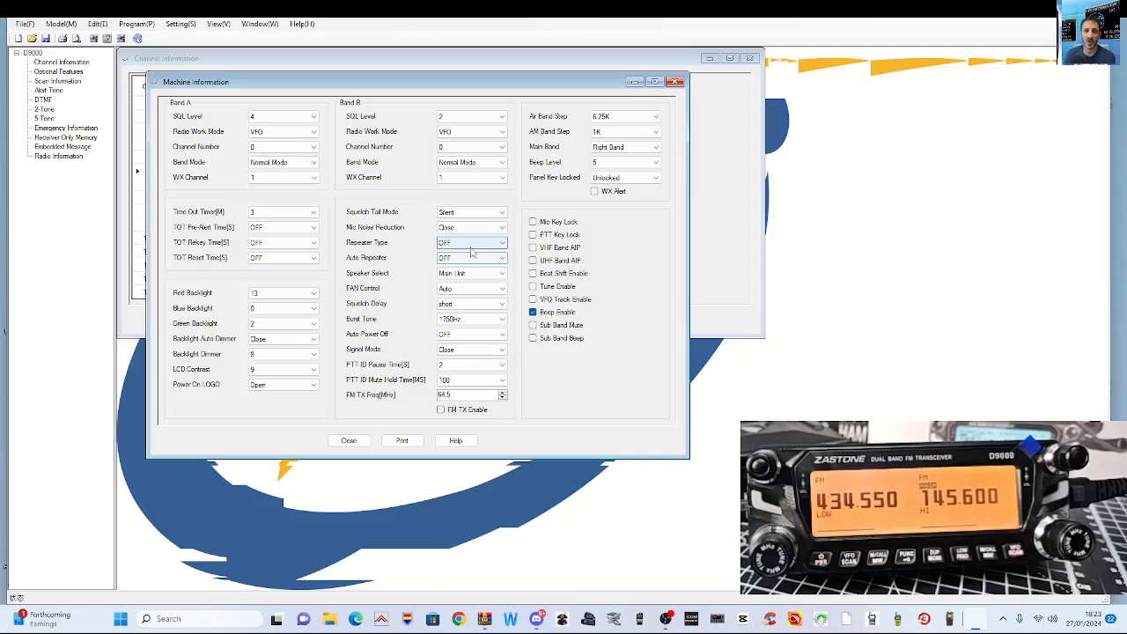
Examine Band A's Radio Work Mode, Channel Number and Band Mode choices and the Red Backlight levels, without changing them
{"action": "left_click", "coordinate": [314, 132]}
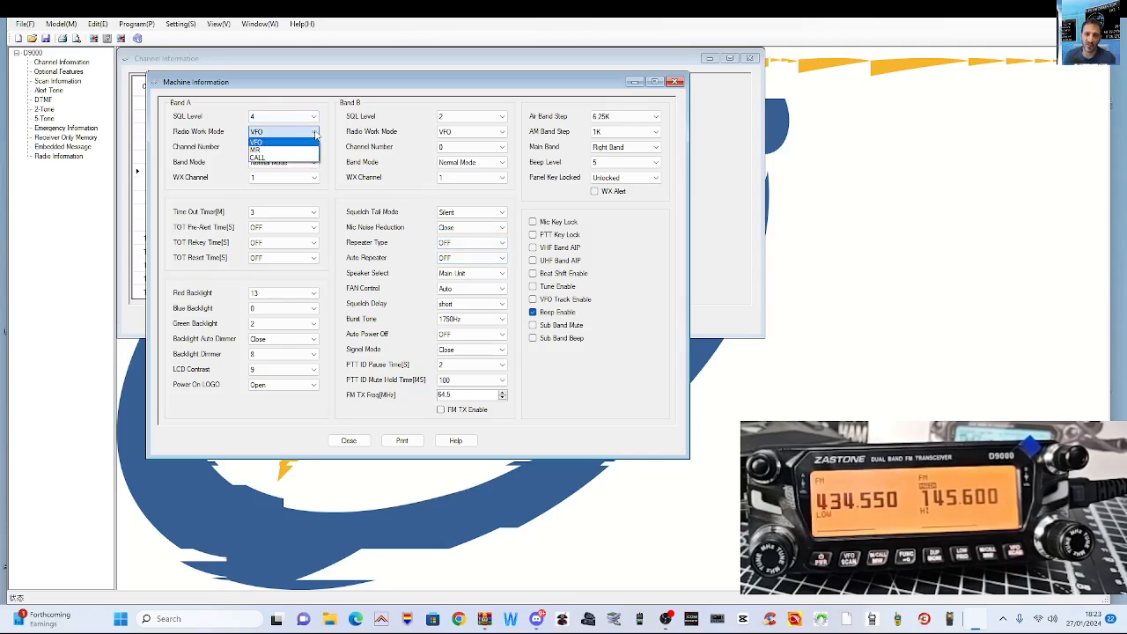
{"action": "left_click", "coordinate": [314, 132]}
{"action": "left_click", "coordinate": [314, 133]}
{"action": "left_click", "coordinate": [314, 132]}
{"action": "left_click", "coordinate": [314, 132]}
{"action": "left_click", "coordinate": [314, 132]}
{"action": "left_click", "coordinate": [315, 147]}
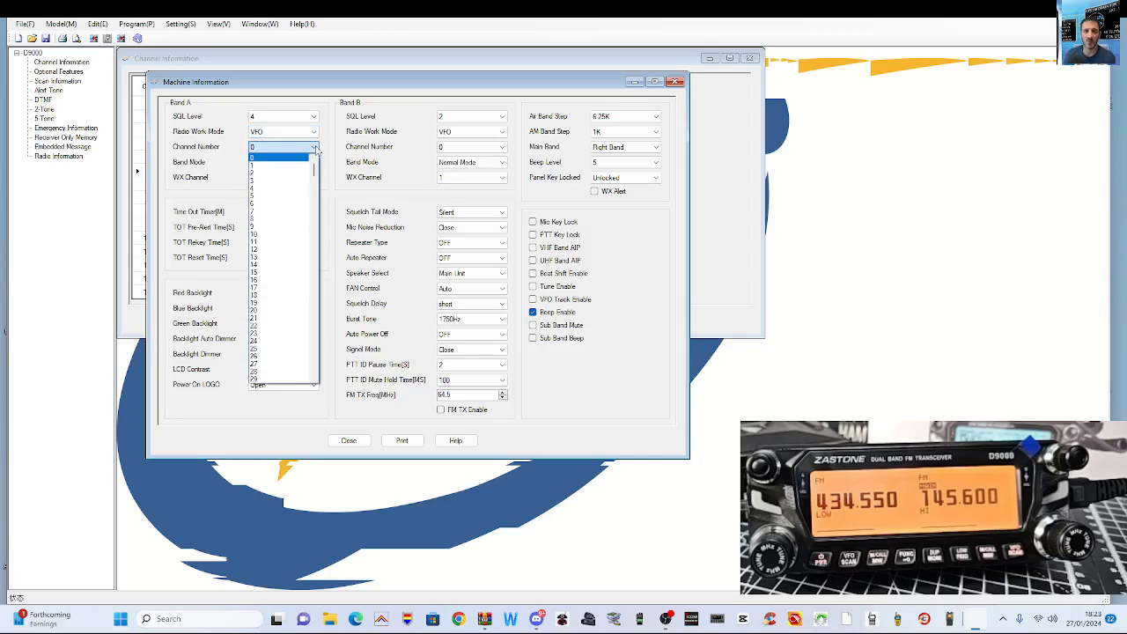
{"action": "left_click", "coordinate": [314, 147]}
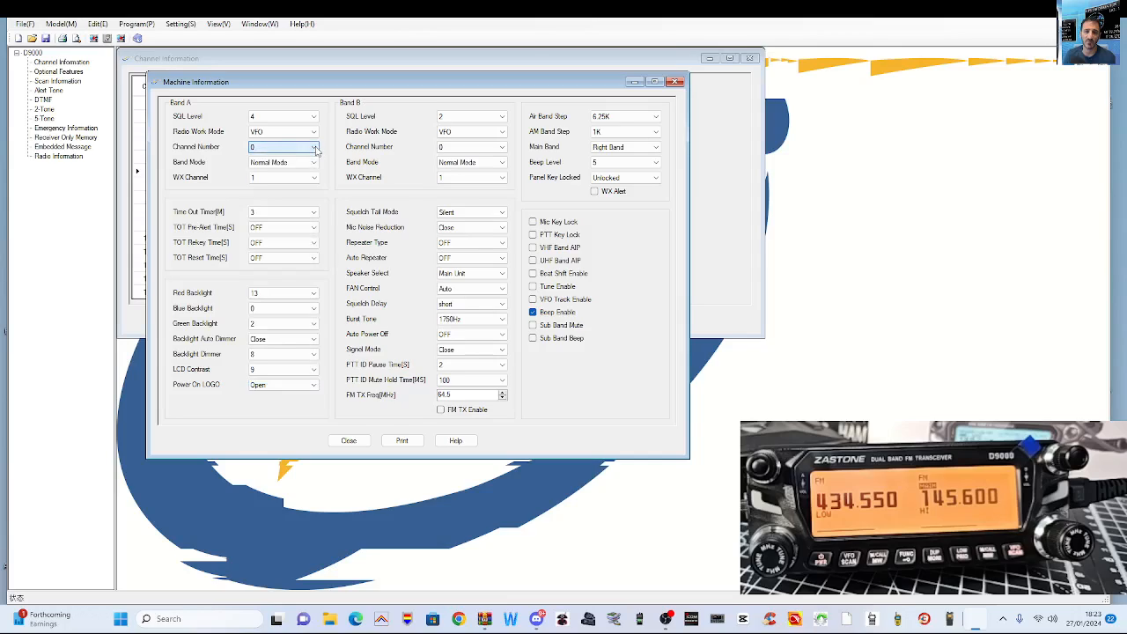
{"action": "left_click", "coordinate": [314, 162]}
{"action": "left_click", "coordinate": [315, 164]}
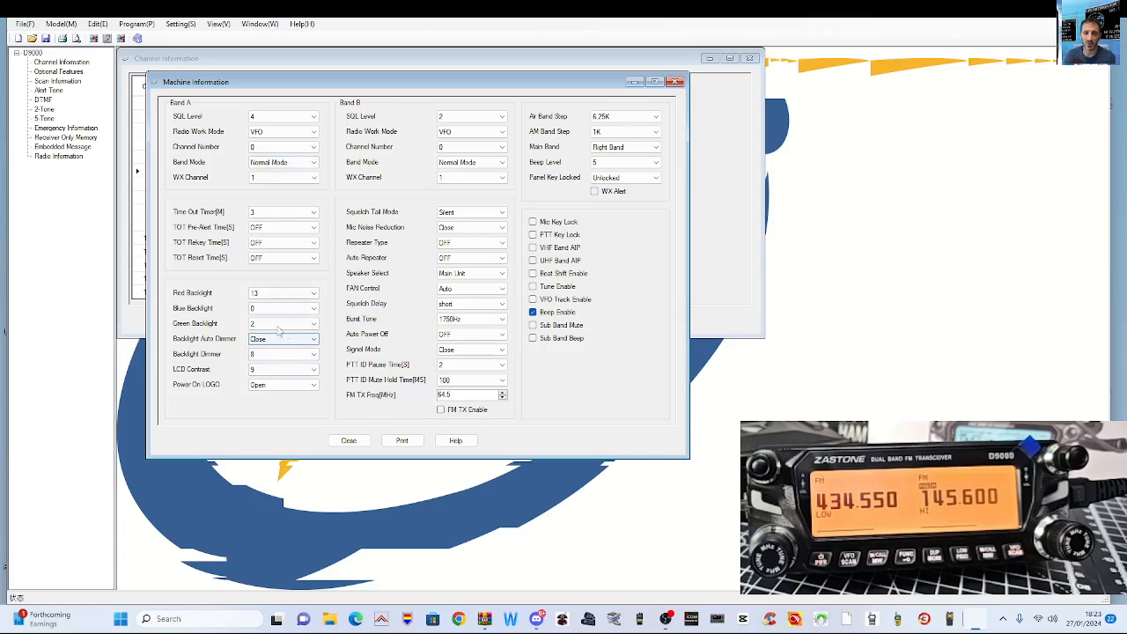
{"action": "left_click", "coordinate": [313, 294]}
{"action": "left_click", "coordinate": [313, 297]}
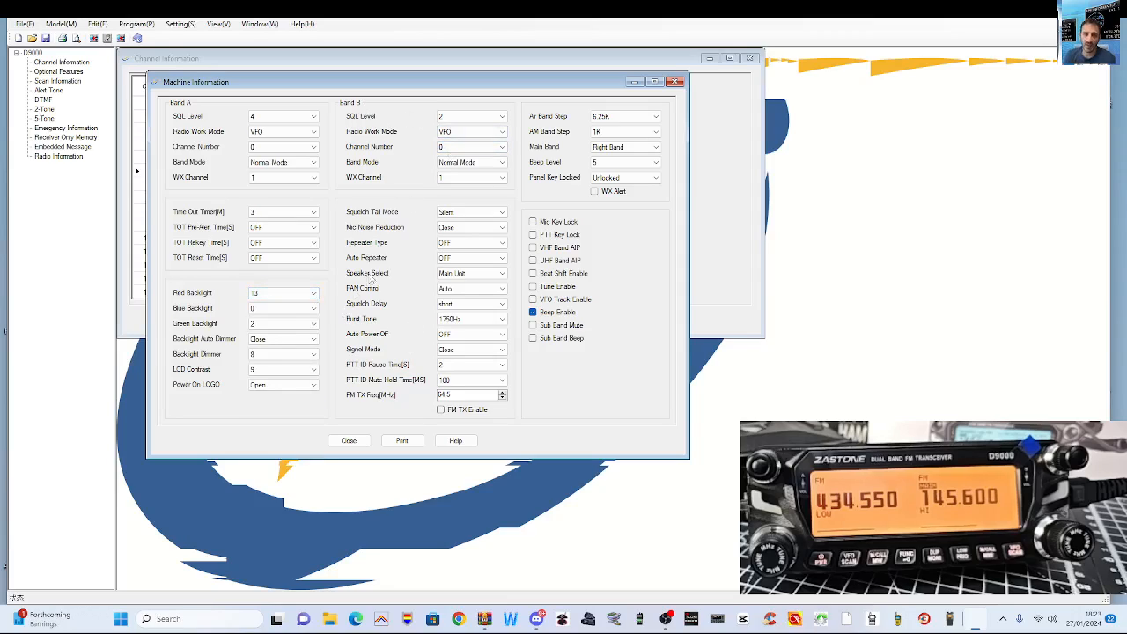
Set Speaker Select to Both
{"action": "left_click", "coordinate": [507, 277]}
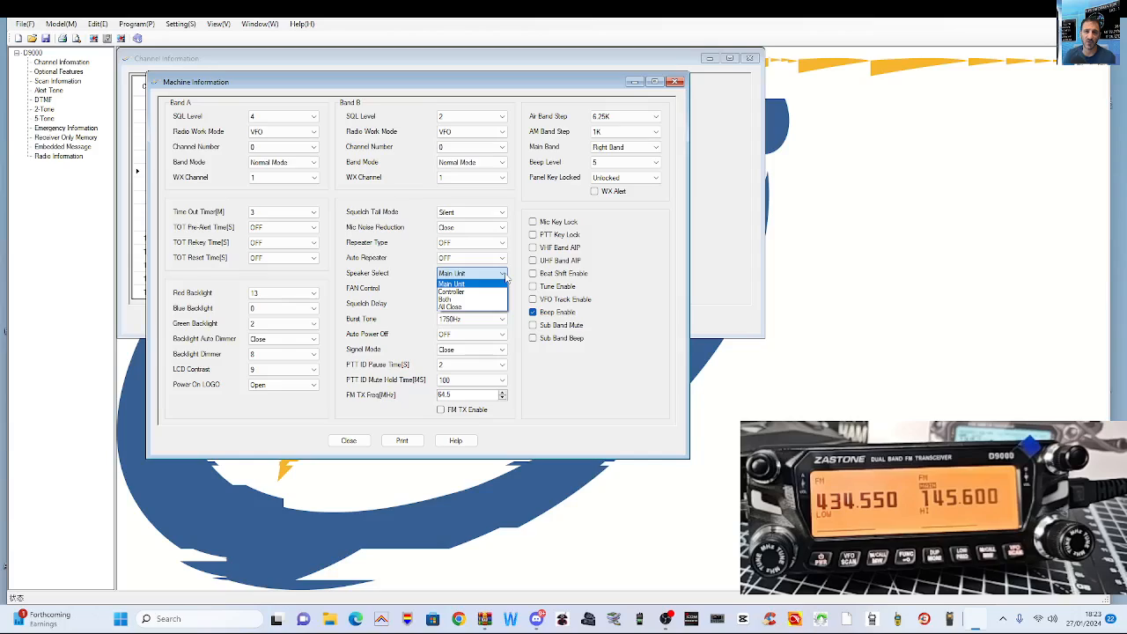
{"action": "left_click", "coordinate": [449, 303]}
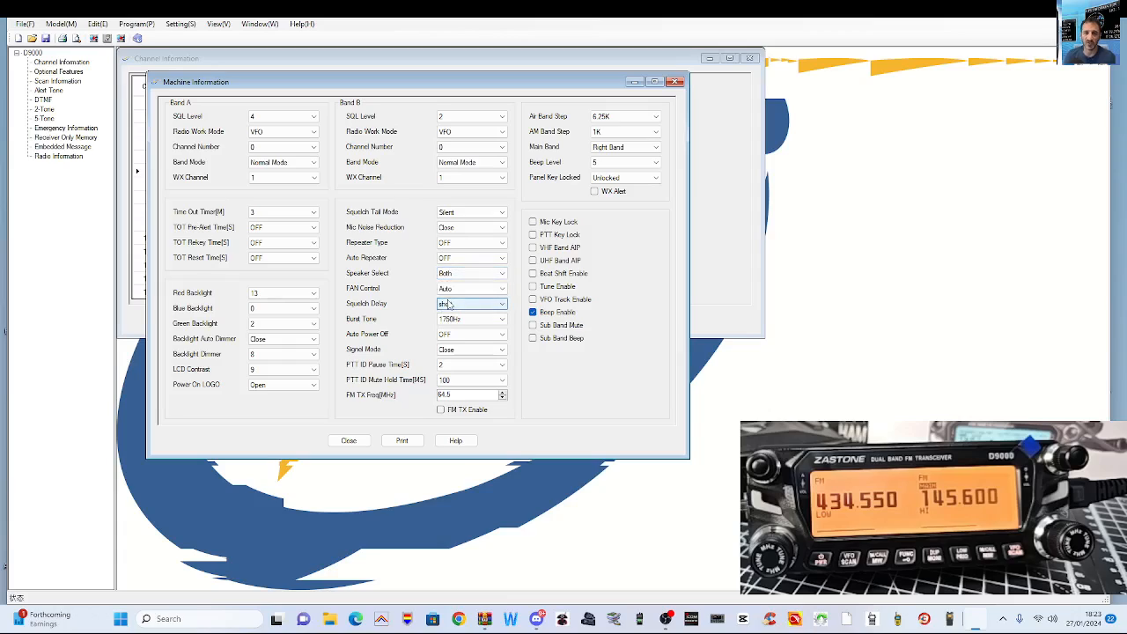
Check the Repeater Type and Mic Noise Reduction options, keeping Repeater Type at OFF and Mic Noise Reduction at Close
{"action": "left_click", "coordinate": [501, 243]}
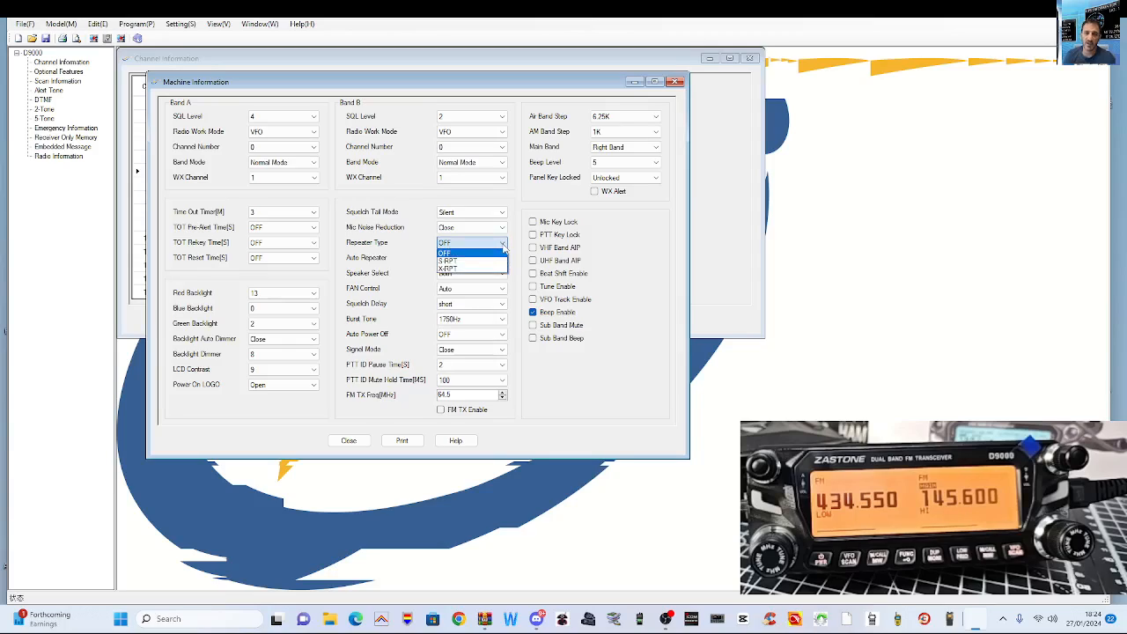
{"action": "left_click", "coordinate": [498, 251]}
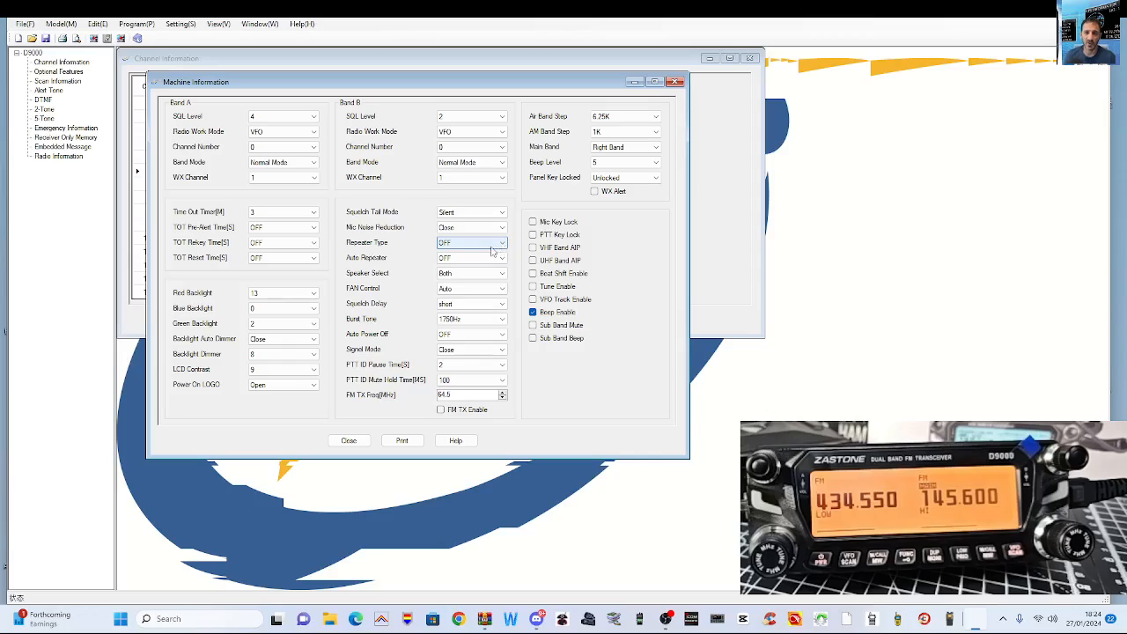
{"action": "left_click", "coordinate": [489, 227]}
{"action": "left_click", "coordinate": [467, 236]}
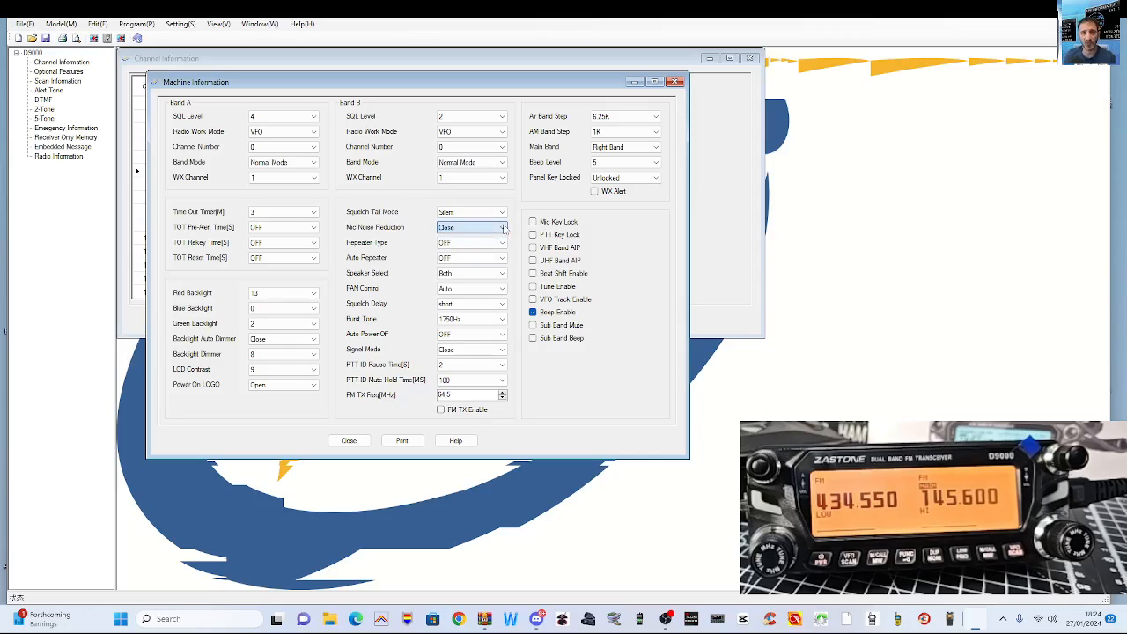
Examine the Squelch Tail Mode, FAN Control, Auto Power Off and Signal Mode options without changing them
{"action": "left_click", "coordinate": [501, 214]}
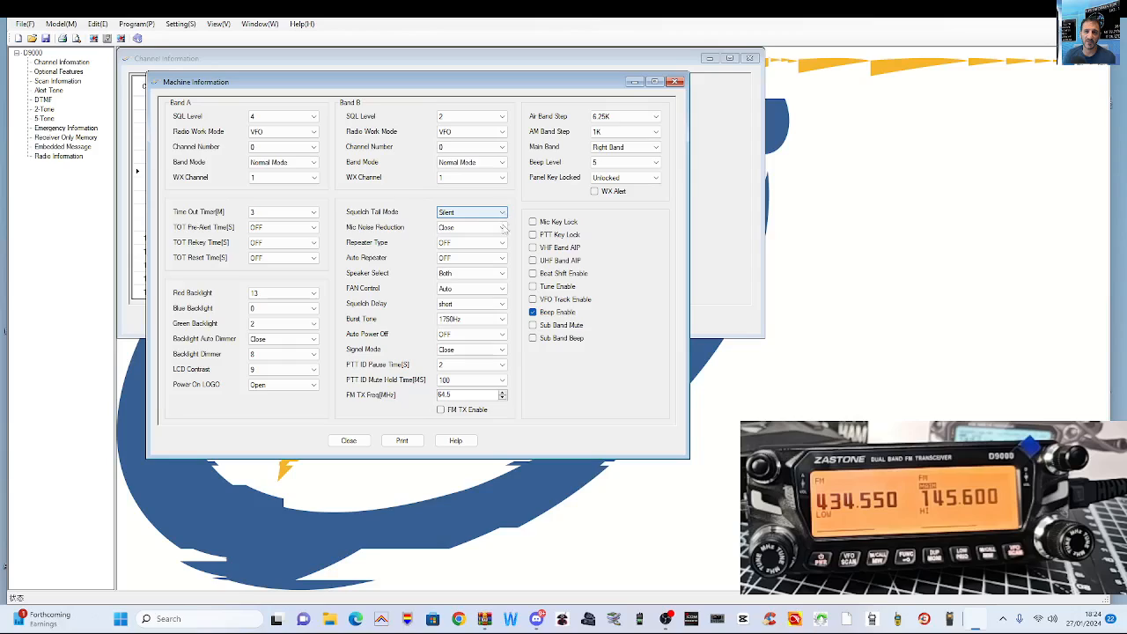
{"action": "left_click", "coordinate": [502, 290]}
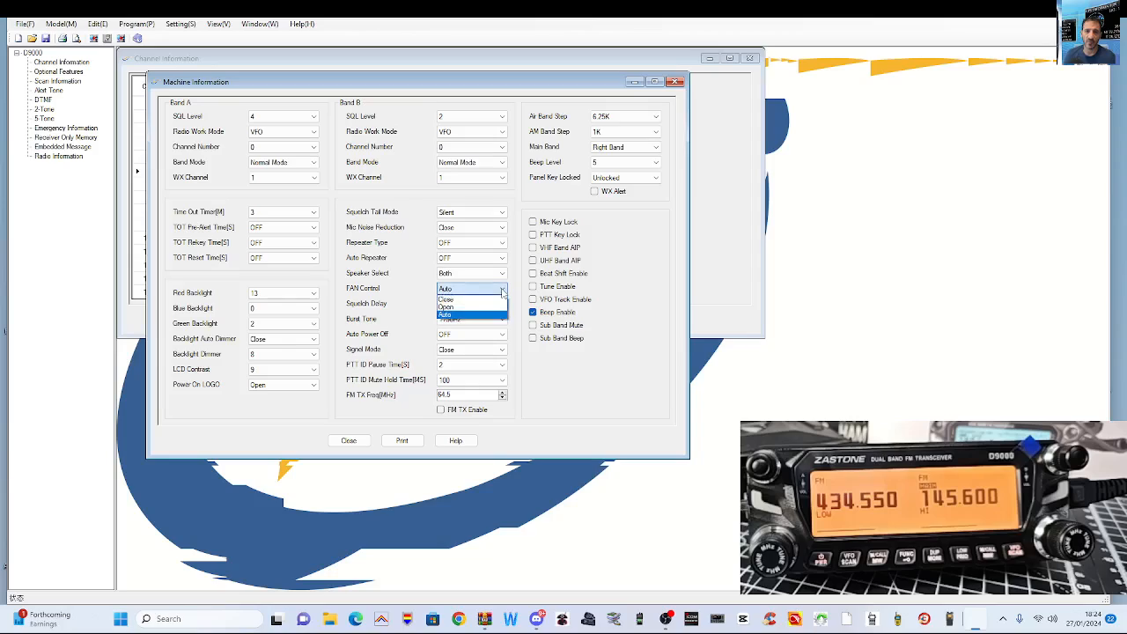
{"action": "left_click", "coordinate": [503, 293]}
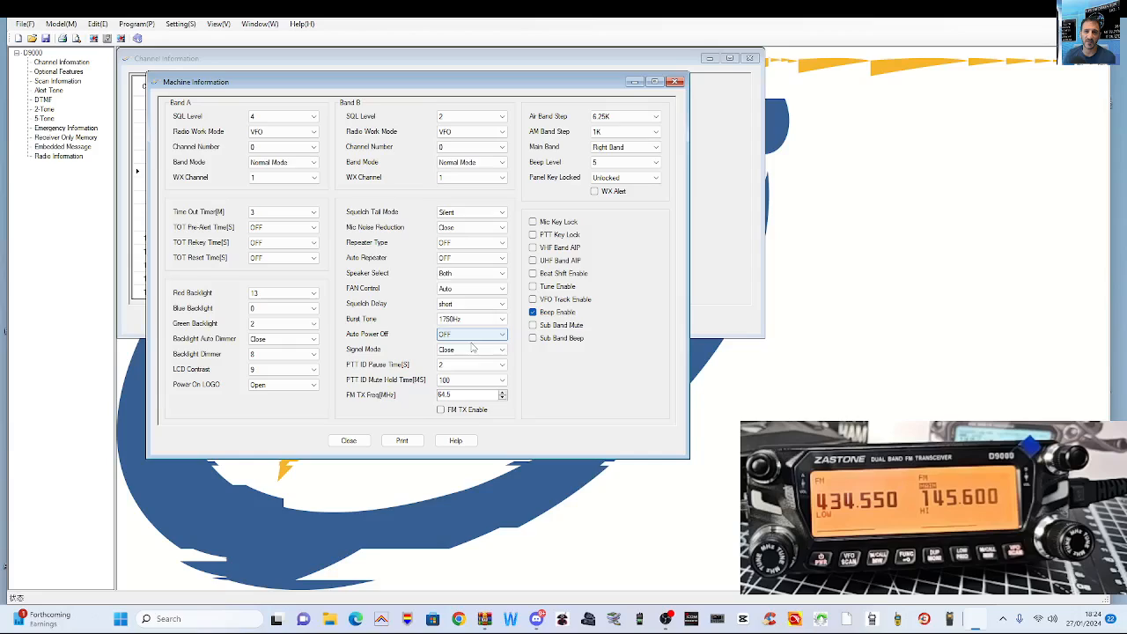
{"action": "left_click", "coordinate": [501, 336]}
{"action": "left_click", "coordinate": [501, 338]}
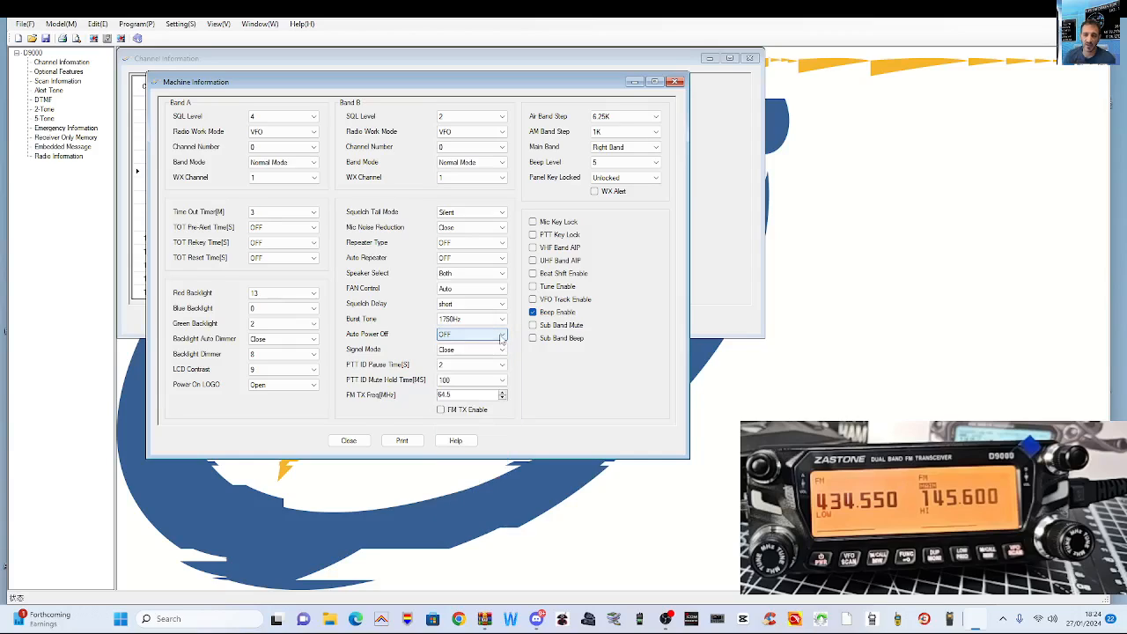
{"action": "left_click", "coordinate": [502, 351]}
{"action": "left_click", "coordinate": [503, 353]}
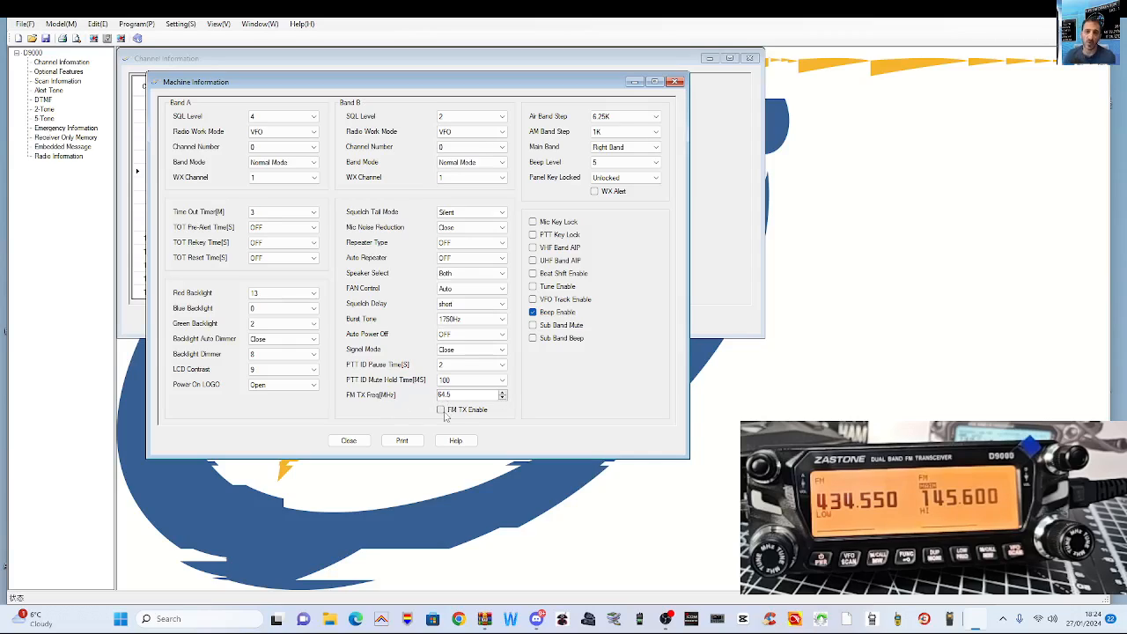
Review the Air Band Step and AM Band Step choices, keeping them at 6.25K and 1K
{"action": "left_click", "coordinate": [656, 117]}
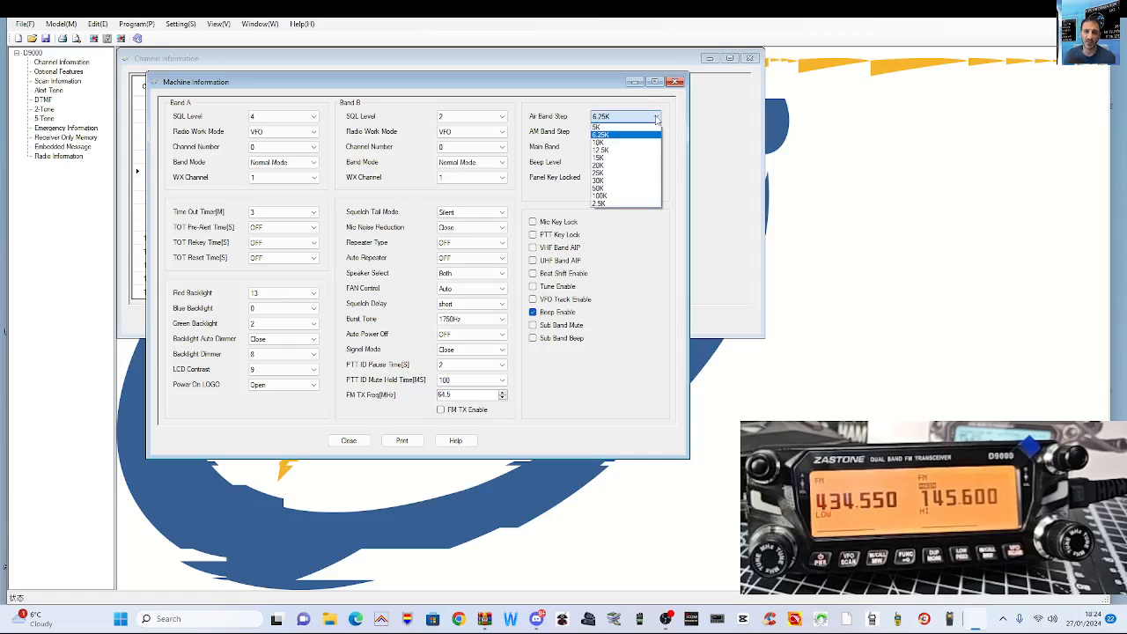
{"action": "left_click", "coordinate": [656, 117]}
{"action": "left_click", "coordinate": [656, 117]}
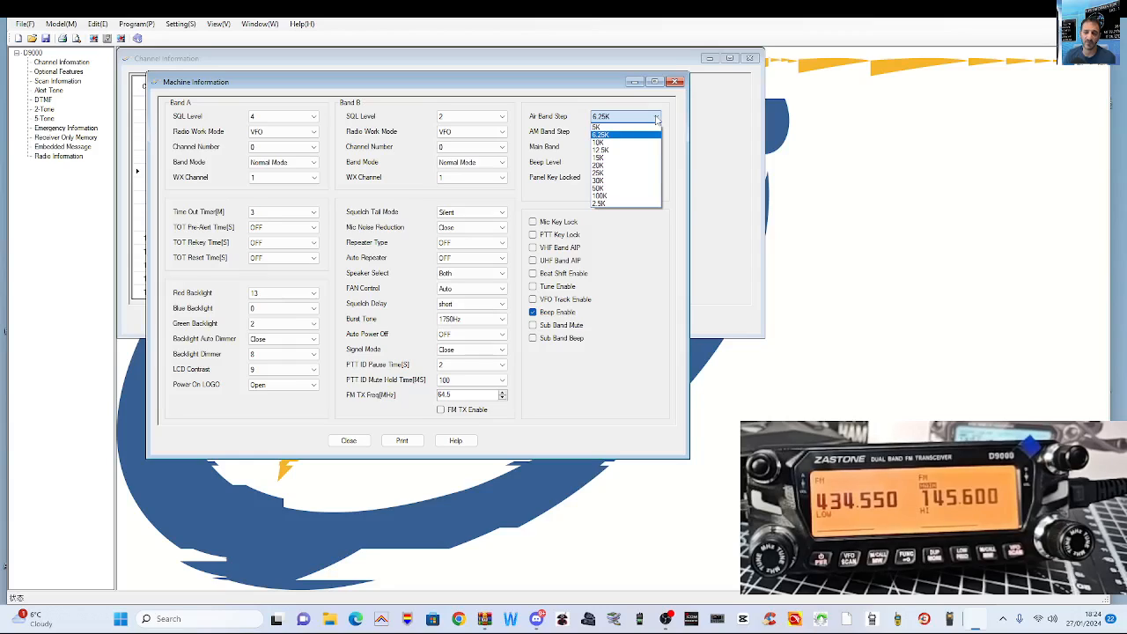
{"action": "left_click", "coordinate": [656, 117]}
{"action": "left_click", "coordinate": [654, 134]}
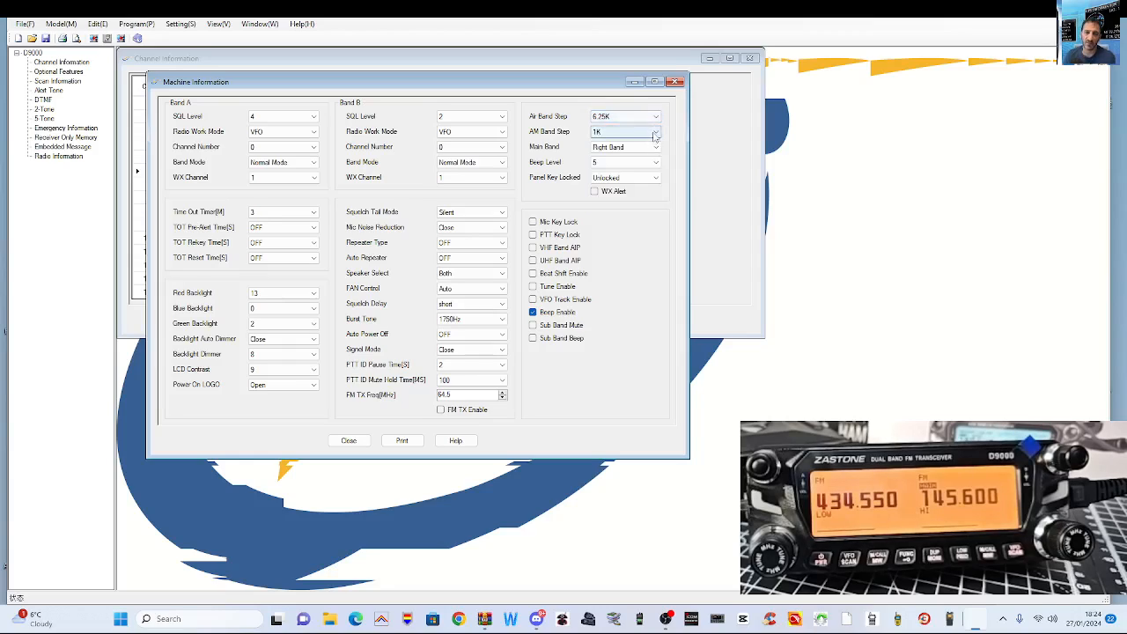
{"action": "left_click", "coordinate": [654, 136]}
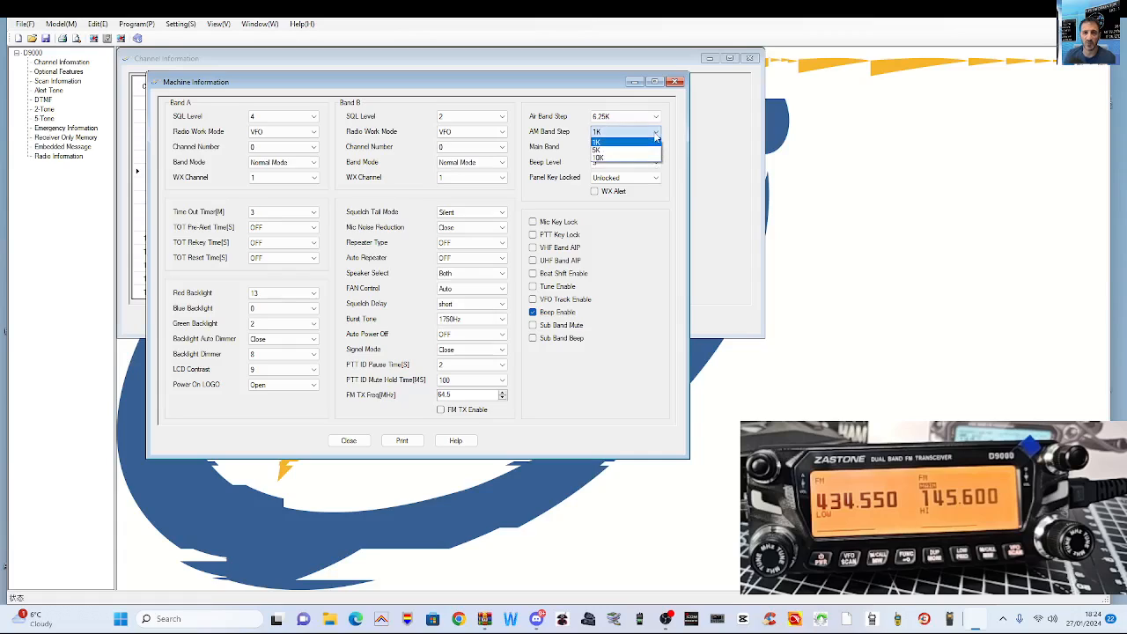
{"action": "left_click", "coordinate": [655, 135]}
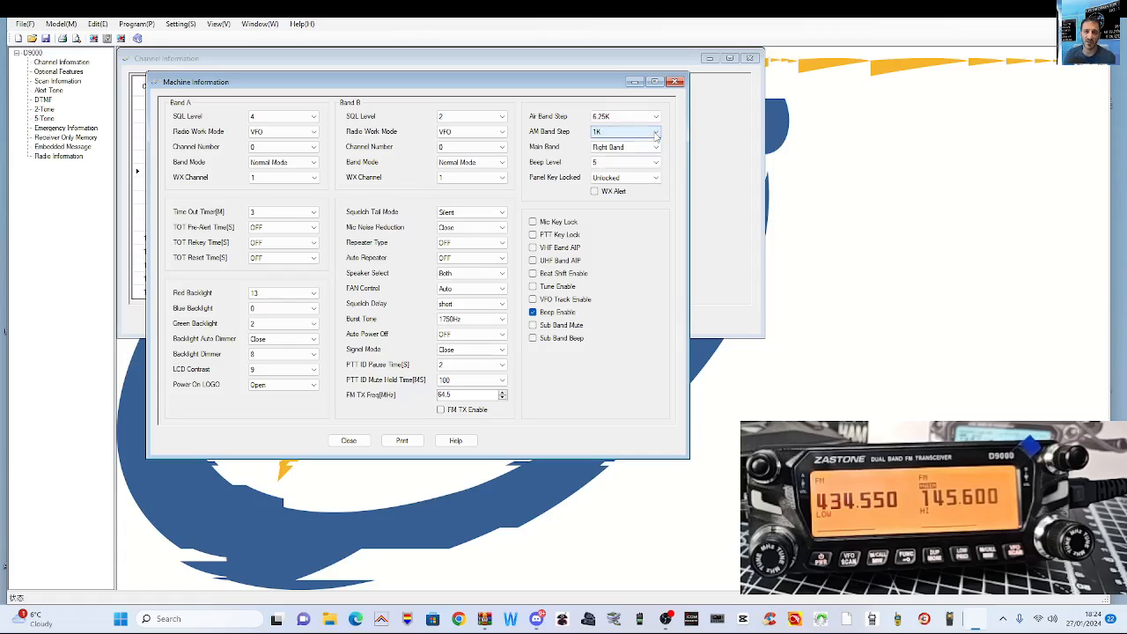
{"action": "left_click", "coordinate": [655, 136]}
{"action": "left_click", "coordinate": [655, 135]}
Check the Main Band choices, keeping Right Band selected
{"action": "left_click", "coordinate": [655, 148]}
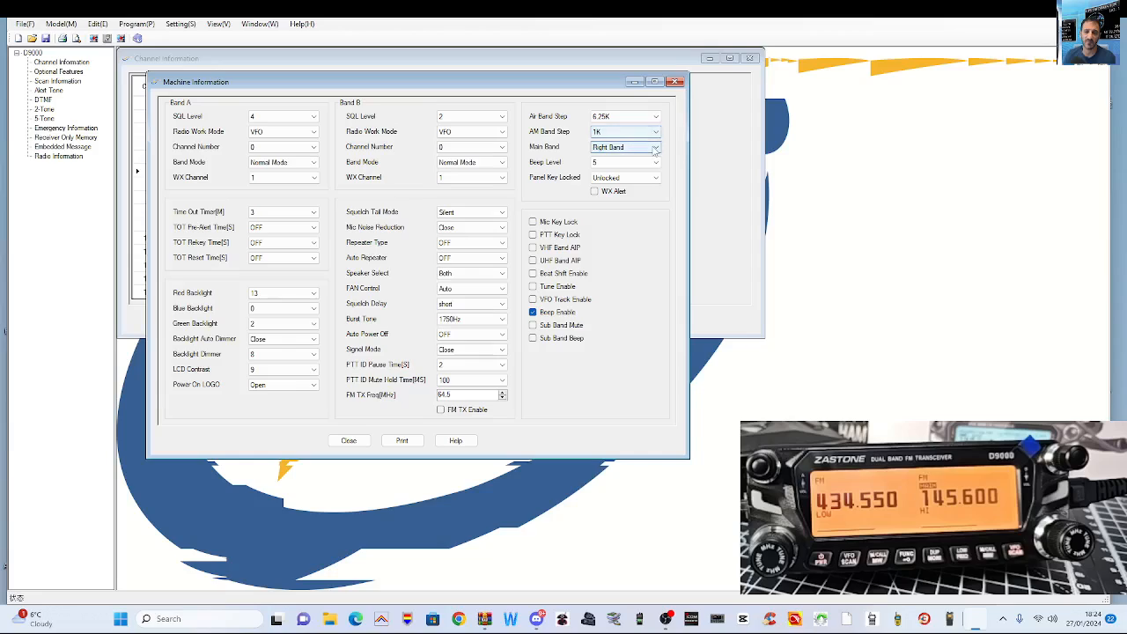
{"action": "left_click", "coordinate": [655, 150]}
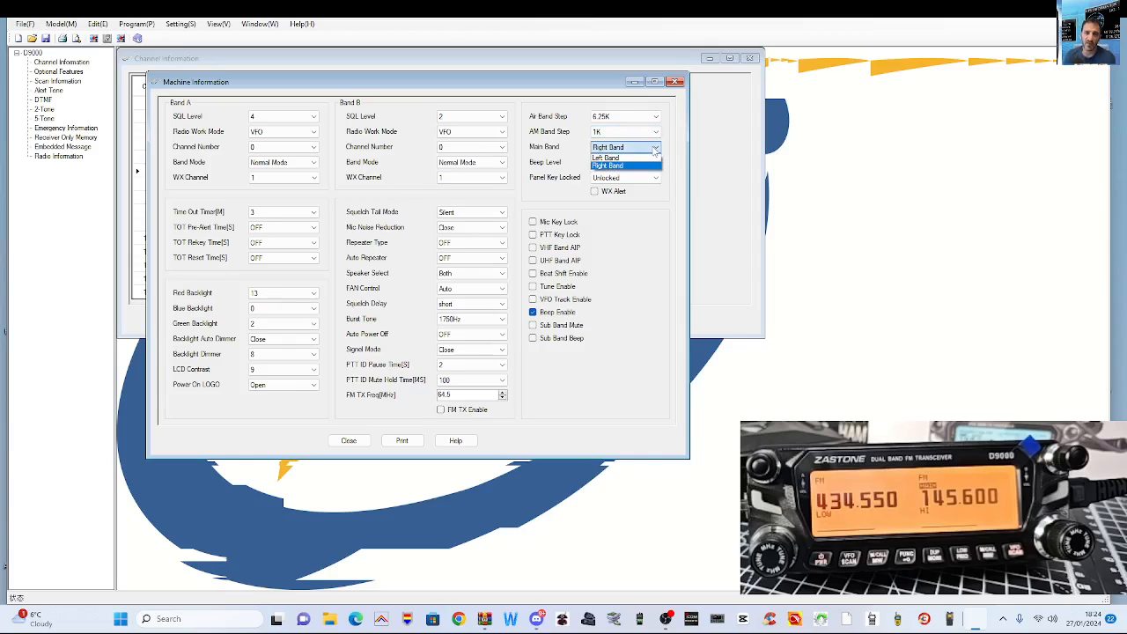
{"action": "left_click", "coordinate": [655, 151]}
{"action": "left_click", "coordinate": [655, 151]}
{"action": "left_click", "coordinate": [655, 152]}
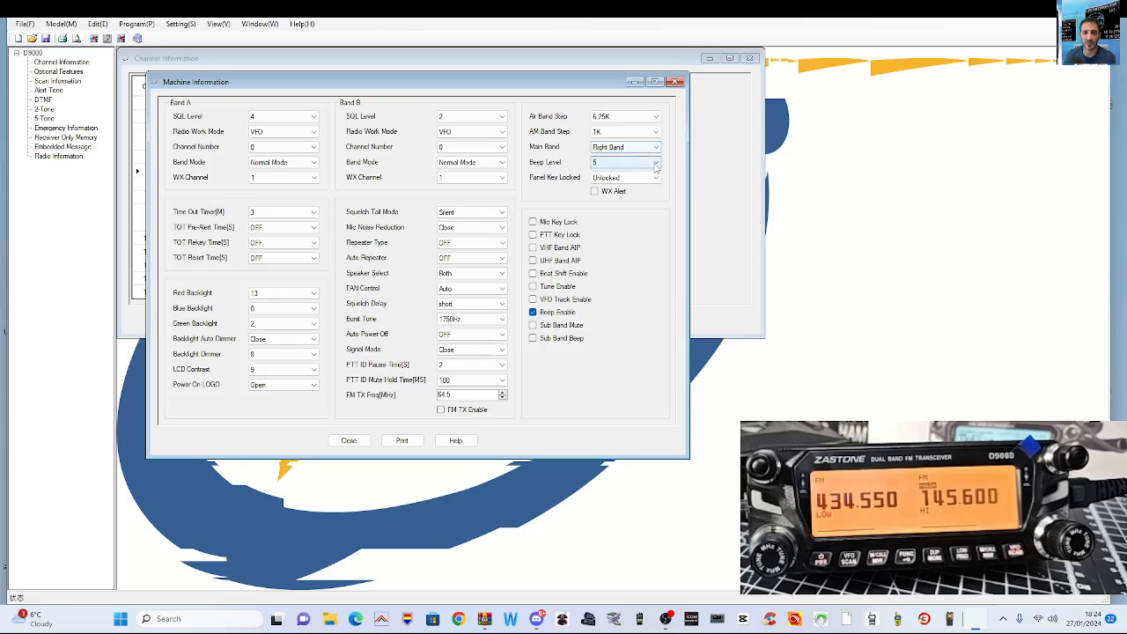
Set Beep Level to 2, turn on Sub Band Beep and Tune Enable, and close the Machine Information window
{"action": "left_click", "coordinate": [656, 163]}
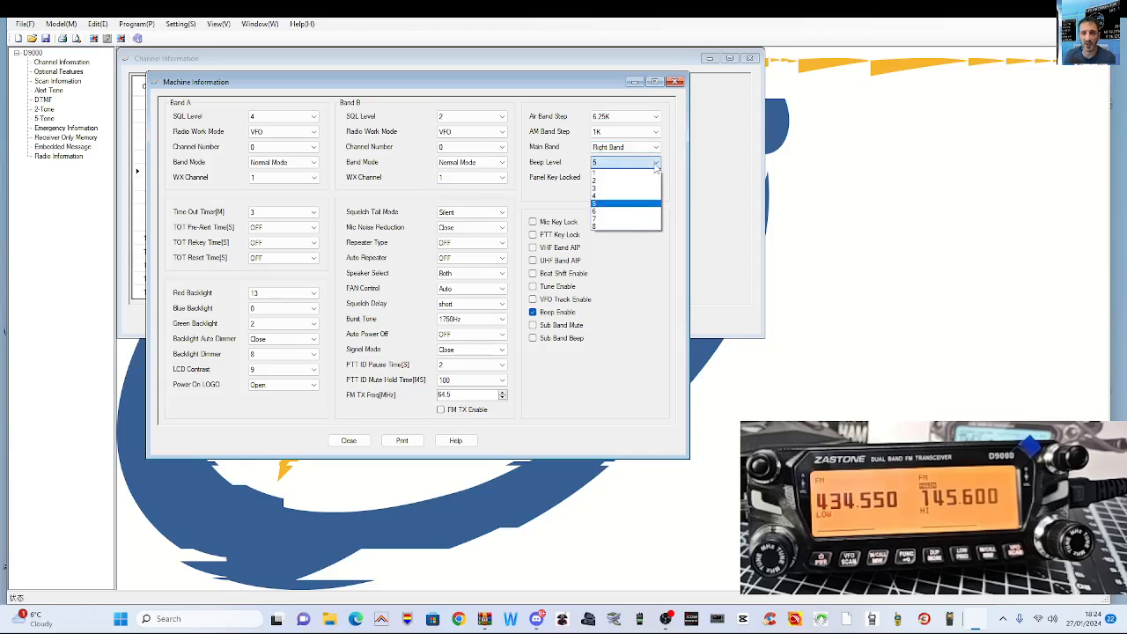
{"action": "left_click", "coordinate": [626, 181]}
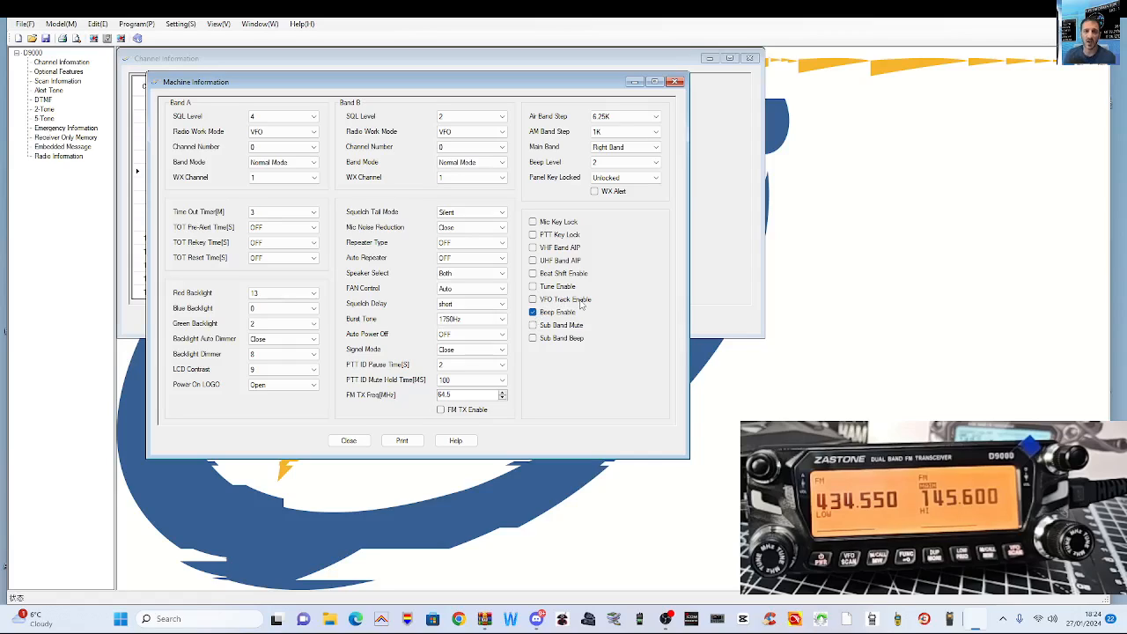
{"action": "left_click", "coordinate": [533, 339]}
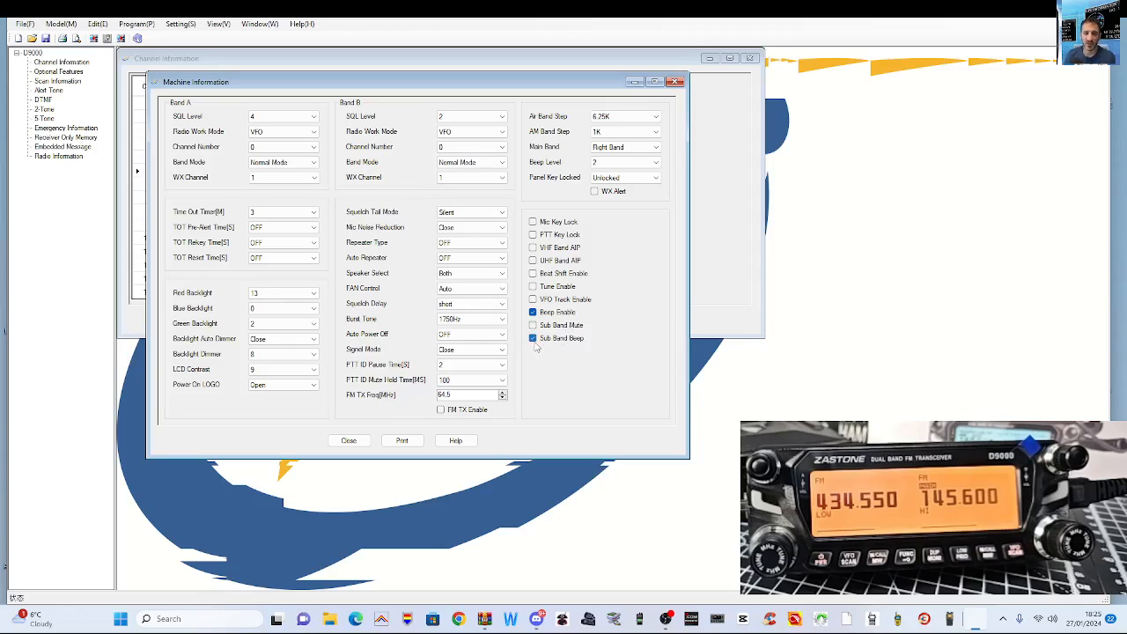
{"action": "left_click", "coordinate": [533, 286]}
{"action": "left_click", "coordinate": [347, 441]}
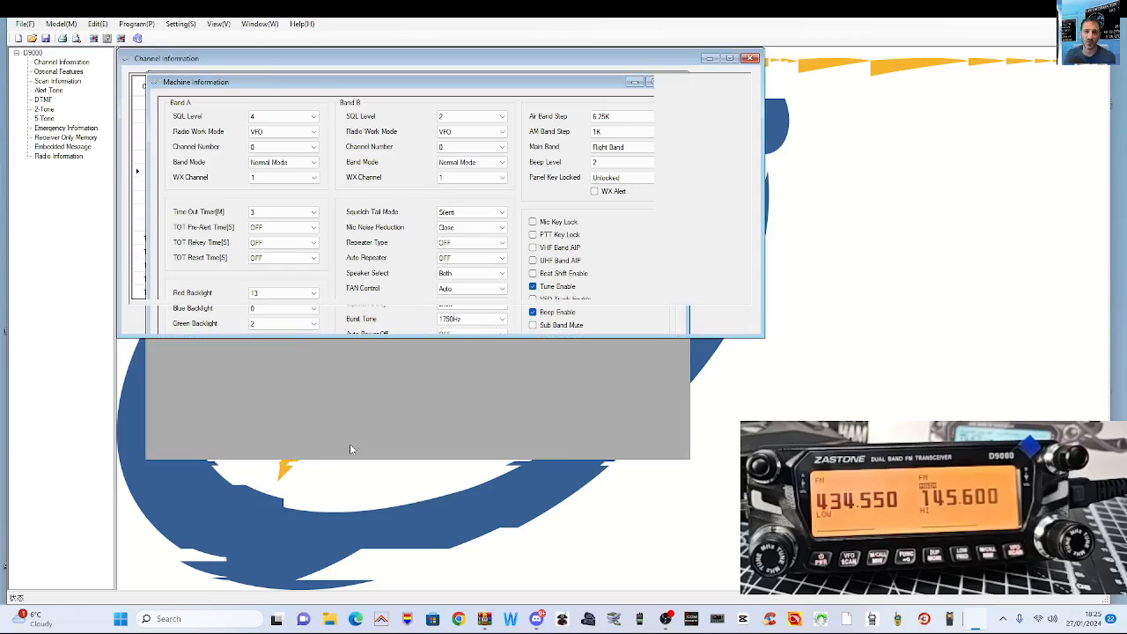
Write the programmed channels and settings to the radio
{"action": "left_click", "coordinate": [139, 24]}
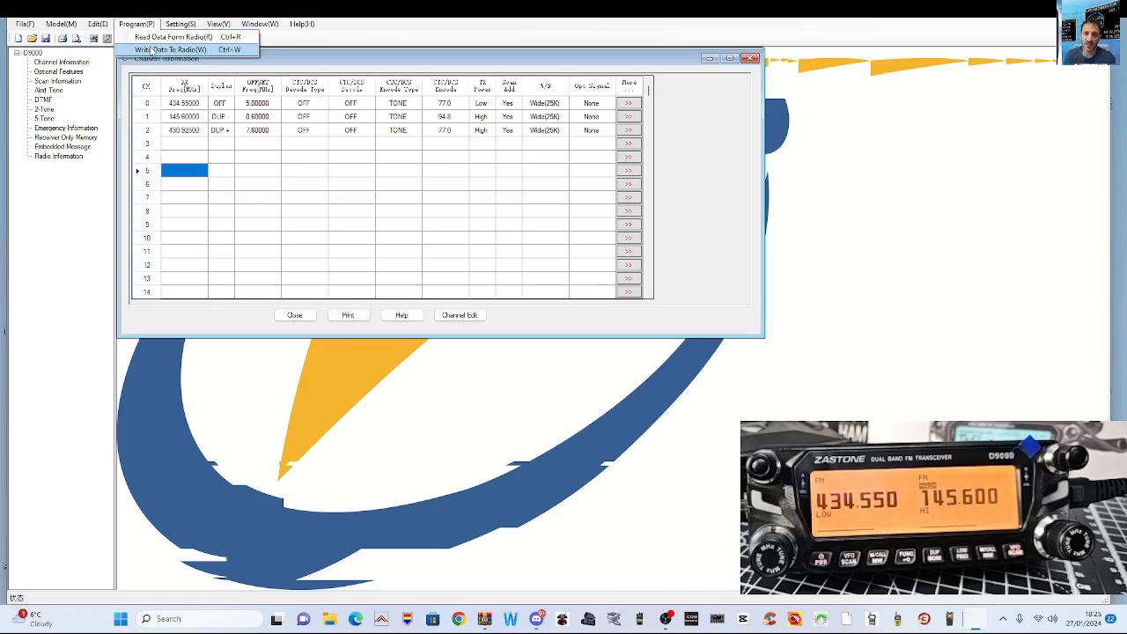
{"action": "left_click", "coordinate": [172, 50]}
{"action": "left_click", "coordinate": [527, 324]}
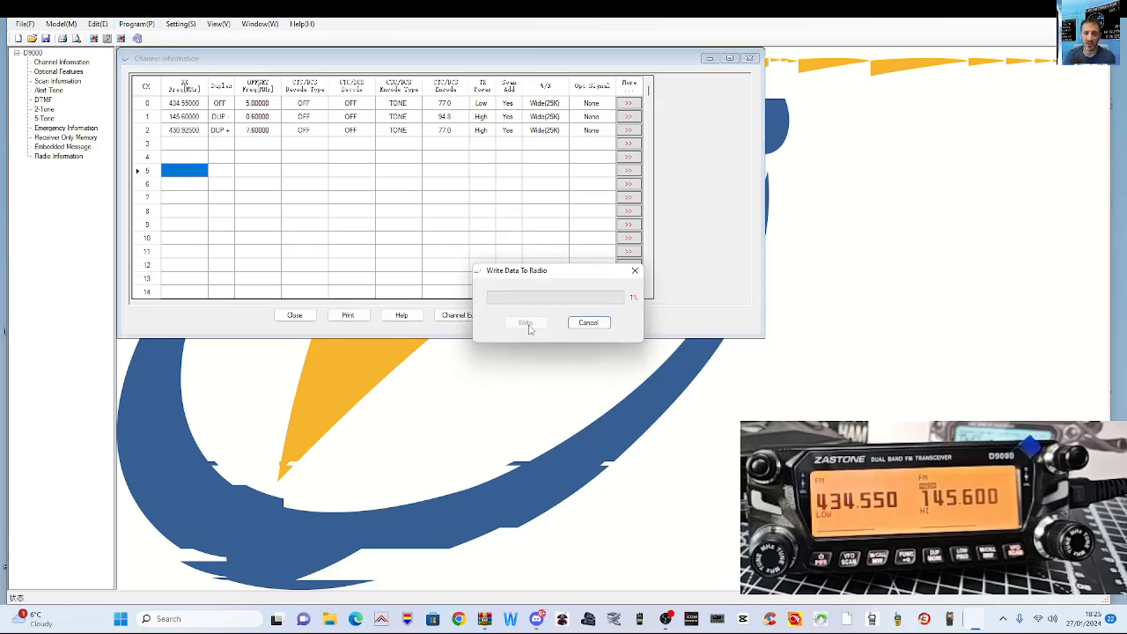
{"action": "mouse_move", "coordinate": [665, 619]}
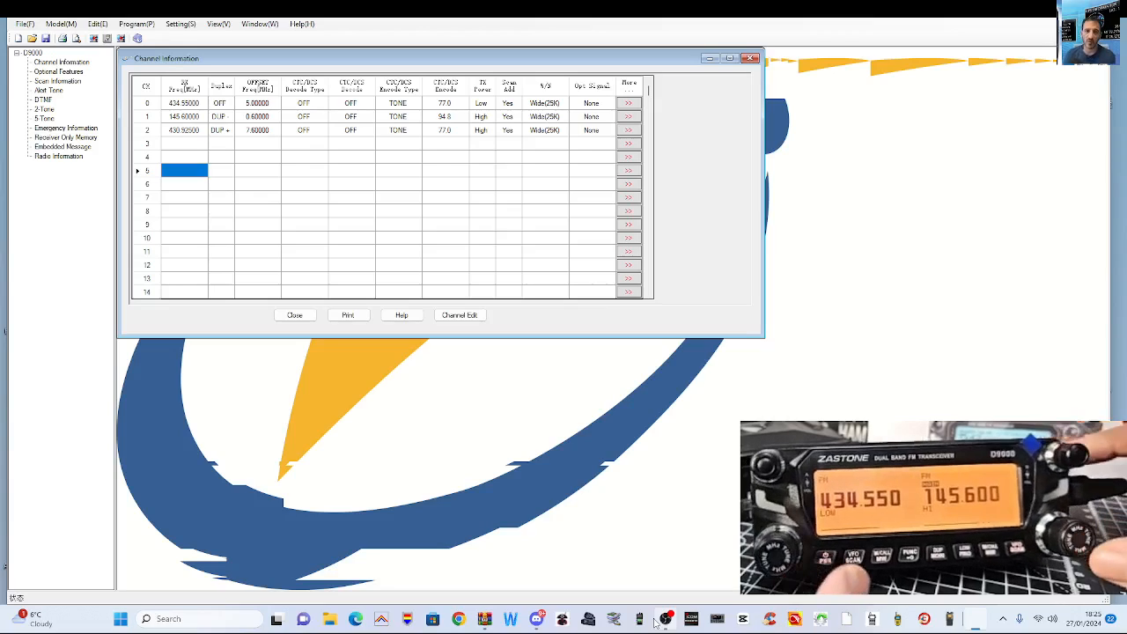
Name channel 2 GB3FI in its detailed channel settings and close them
{"action": "left_click", "coordinate": [630, 130]}
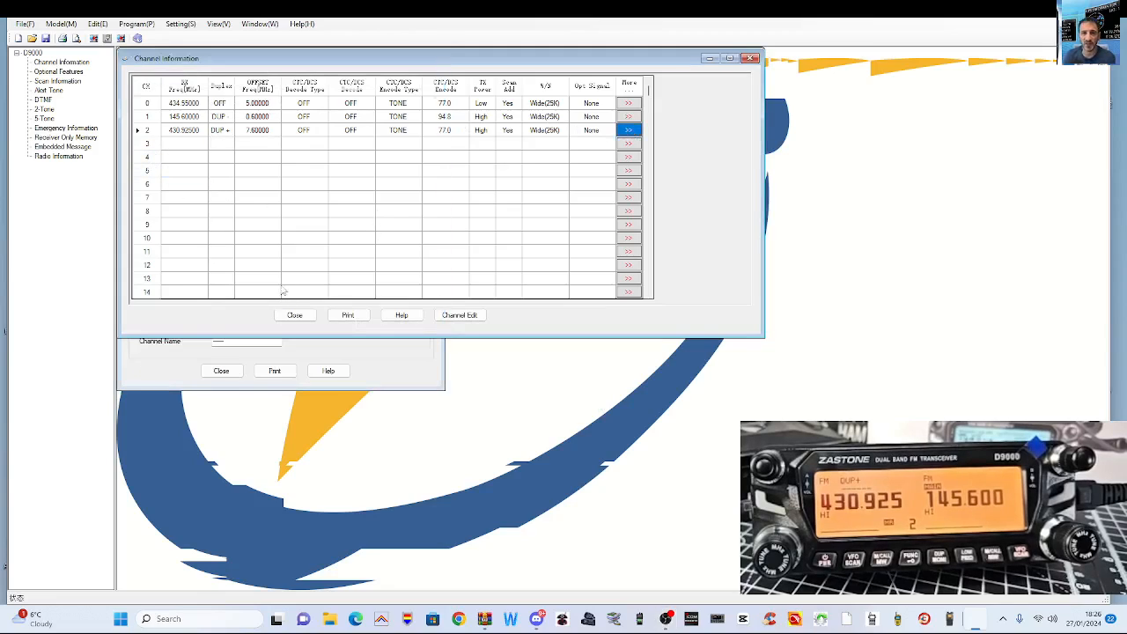
{"action": "left_click", "coordinate": [423, 377]}
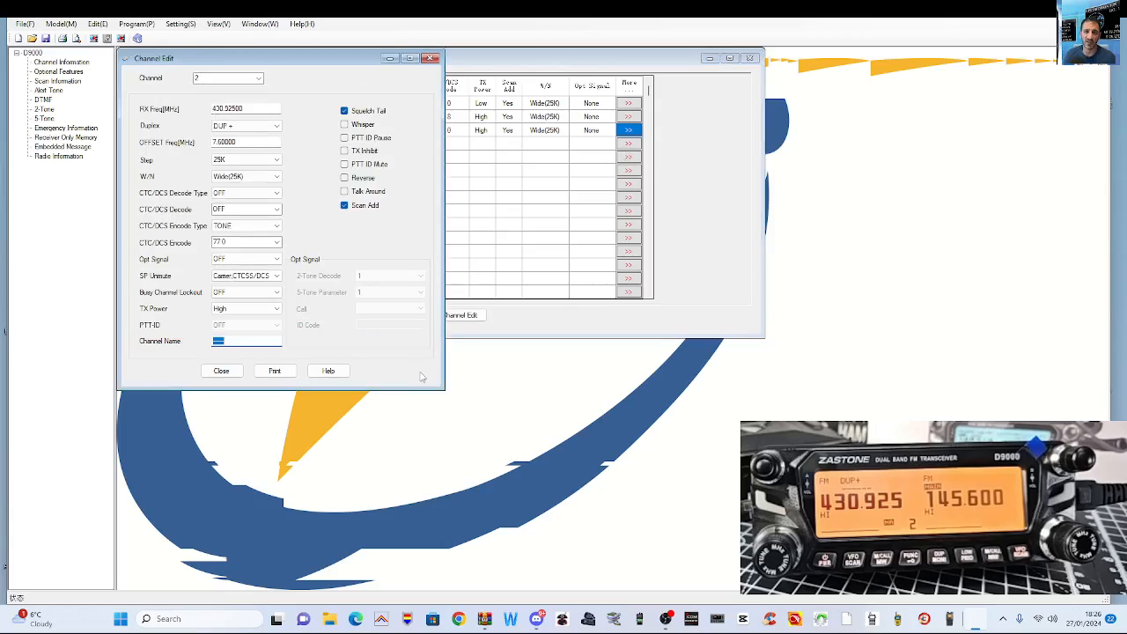
{"action": "double_click", "coordinate": [236, 341]}
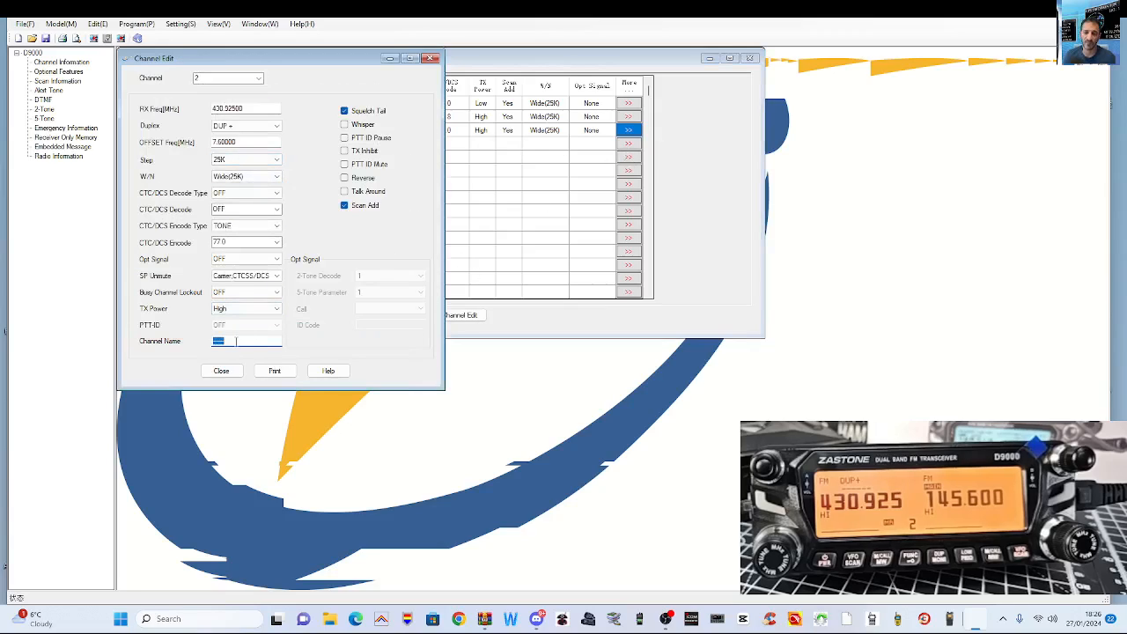
{"action": "type", "text": "GB"}
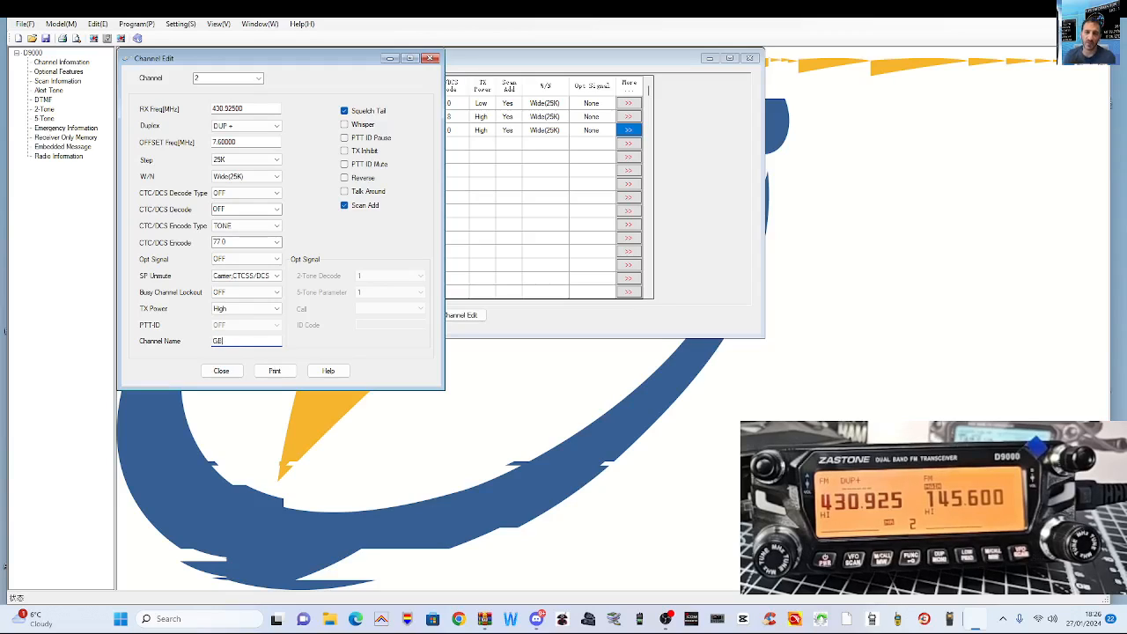
{"action": "type", "text": "3FI"}
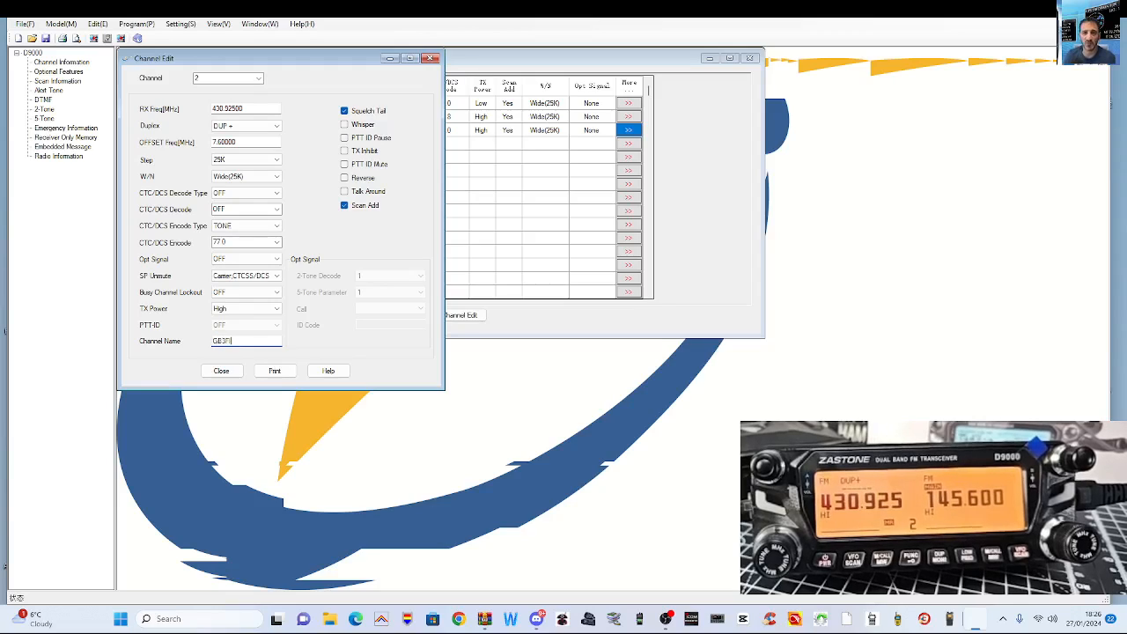
{"action": "left_click", "coordinate": [225, 373]}
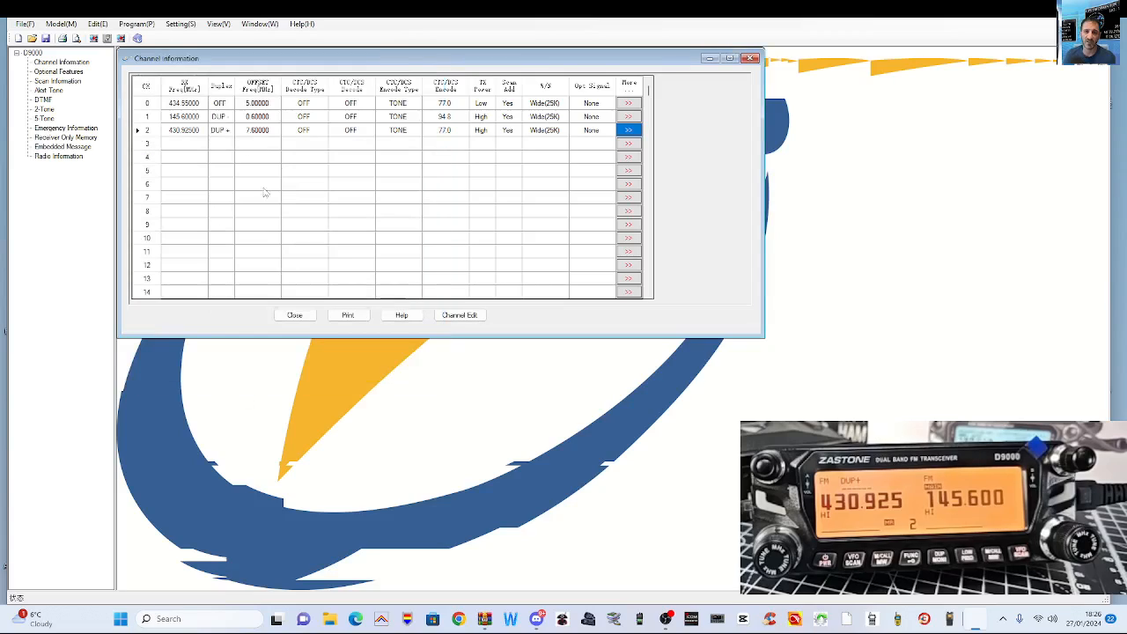
Add channel 3 with a receive frequency of 430.825 MHz
{"action": "left_click", "coordinate": [184, 143]}
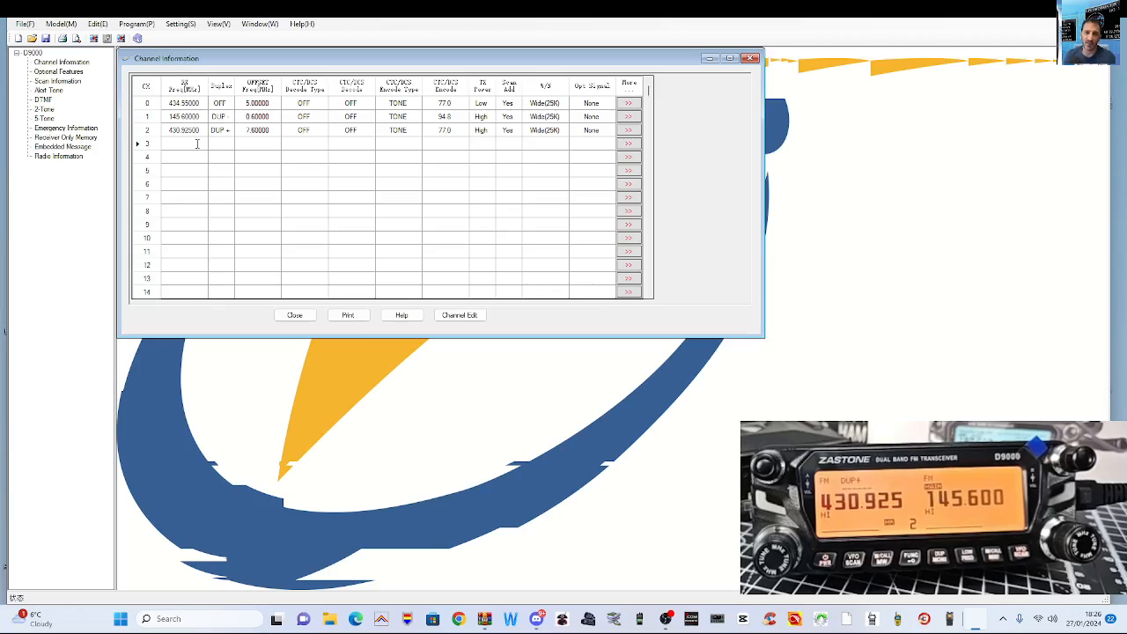
{"action": "type", "text": "430.925"}
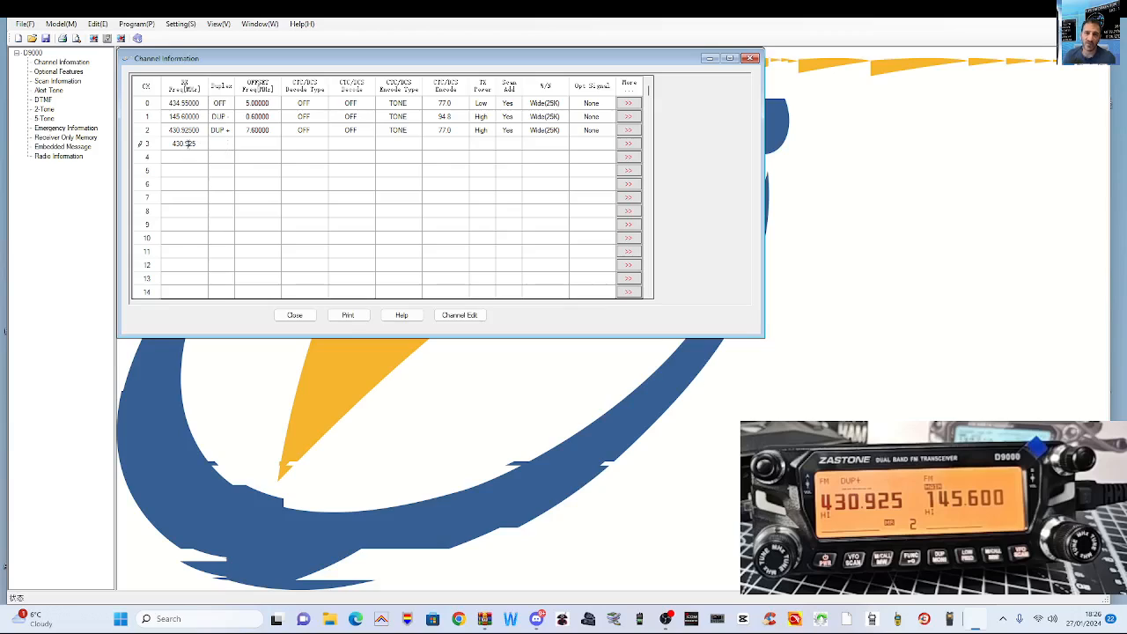
{"action": "key", "text": "BackSpace"}
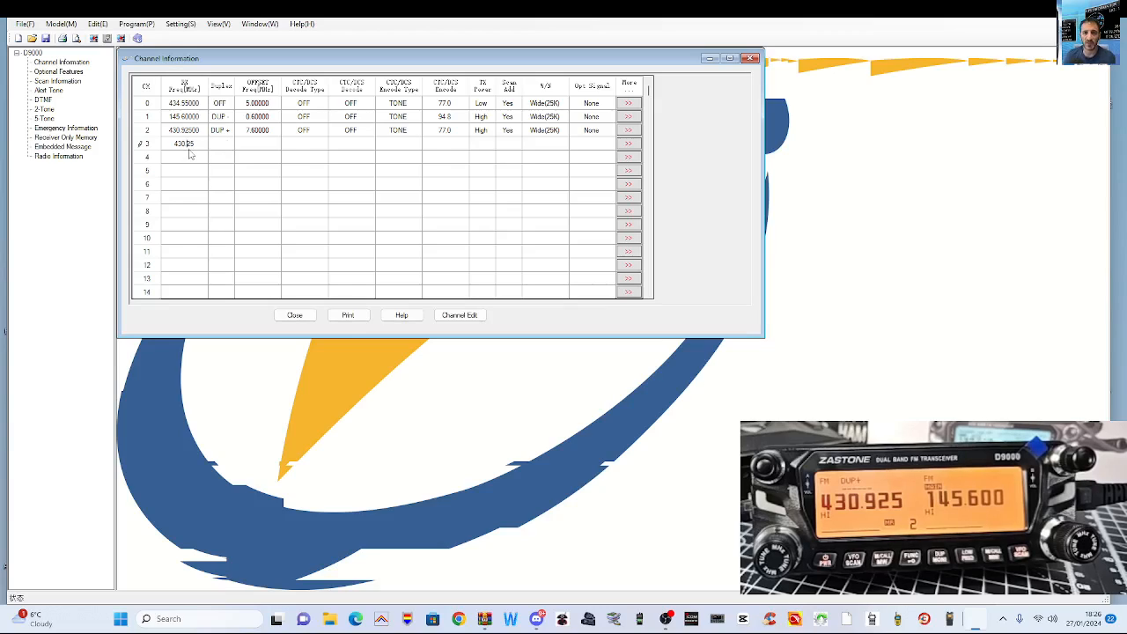
{"action": "type", "text": "8"}
Set channel 3's duplex to DUP + with an offset frequency of 7.600 MHz
{"action": "left_click", "coordinate": [221, 144]}
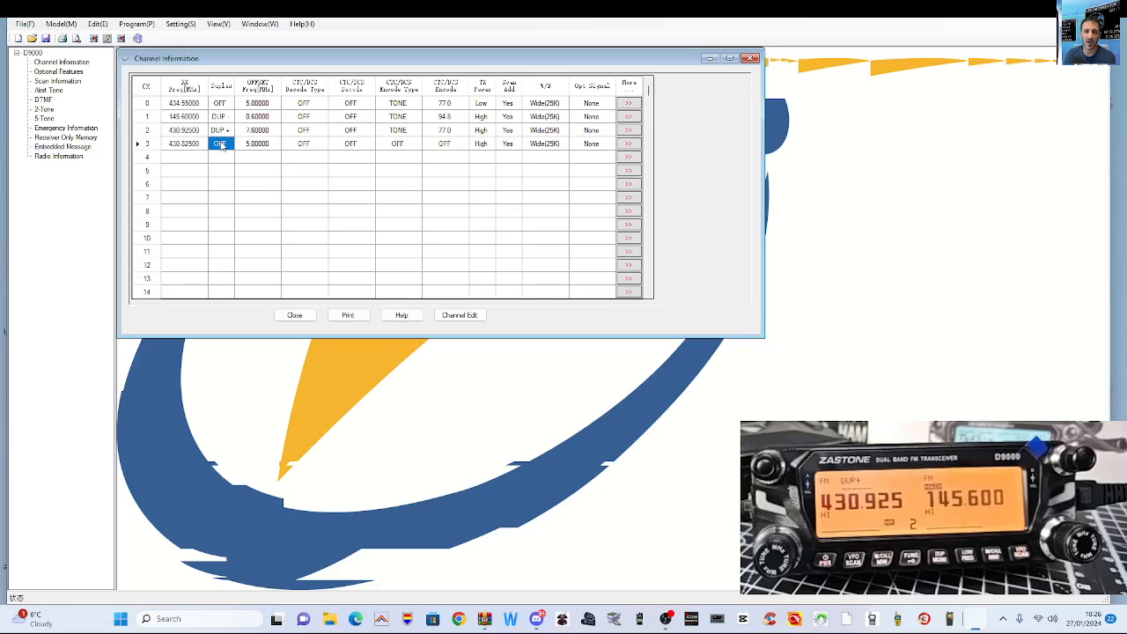
{"action": "left_click", "coordinate": [221, 145]}
{"action": "left_click", "coordinate": [223, 163]}
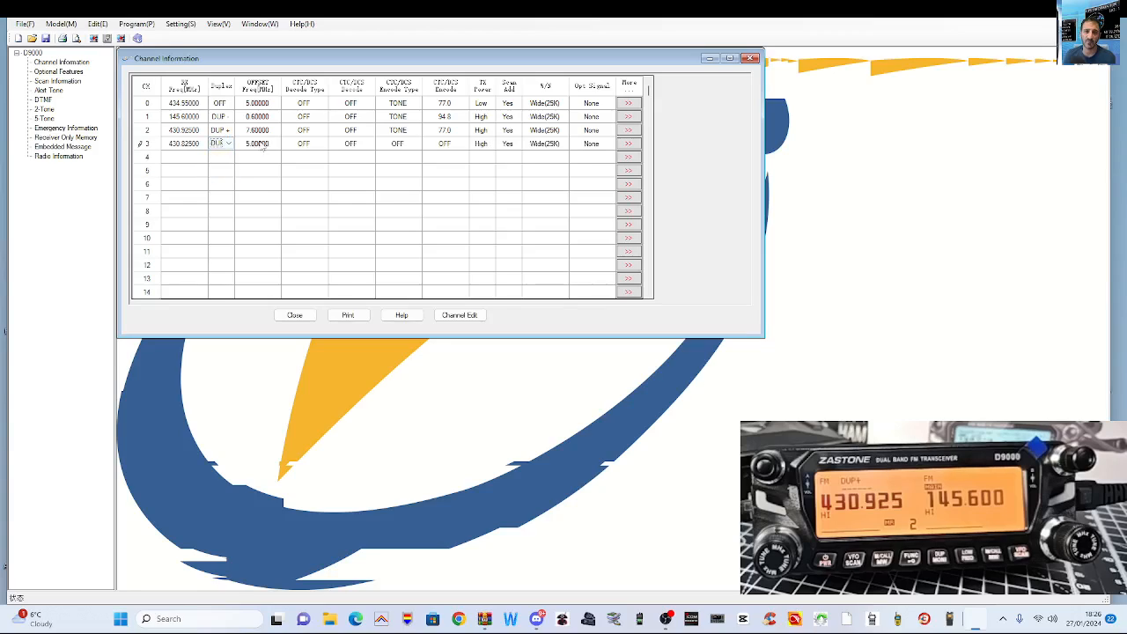
{"action": "left_click", "coordinate": [258, 144]}
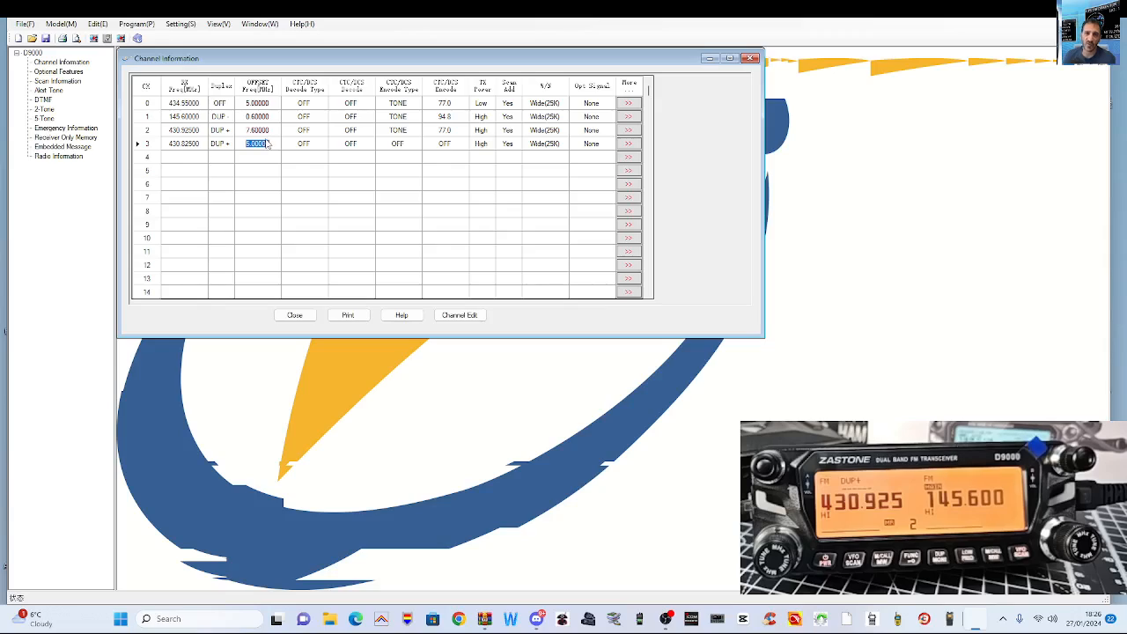
{"action": "type", "text": "7.6"}
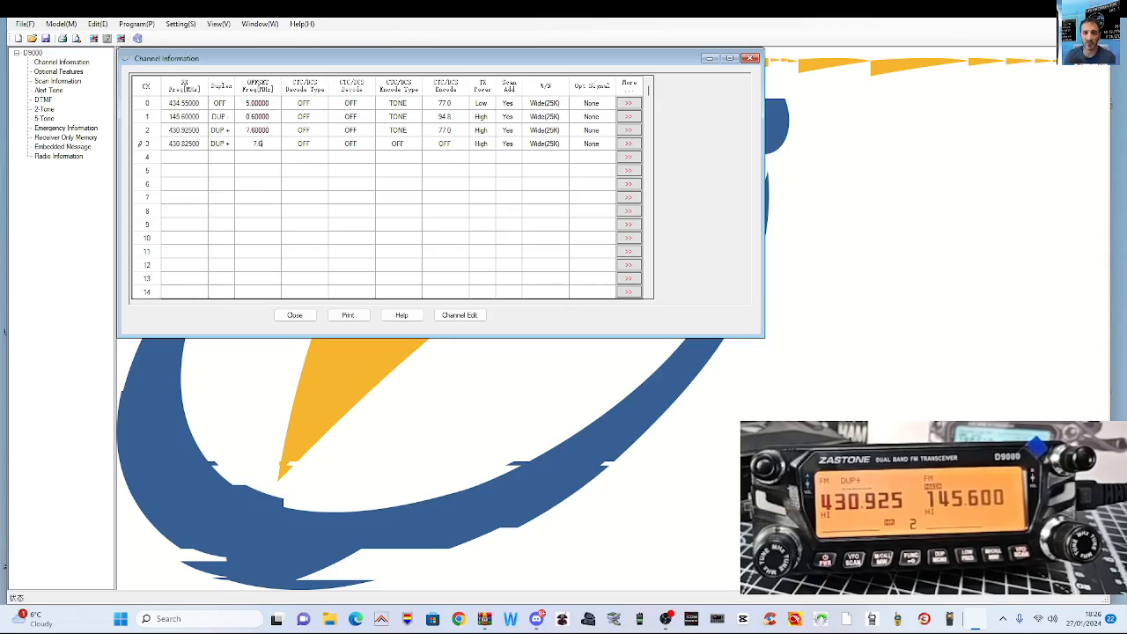
{"action": "type", "text": "00"}
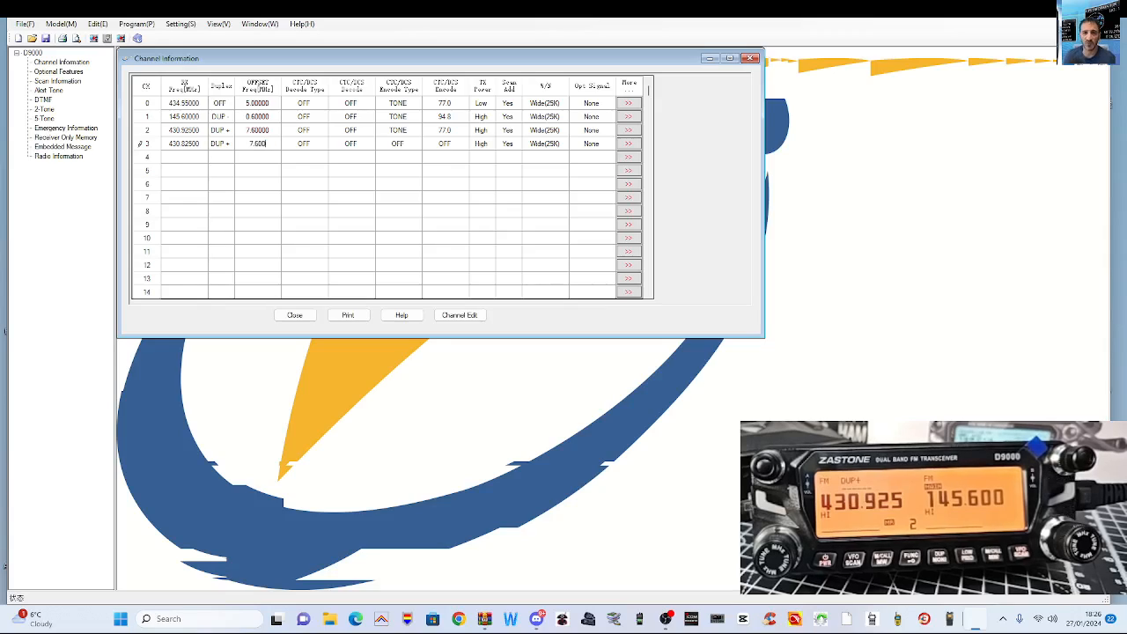
Set channel 3's CTC/DCS Encode Type to TONE
{"action": "left_click", "coordinate": [411, 146]}
{"action": "left_click", "coordinate": [412, 147]}
{"action": "left_click", "coordinate": [416, 143]}
{"action": "left_click", "coordinate": [402, 163]}
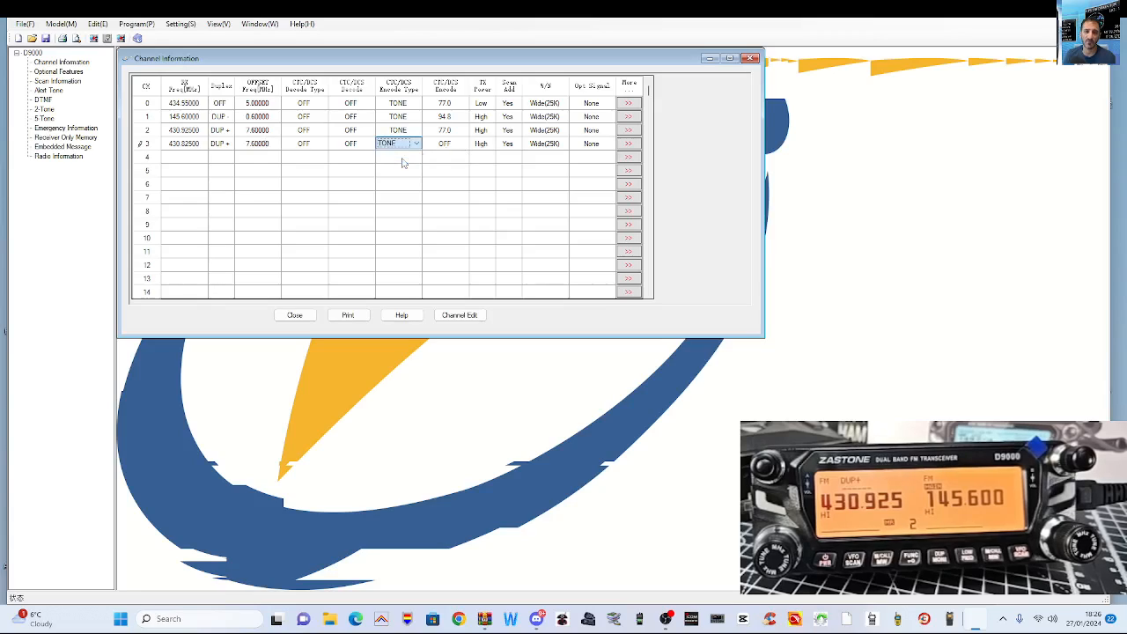
Set channel 3's CTC/DCS Encode tone to 77.0
{"action": "left_click", "coordinate": [446, 144]}
{"action": "left_click", "coordinate": [445, 143]}
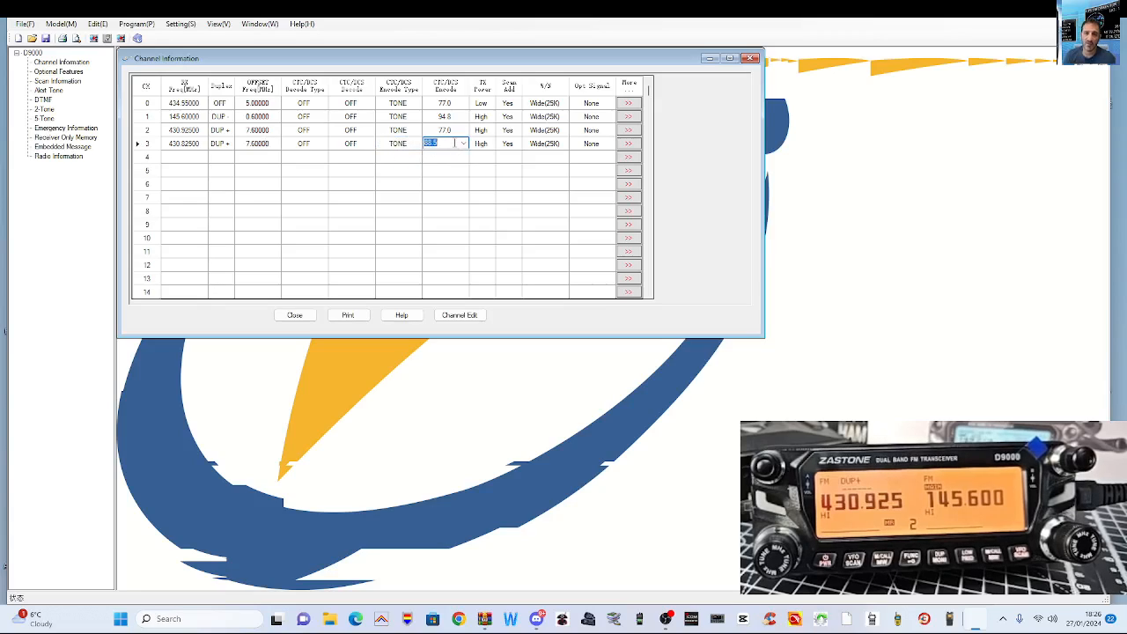
{"action": "left_click", "coordinate": [459, 147]}
{"action": "scroll", "coordinate": [465, 182], "scroll_direction": "up", "scroll_amount": 2}
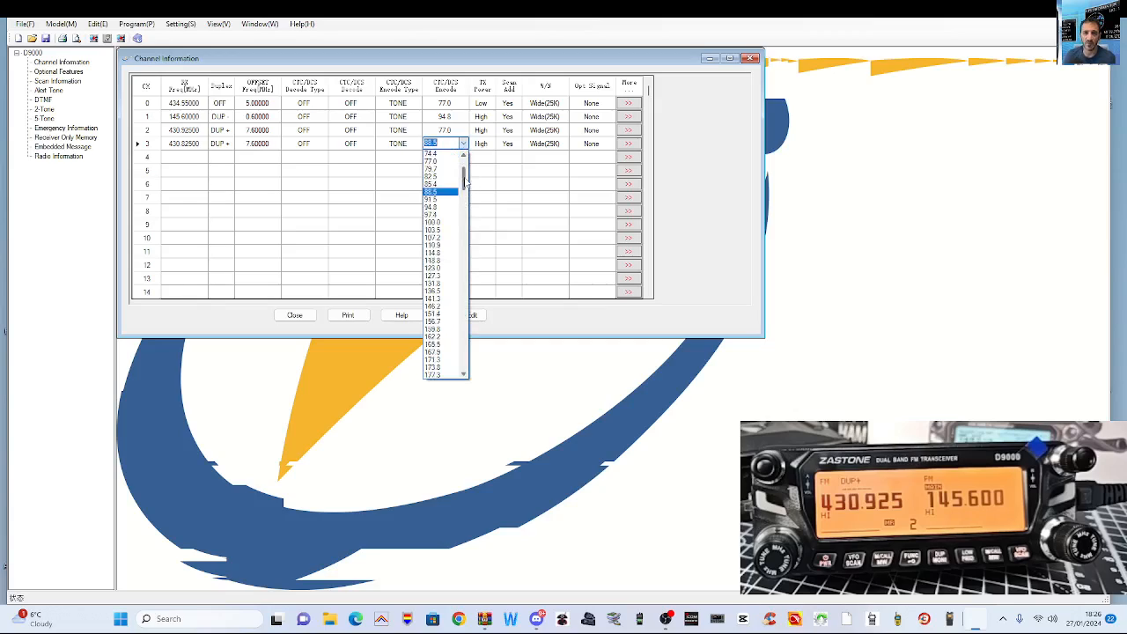
{"action": "scroll", "coordinate": [441, 183], "scroll_direction": "up", "scroll_amount": 1}
{"action": "left_click", "coordinate": [441, 184]}
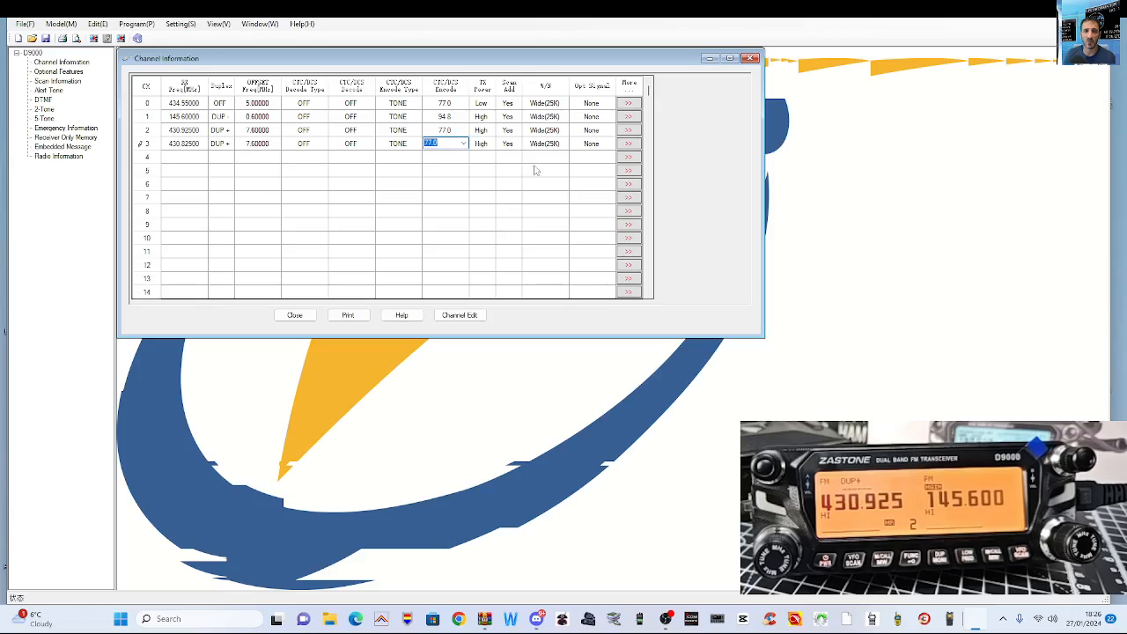
Add channel 4 with a receive frequency of 446.000 MHz
{"action": "left_click", "coordinate": [188, 158]}
{"action": "left_click", "coordinate": [187, 158]}
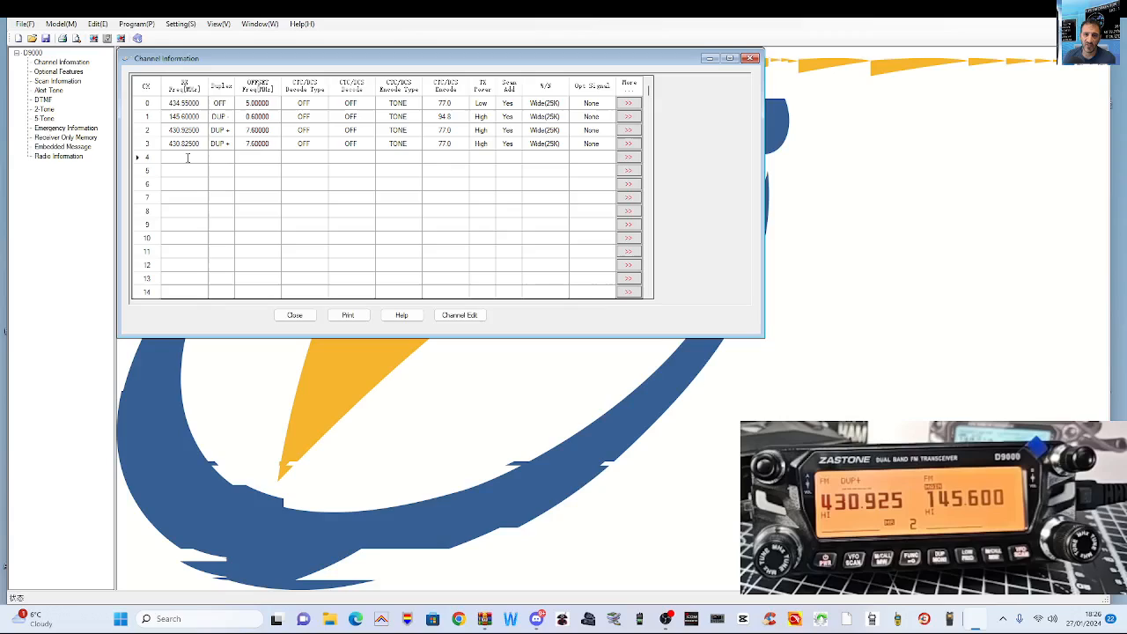
{"action": "type", "text": "446"}
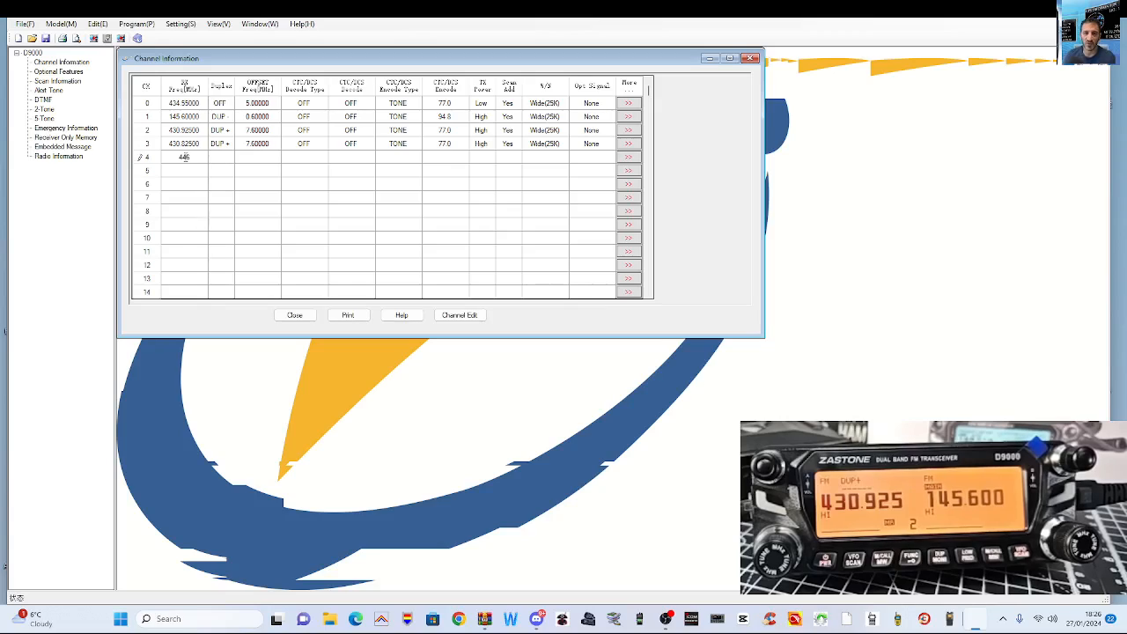
{"action": "left_click", "coordinate": [223, 158]}
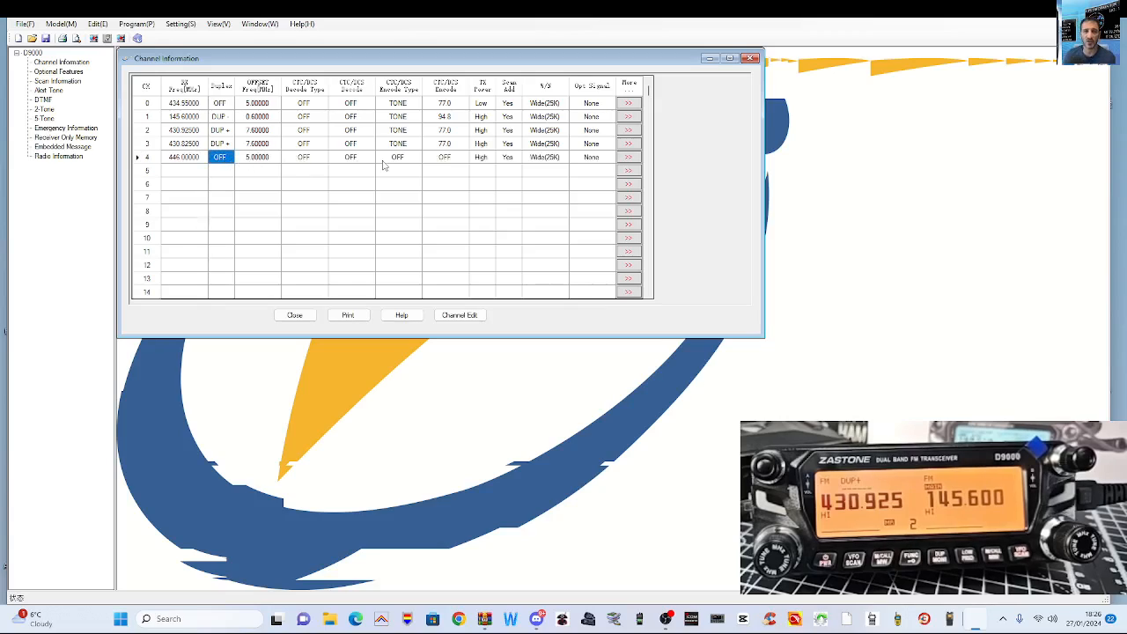
Try to add channel 5 with an airband receive frequency of 133.850 MHz
{"action": "left_click", "coordinate": [183, 170]}
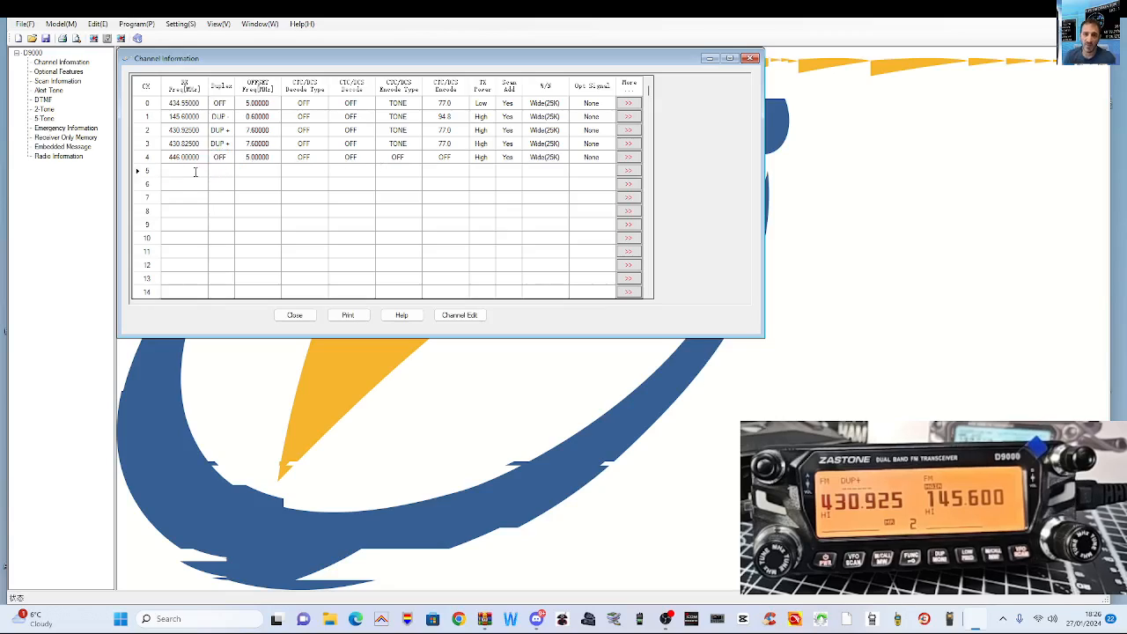
{"action": "type", "text": "133"}
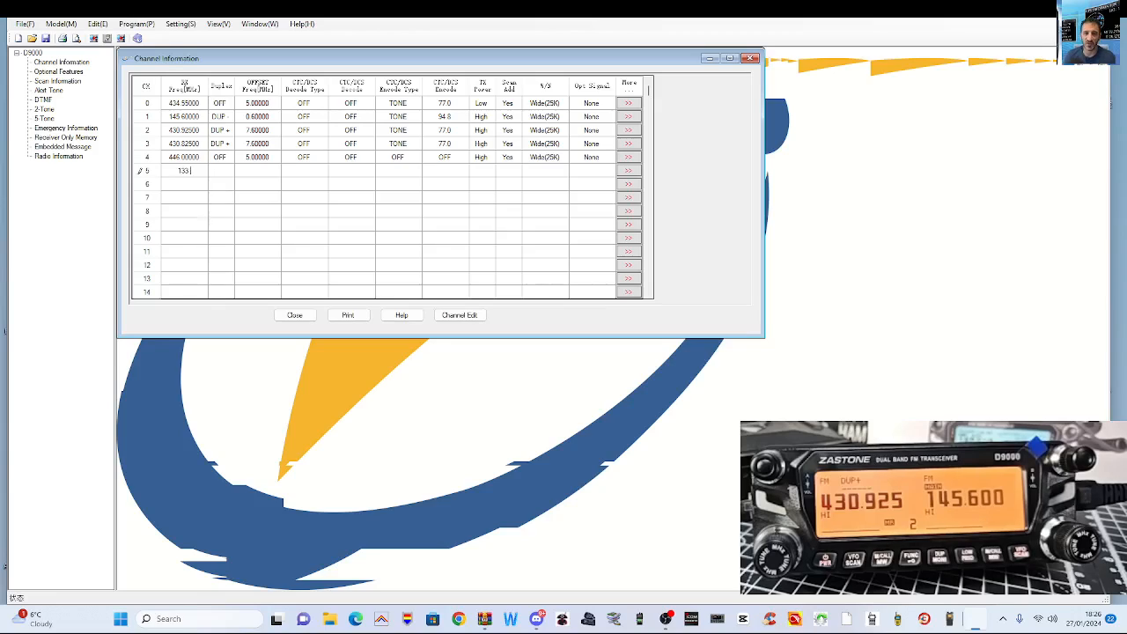
{"action": "type", "text": ".8"}
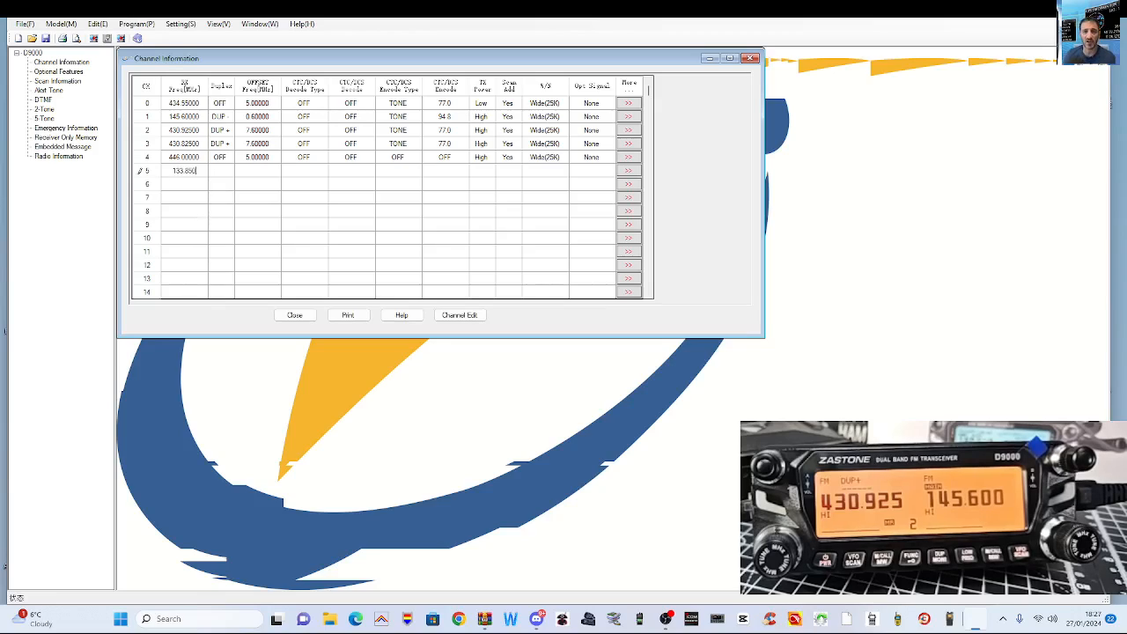
{"action": "type", "text": "50"}
{"action": "key", "text": "Tab"}
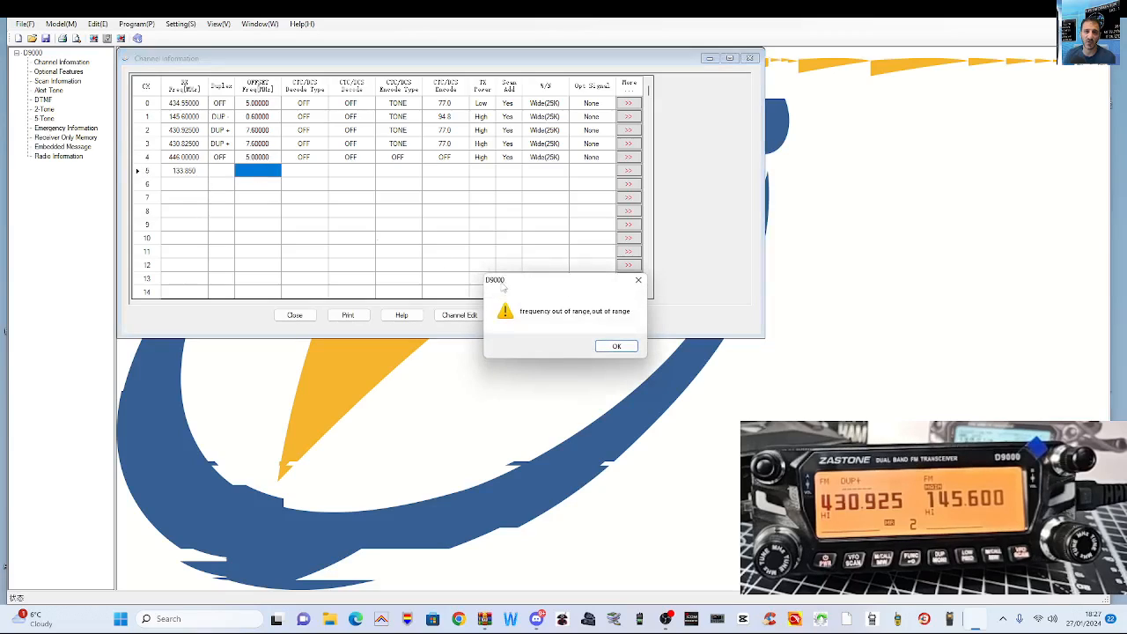
{"action": "left_click", "coordinate": [616, 346]}
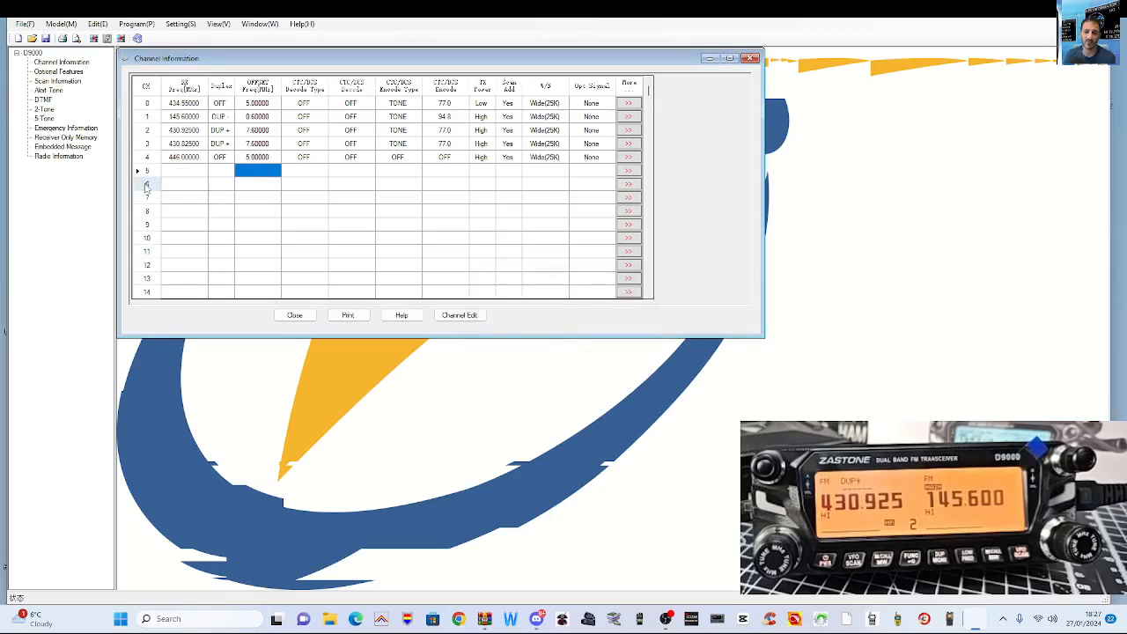
Add channel 5 with a receive frequency of 145.500 MHz
{"action": "left_click", "coordinate": [187, 172]}
{"action": "type", "text": "1"}
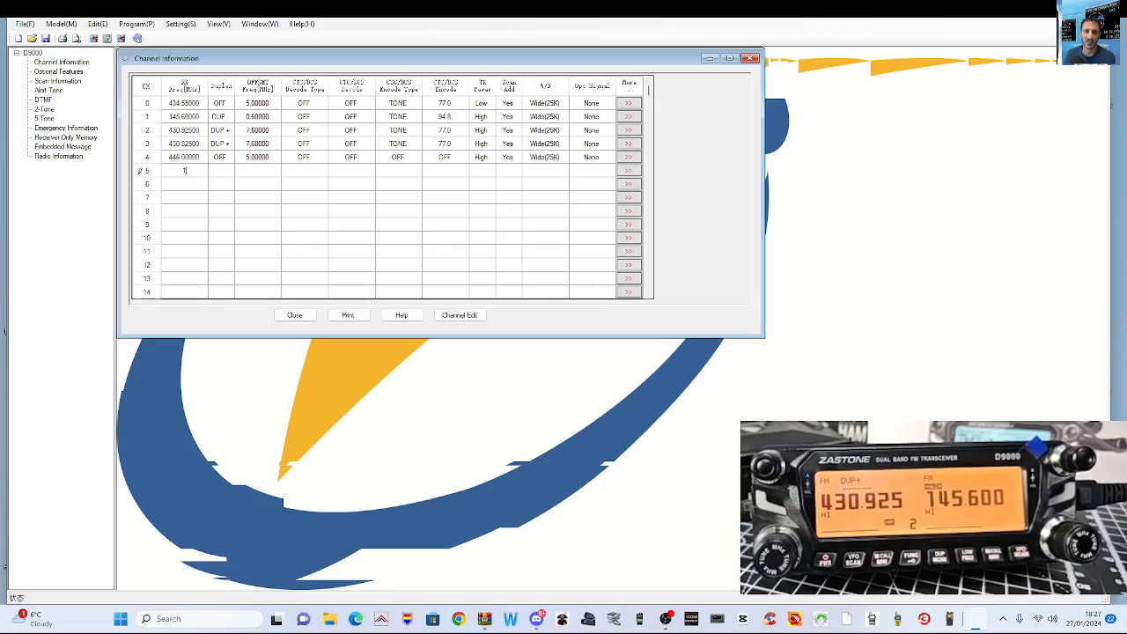
{"action": "type", "text": "45.500"}
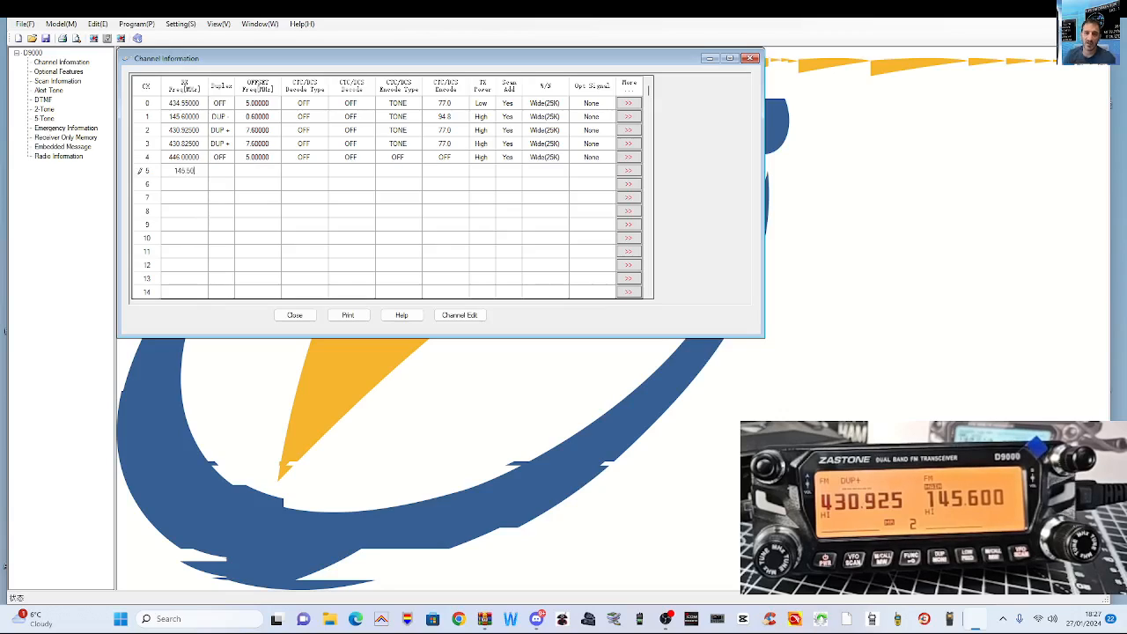
{"action": "left_click", "coordinate": [227, 173]}
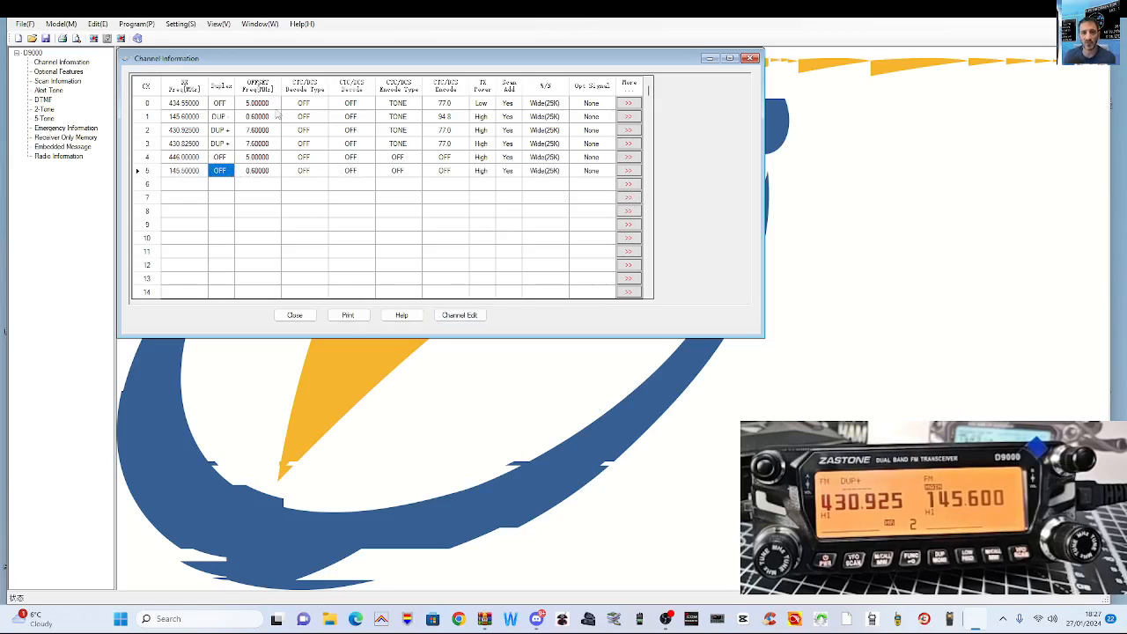
Write the updated channel data to the radio
{"action": "left_click", "coordinate": [138, 27]}
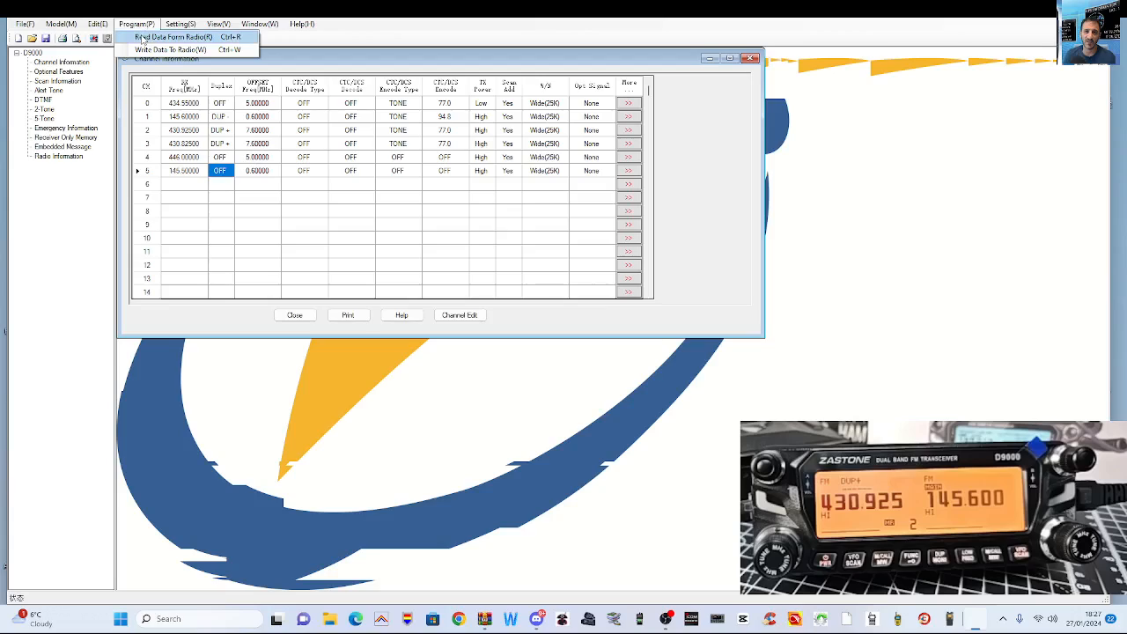
{"action": "left_click", "coordinate": [145, 49]}
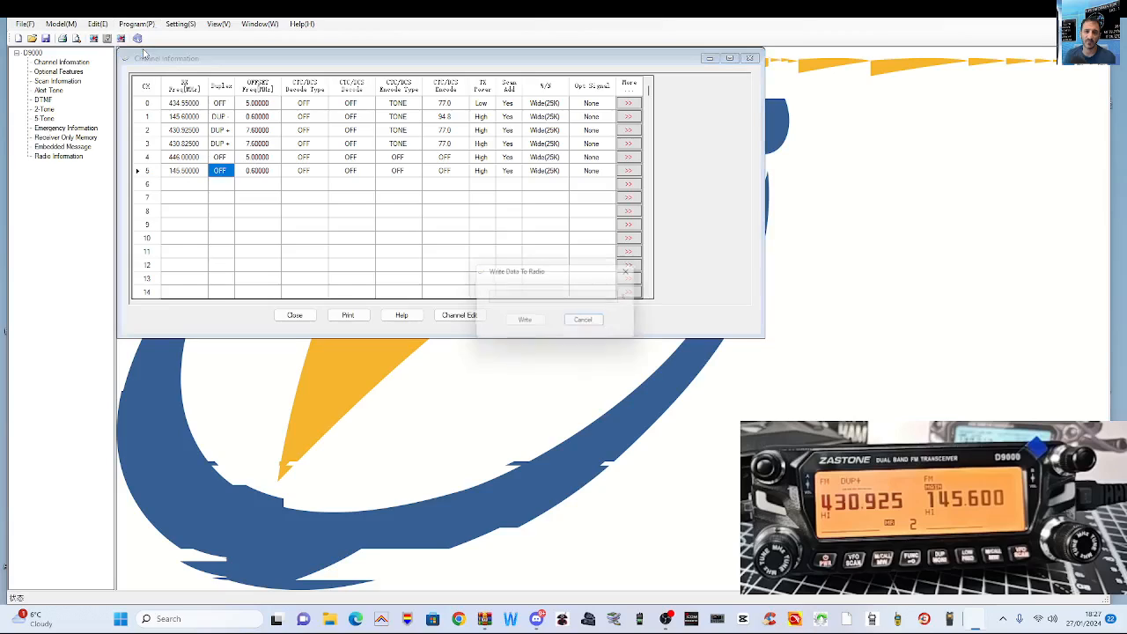
{"action": "left_click", "coordinate": [529, 322]}
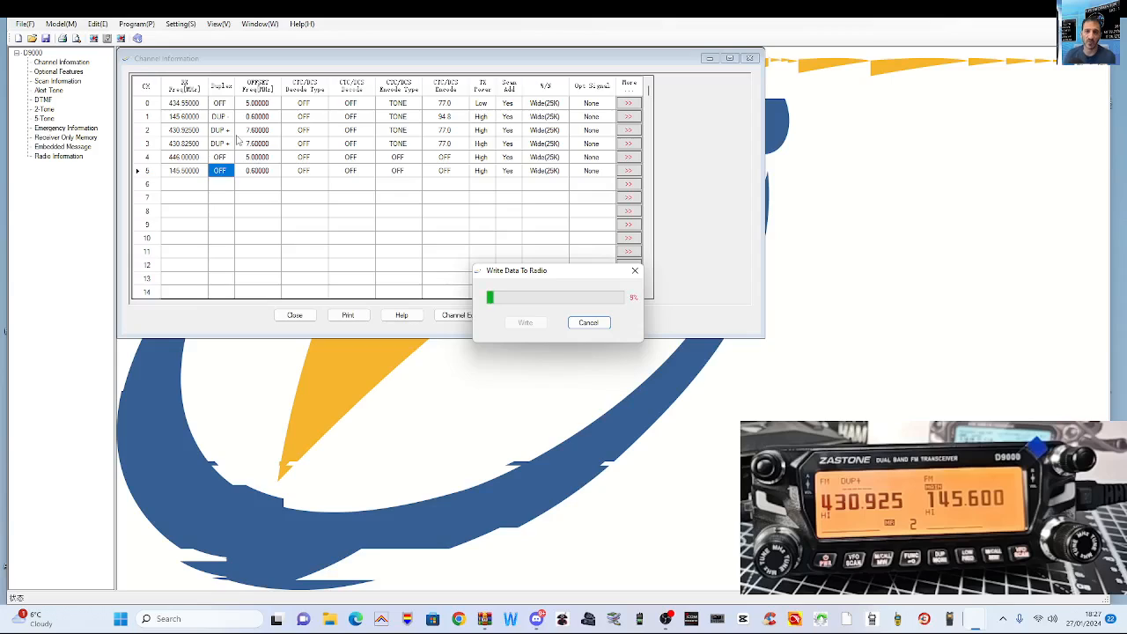